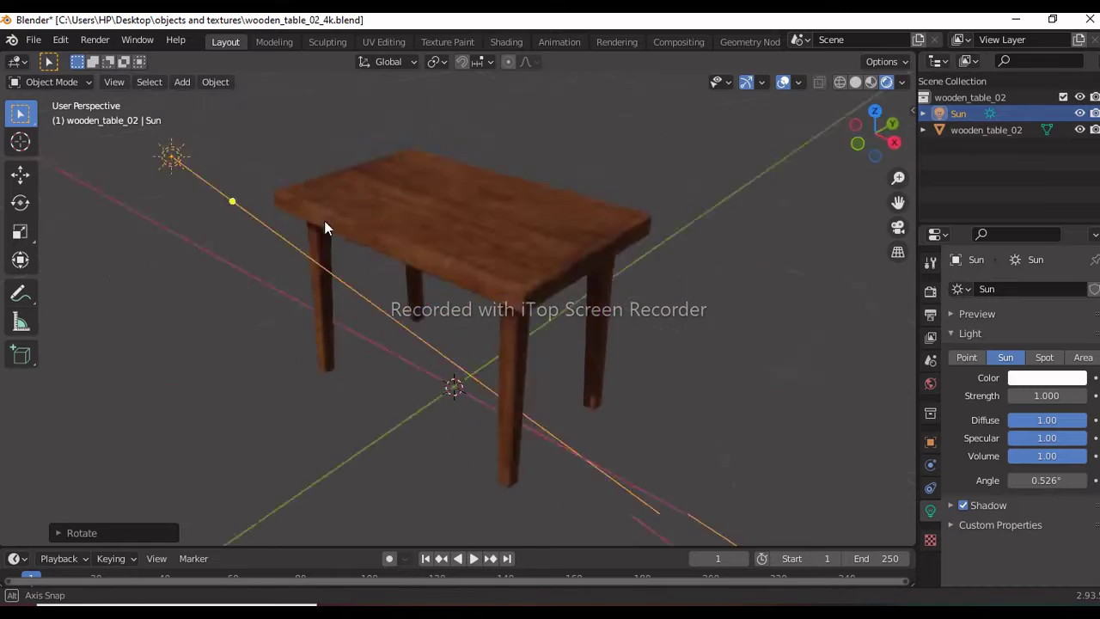
- Move the Sun light along the Z and Y axes relative to the table
key(g)
key(z)
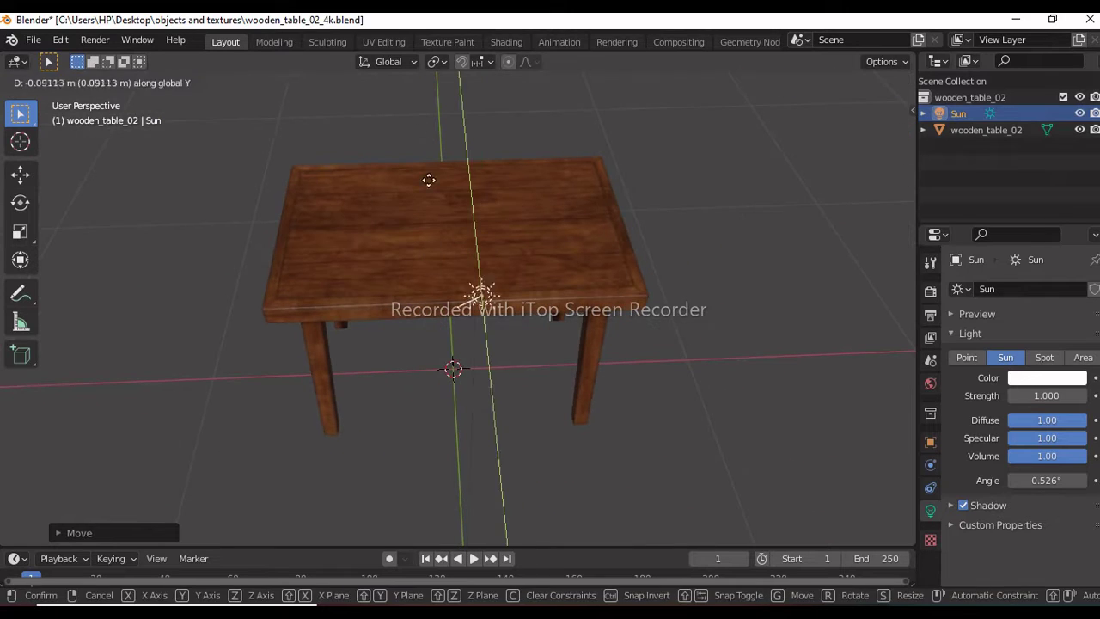
click(422, 209)
- Add a Point light and raise it along Z above the table
key(shift+a)
mouse_move(358, 275)
click(469, 279)
key(g)
key(z)
click(235, 335)
middle_drag(263, 373, 266, 329)
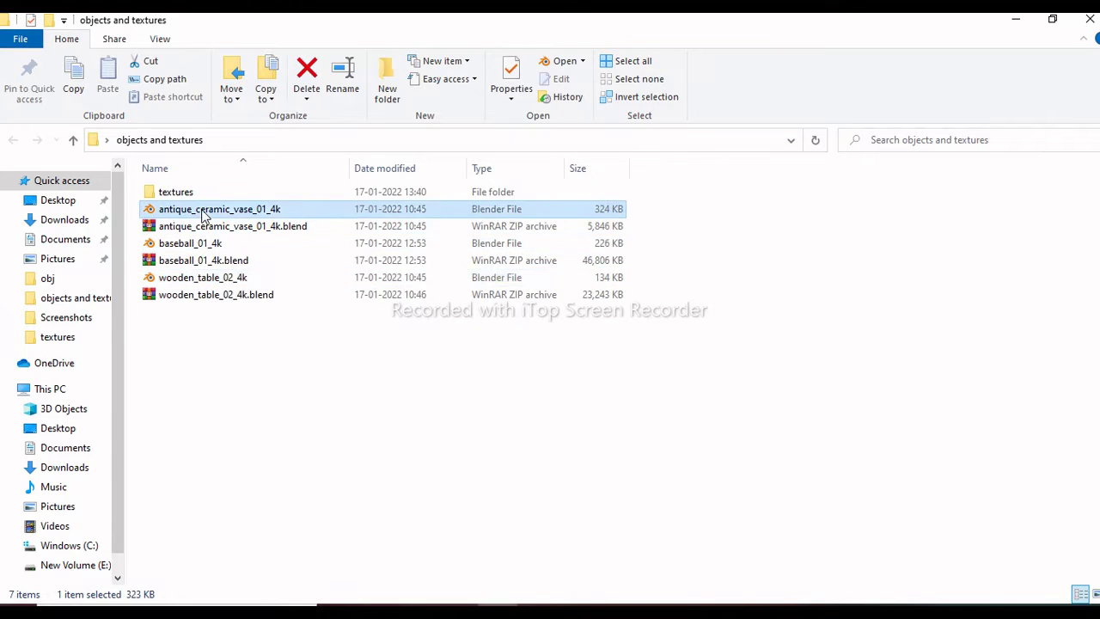
- Open antique_ceramic_vase_01_4k from the objects and textures folder and copy the vase object
right_click(190, 211)
click(237, 220)
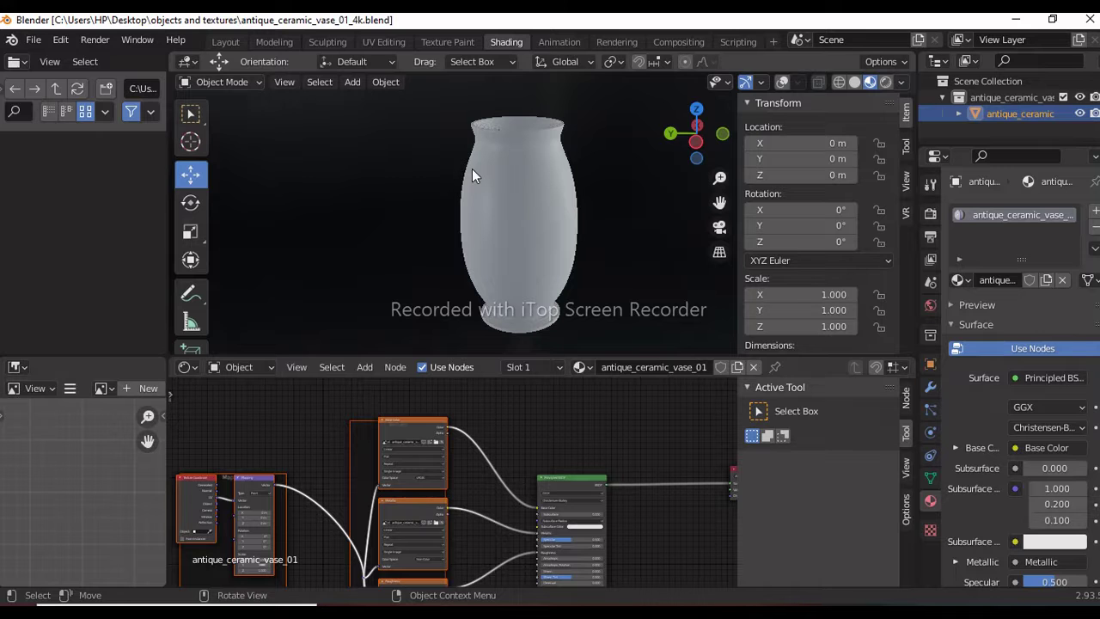
right_click(430, 189)
click(471, 270)
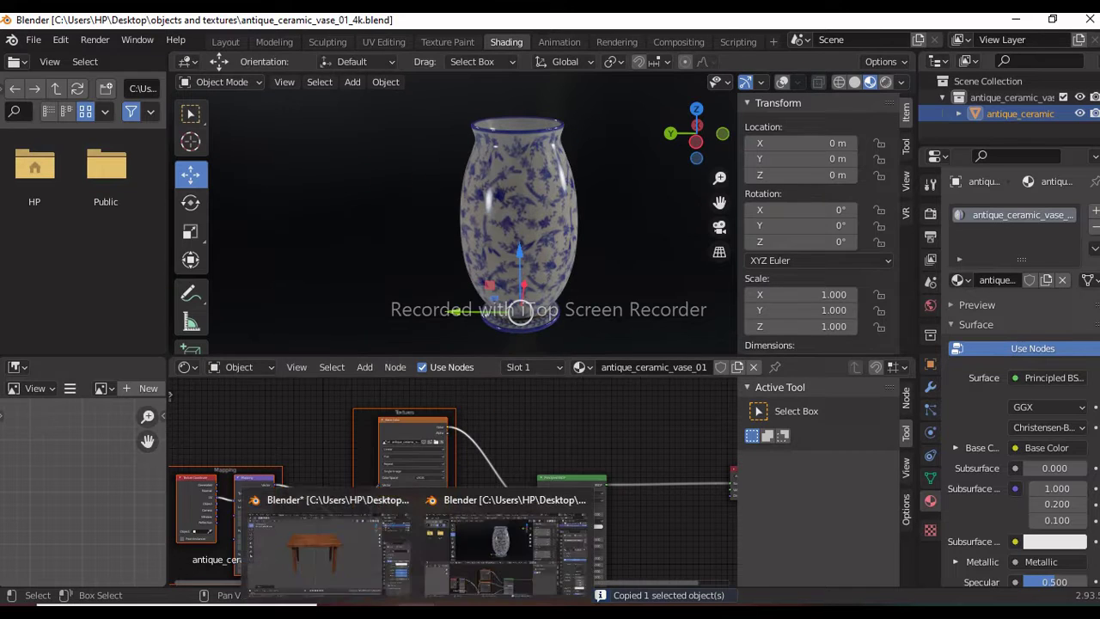
- Switch back to the wooden_table_02_4k file and paste the copied vase into the scene
click(332, 515)
right_click(479, 323)
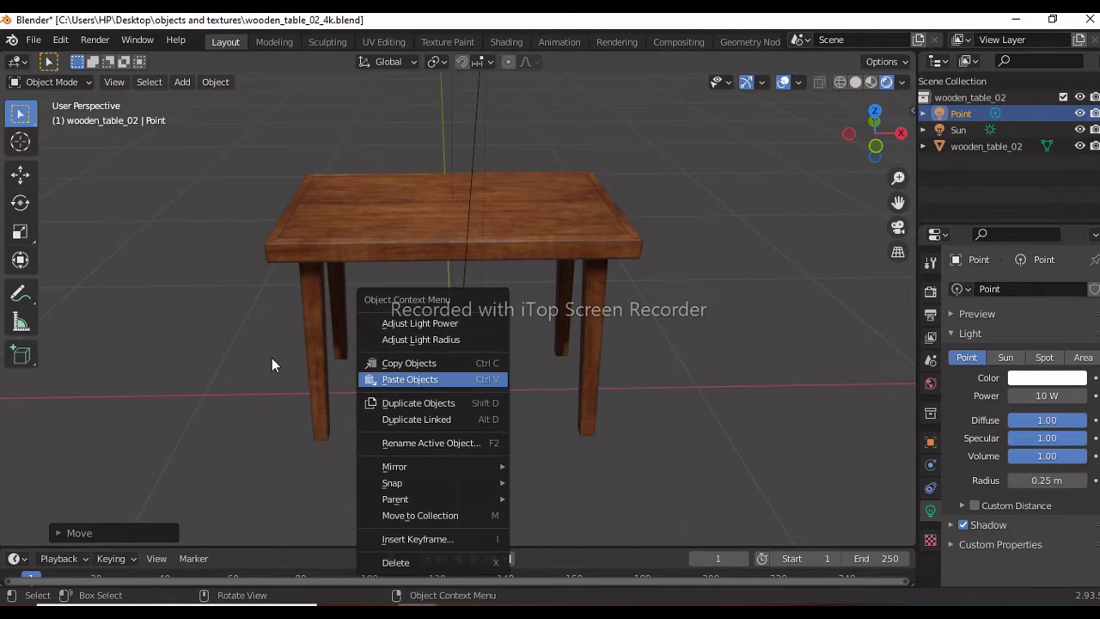
key(Return)
- Raise the vase along Z onto the tabletop and shift it along negative X to the table's end
key(g)
key(z)
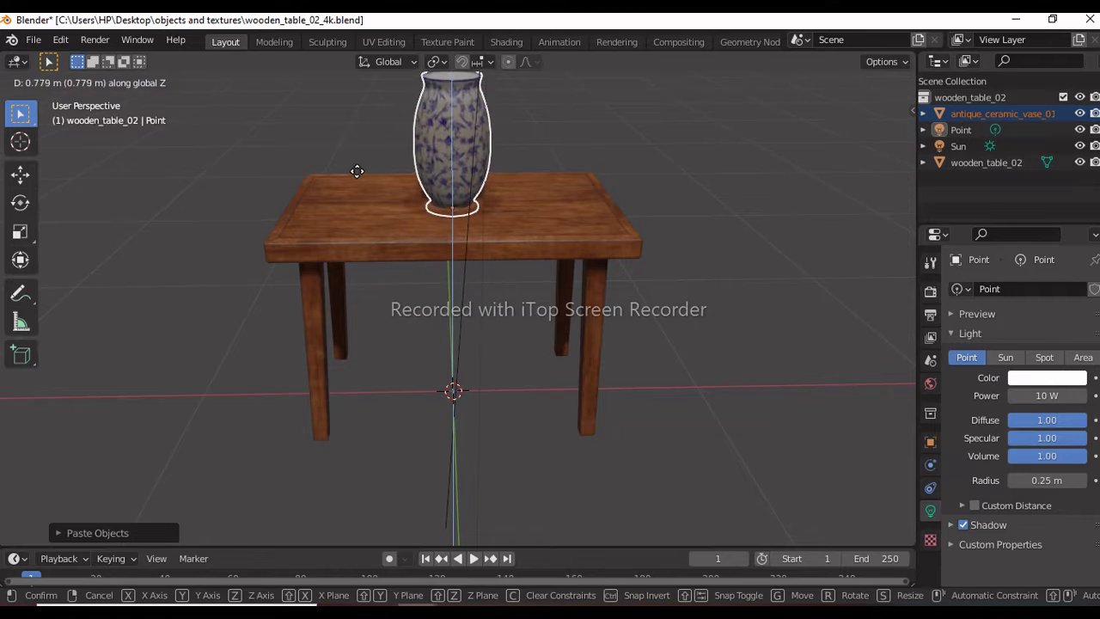
click(356, 171)
key(g)
key(x)
click(243, 171)
key(g)
key(z)
click(292, 180)
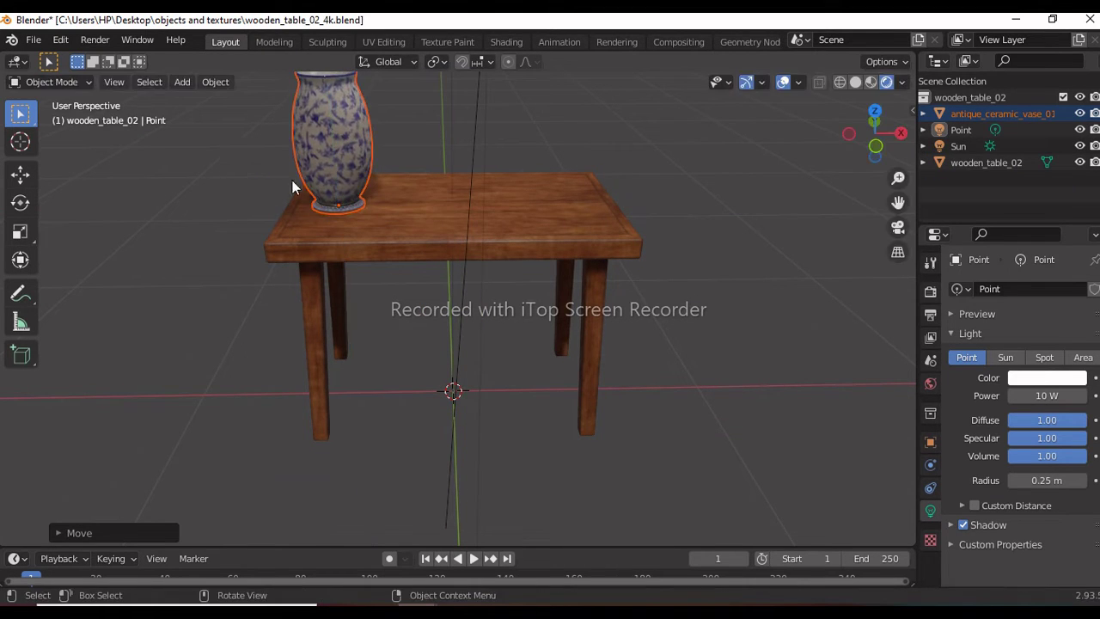
- Enlarge the wooden table in X and Y only, locking the scaling on Z
click(405, 212)
key(s)
key(shift+z)
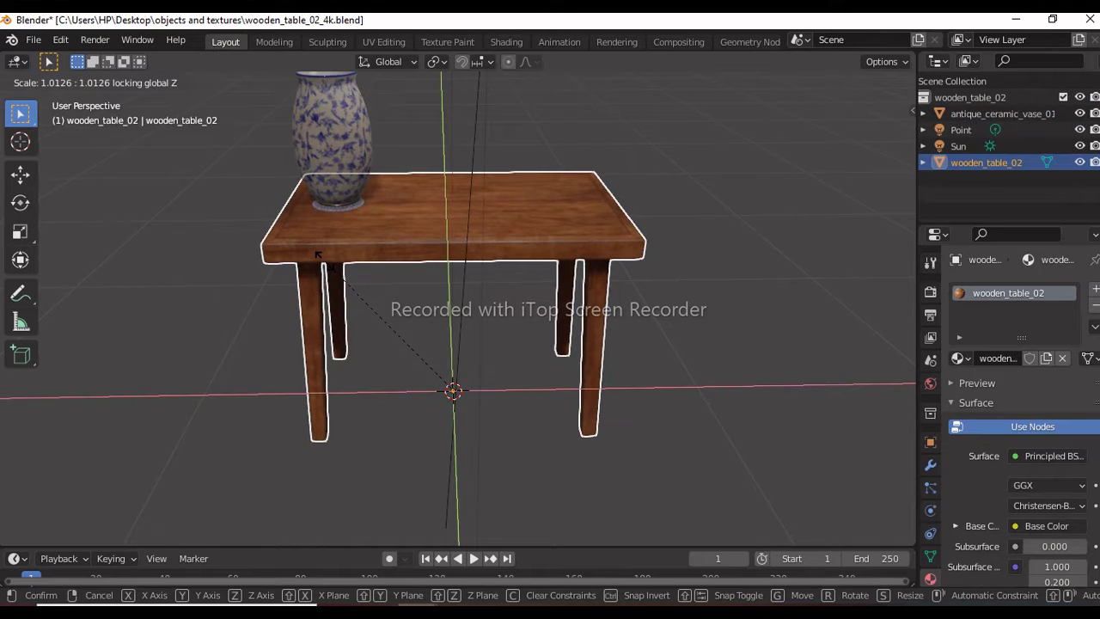
click(291, 256)
- Turn off Shadow for the Point light
click(961, 130)
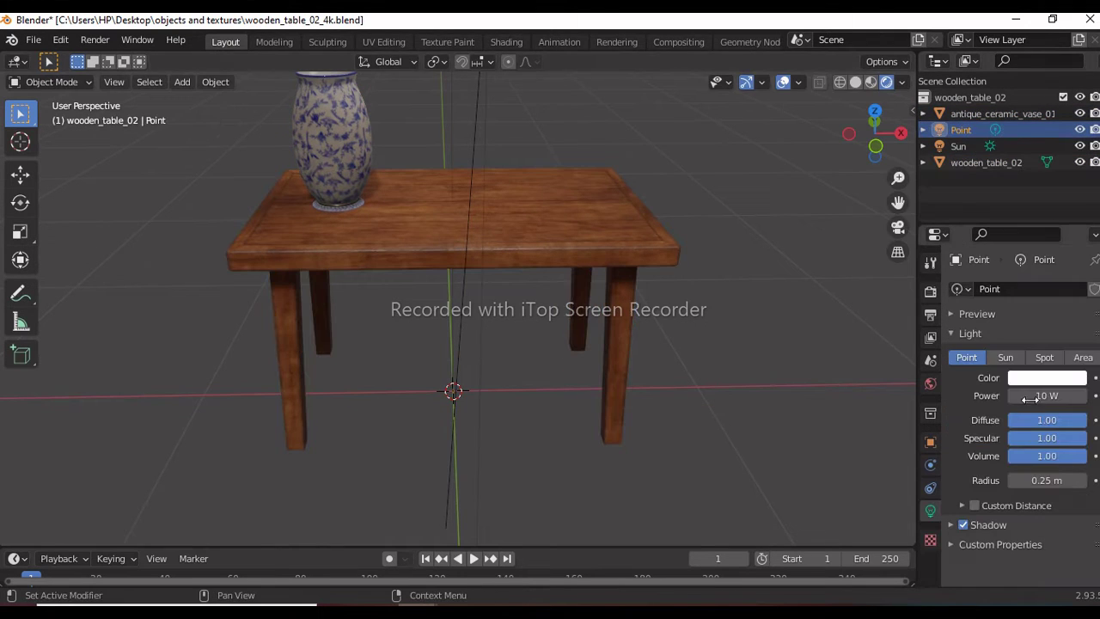
click(973, 526)
middle_drag(372, 178, 370, 275)
- Open baseball_01_4k from the objects and textures folder and copy the baseball object
click(412, 606)
double_click(179, 247)
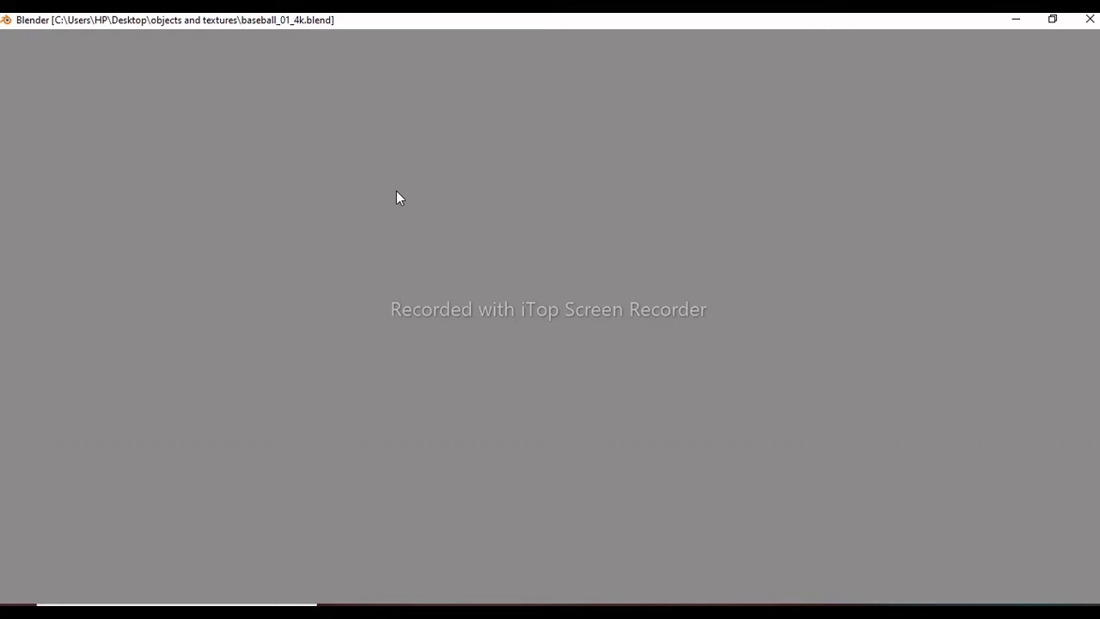
scroll(327, 174, down, 8)
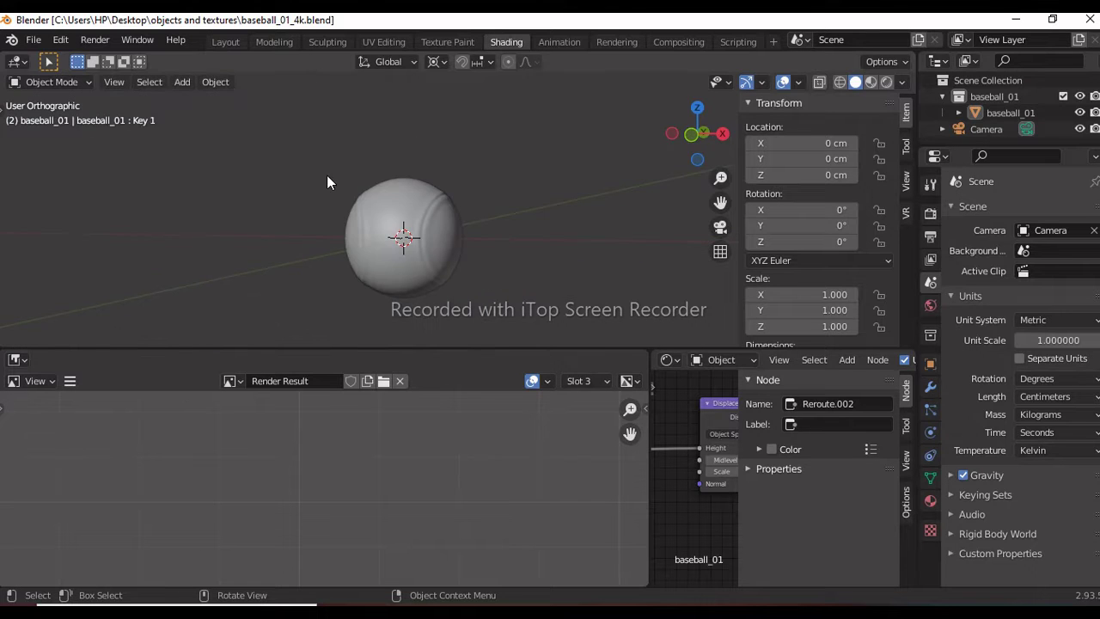
click(366, 202)
right_click(383, 217)
click(329, 300)
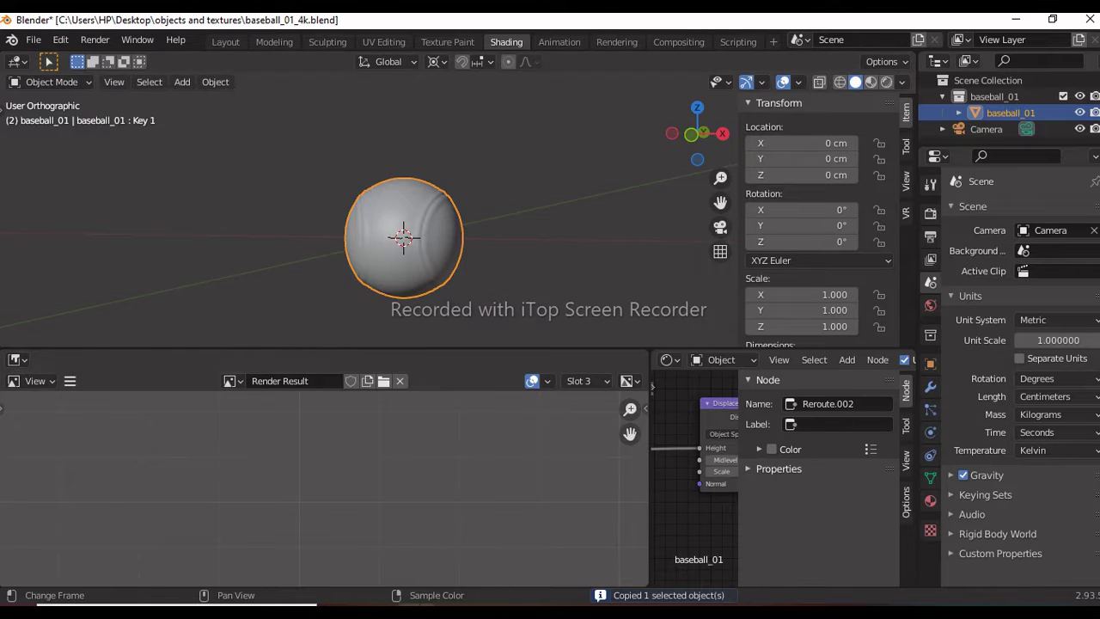
- Paste the baseball into the wooden_table_02_4k scene and close the vase file's window
mouse_move(340, 572)
click(240, 550)
right_click(417, 389)
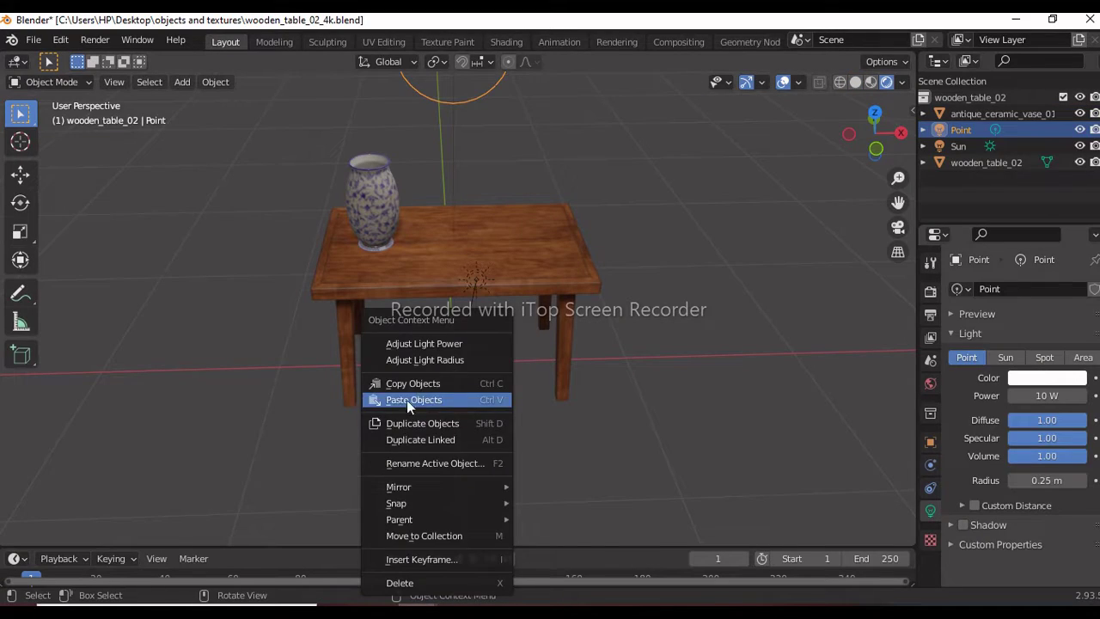
click(429, 398)
mouse_move(418, 602)
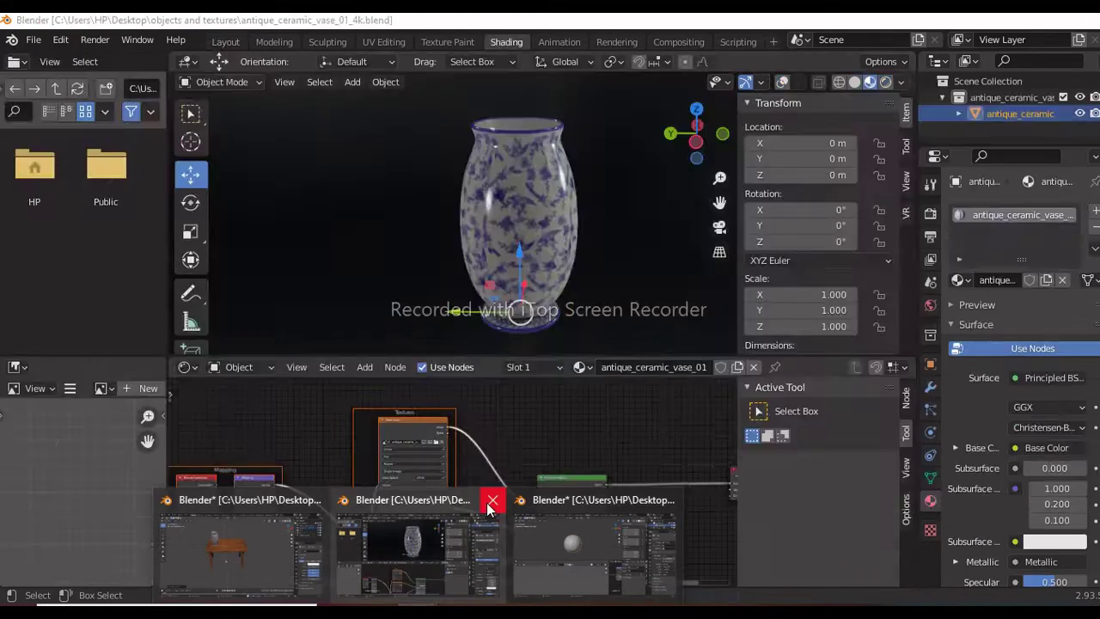
click(490, 507)
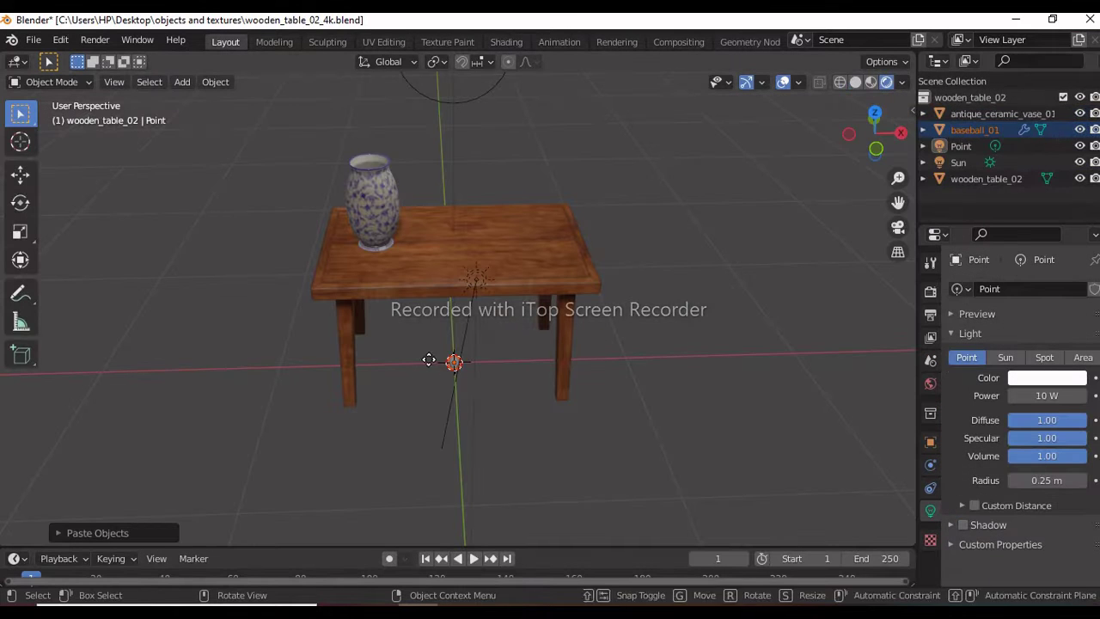
- Raise the baseball along Z above the tabletop and scale it up
key(g)
key(z)
click(386, 217)
key(s)
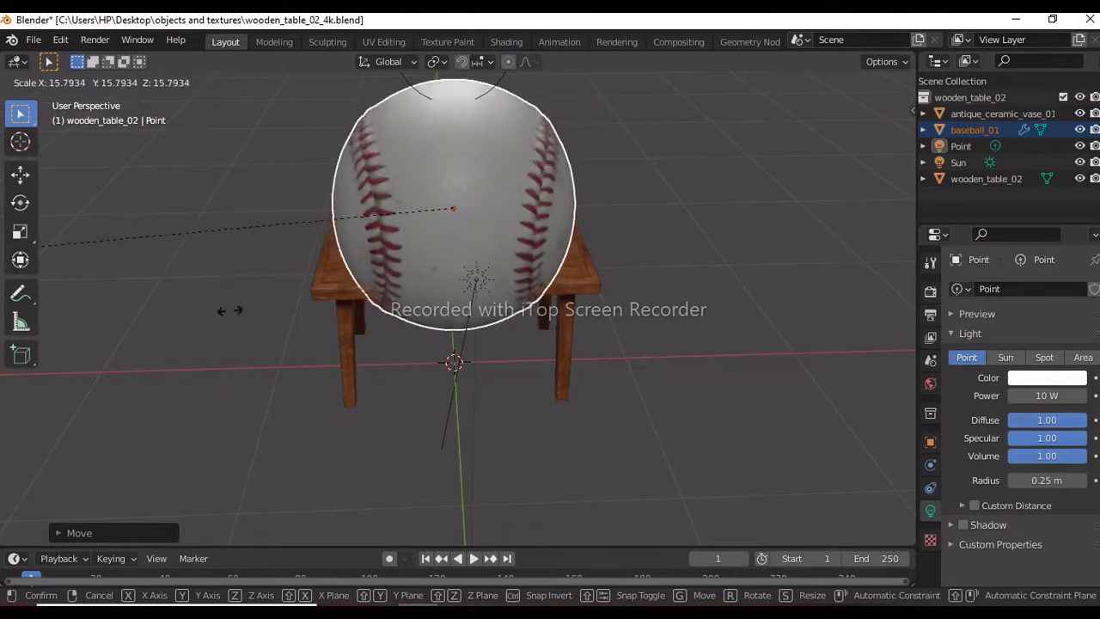
click(254, 176)
key(s)
click(346, 232)
- Move the baseball along X past the table end opposite the vase and raise it along Z
middle_drag(346, 232, 344, 320)
key(g)
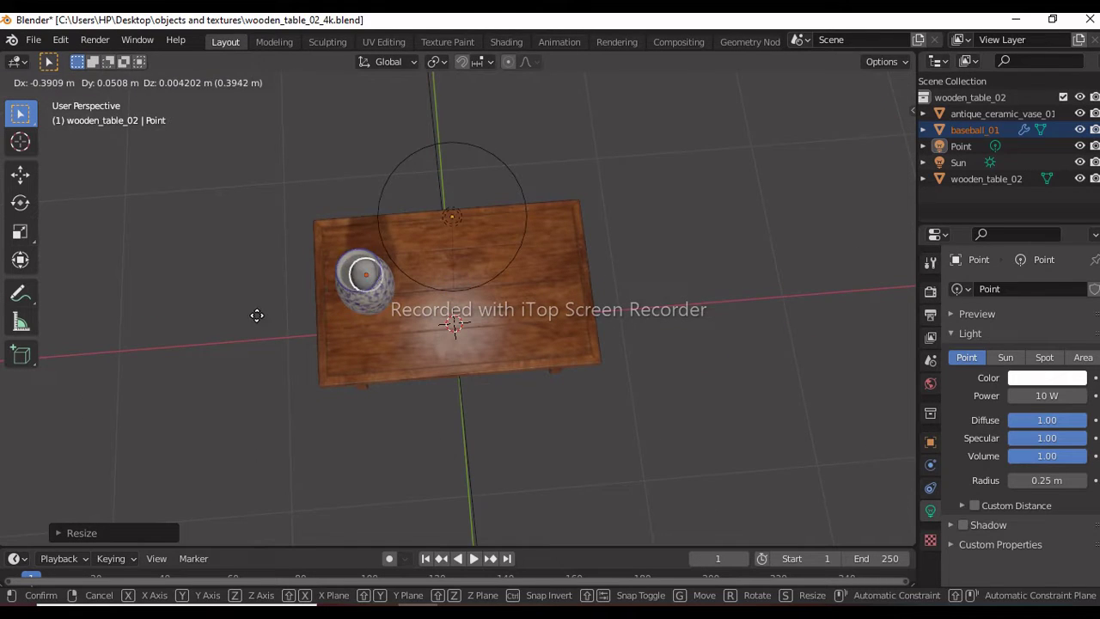
key(x)
click(451, 316)
key(g)
key(z)
click(420, 183)
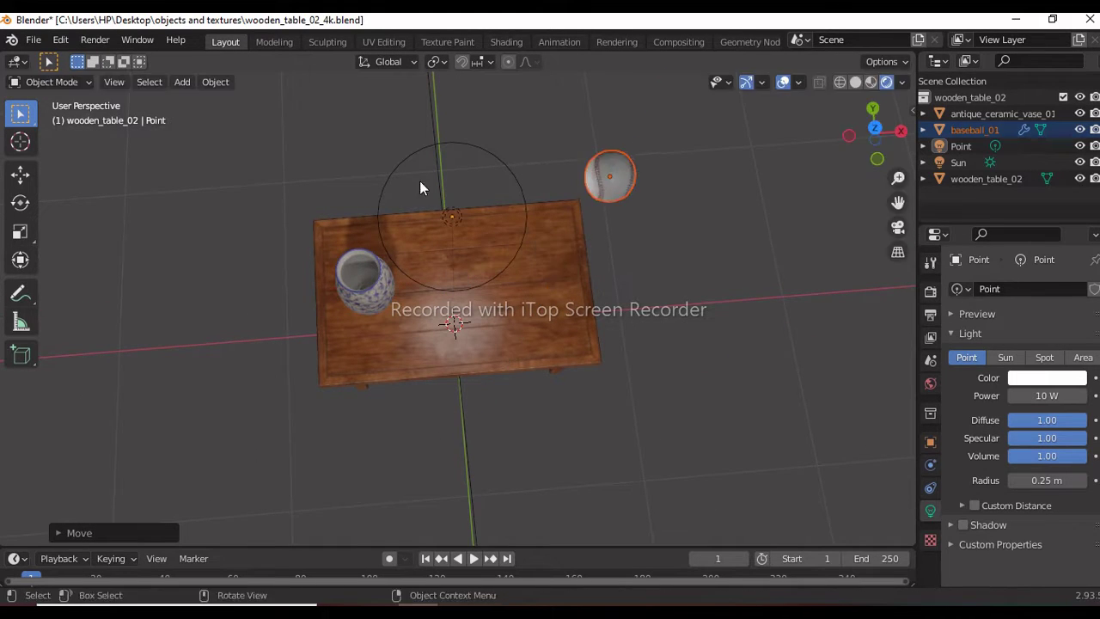
- Fine-tune the baseball's position along the X and Y axes
middle_drag(419, 188, 394, 109)
scroll(392, 113, down, 3)
key(g)
key(x)
click(529, 216)
key(g)
key(y)
key(x)
click(336, 262)
- Go to frame 0 and add a camera to the scene
mouse_move(336, 263)
middle_down()
mouse_move(371, 421)
mouse_move(335, 275)
middle_up()
key(Left)
key(shift+a)
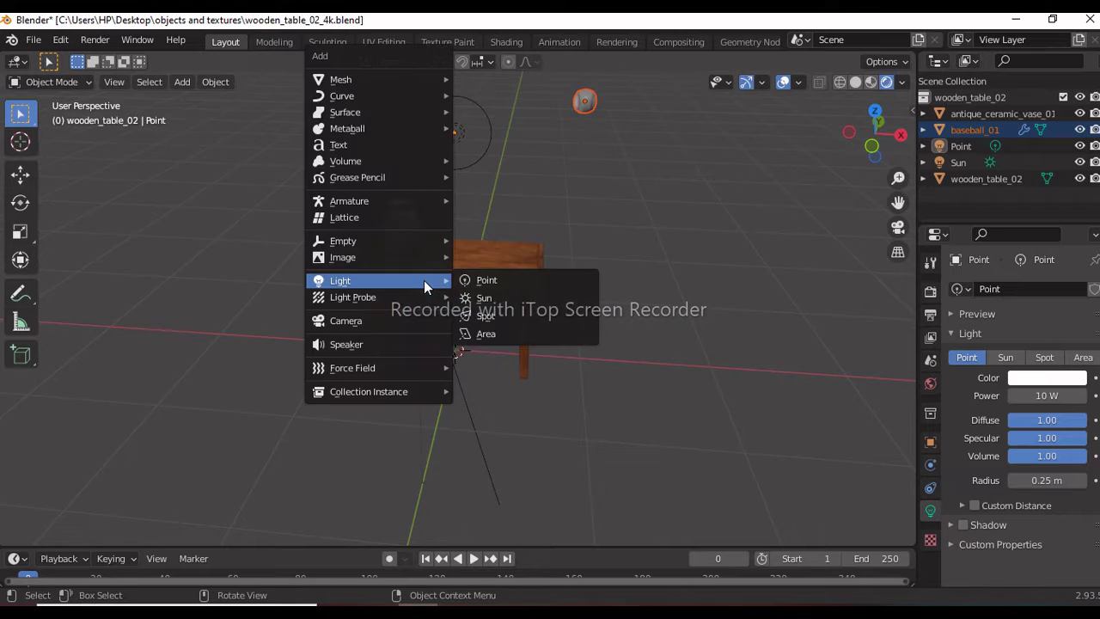
click(430, 320)
- Lock the camera to the view, look through it, and frame the table and vase
key(n)
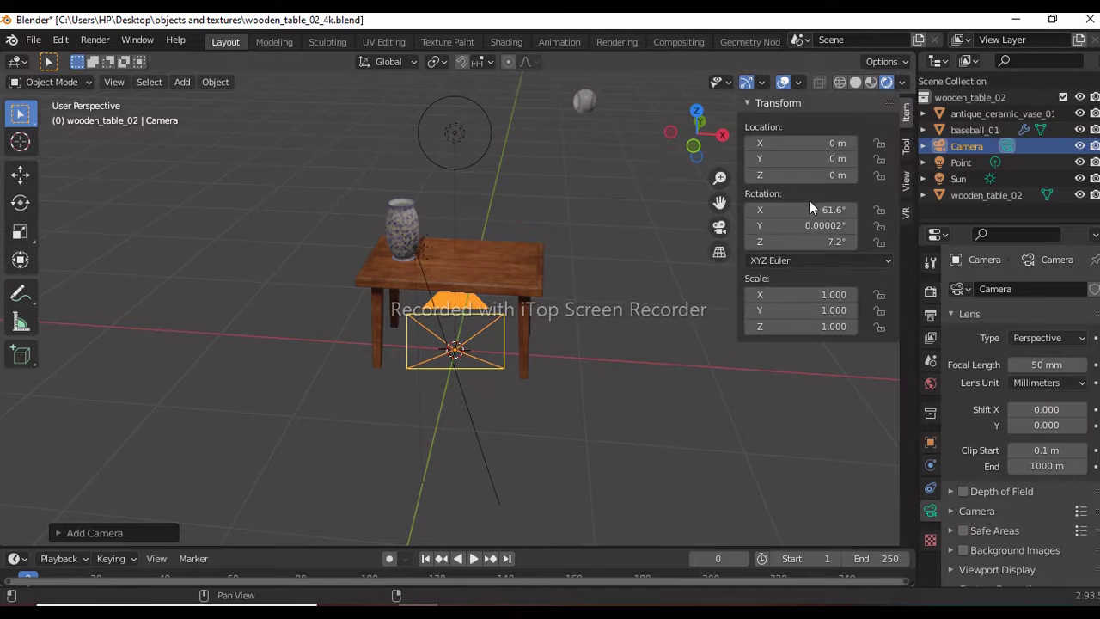
click(909, 181)
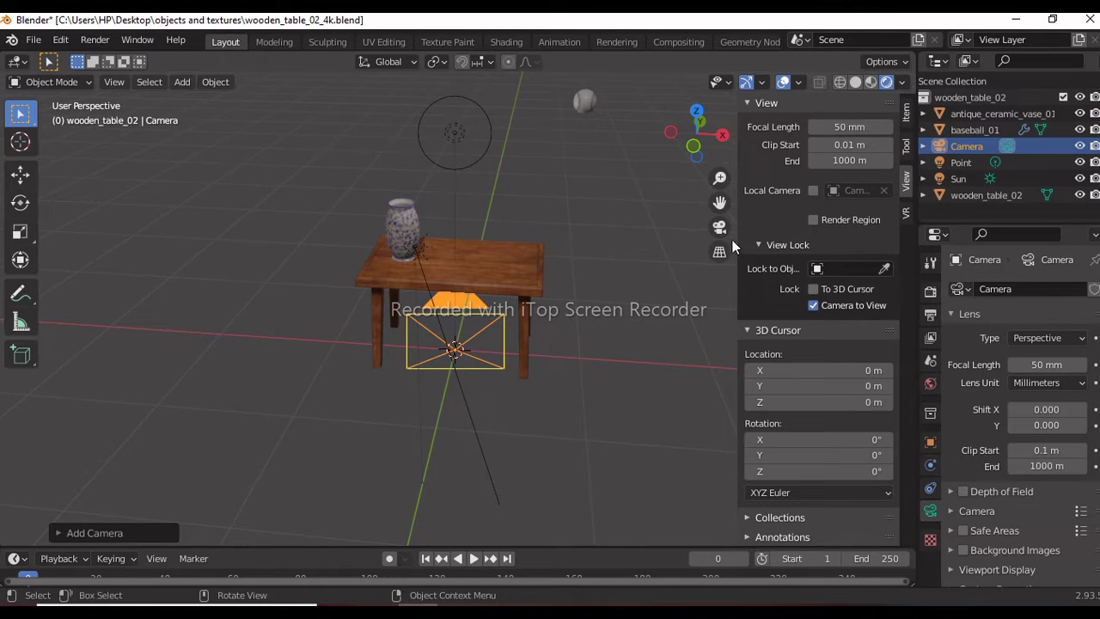
click(721, 229)
middle_drag(378, 303, 424, 293)
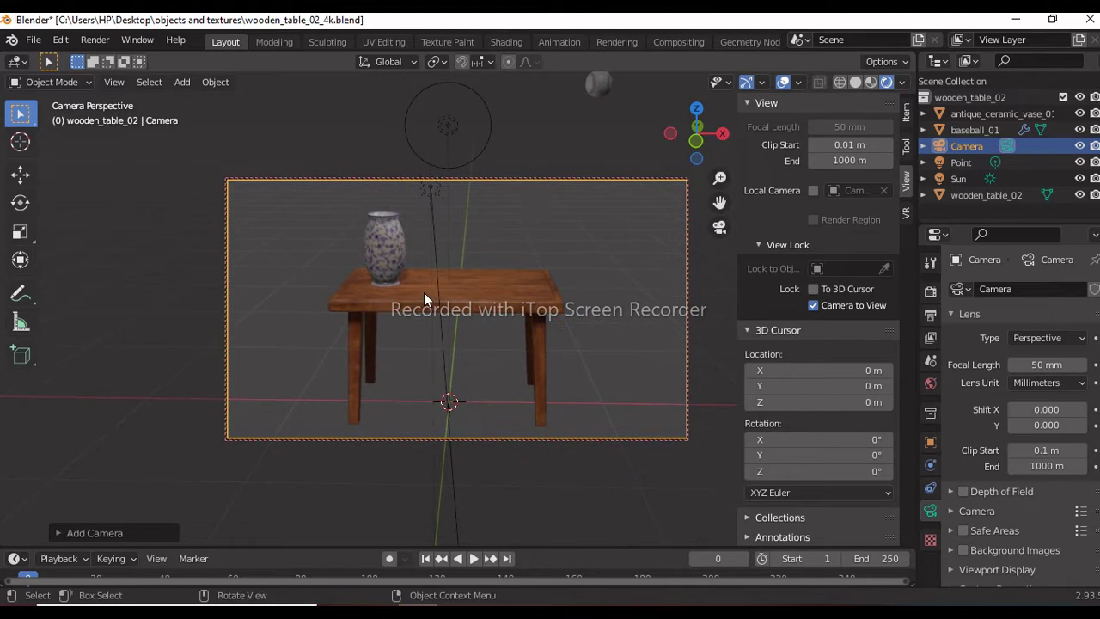
- Add a mesh plane as a floor beneath the table and scale it up beyond the camera frame
key(shift+a)
mouse_move(356, 73)
click(486, 79)
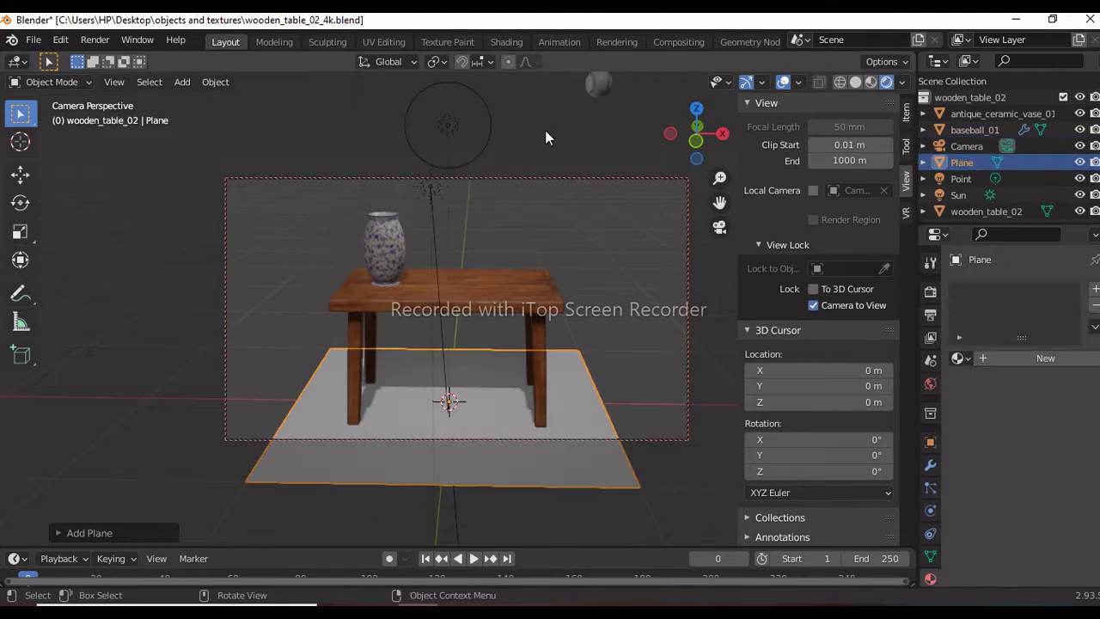
key(s)
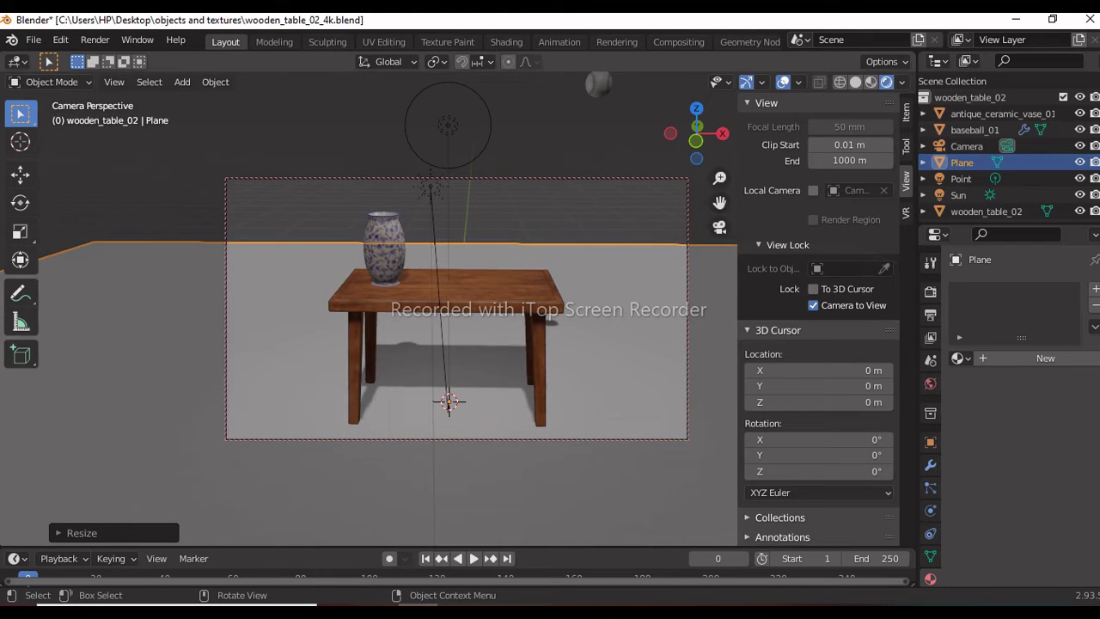
click(41, 481)
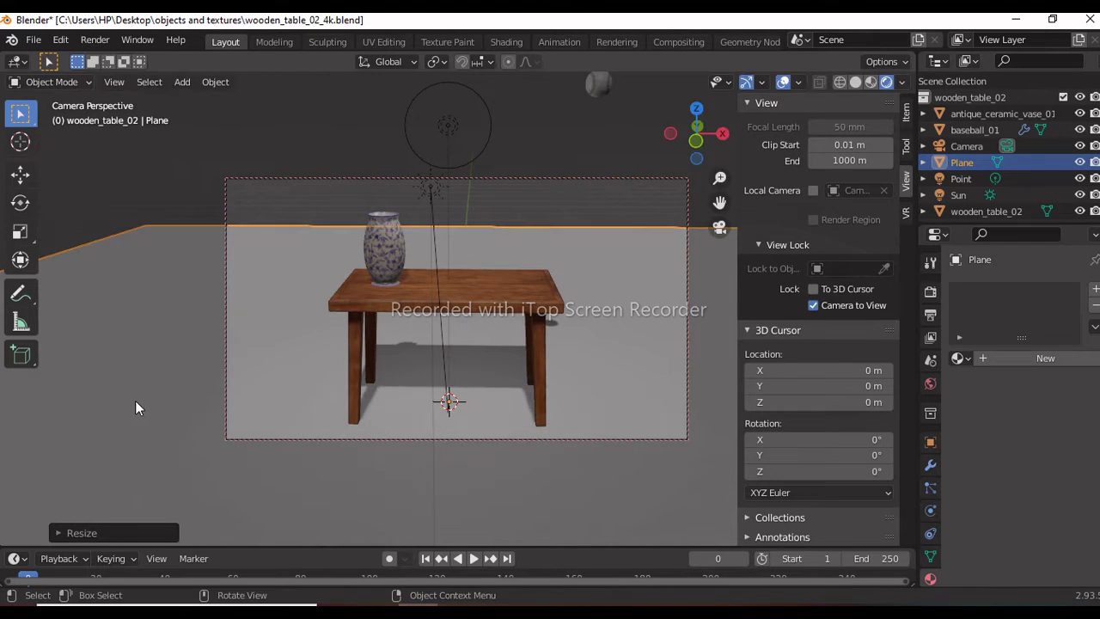
- Toggle the floor plane's visibility off and on, and adjust its position along Z
key(h)
click(1080, 163)
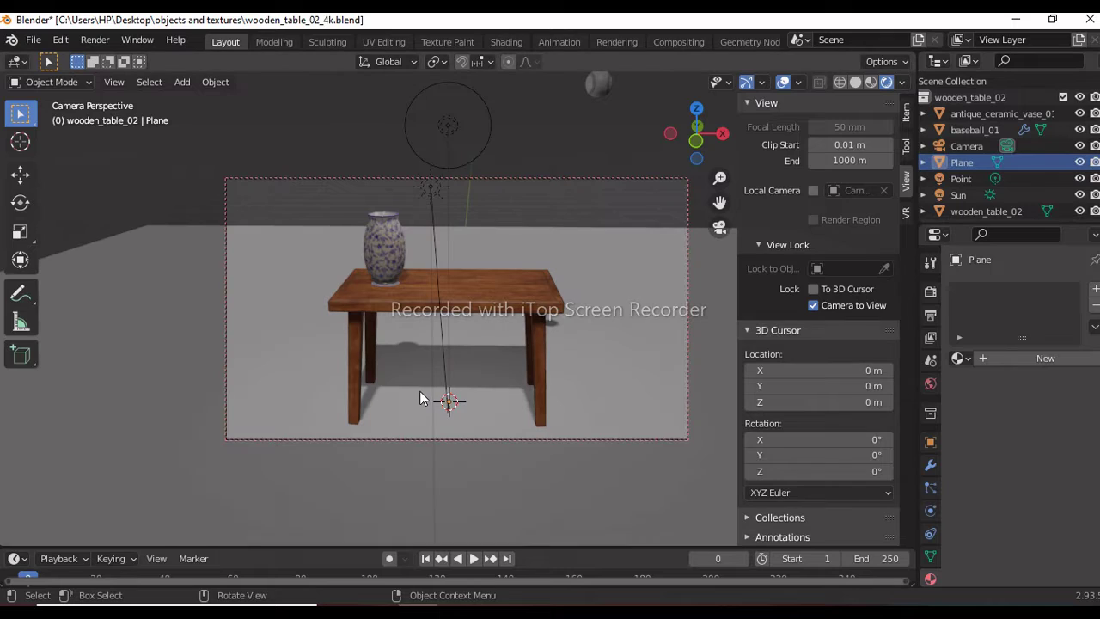
click(262, 383)
key(g)
key(z)
click(274, 309)
- Reframe the camera on the table and turn off the Camera to View lock
middle_drag(306, 356, 379, 350)
scroll(322, 370, down, 1)
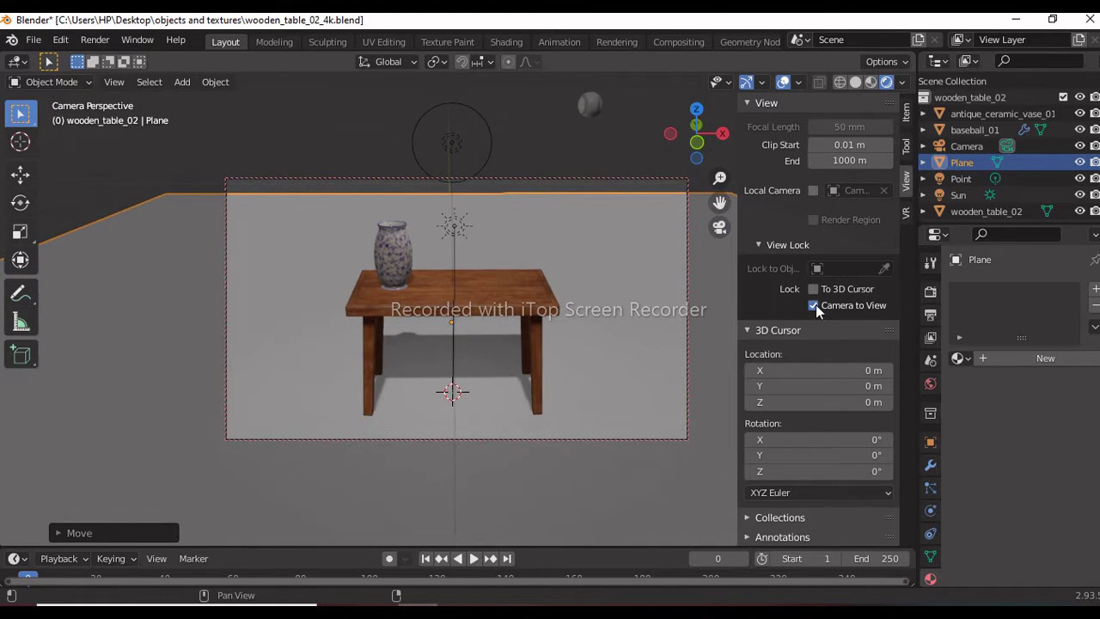
key(n)
- Annotate the baseball's path as a curve dropping onto the table, bouncing, and ending at the vase's mouth
click(21, 294)
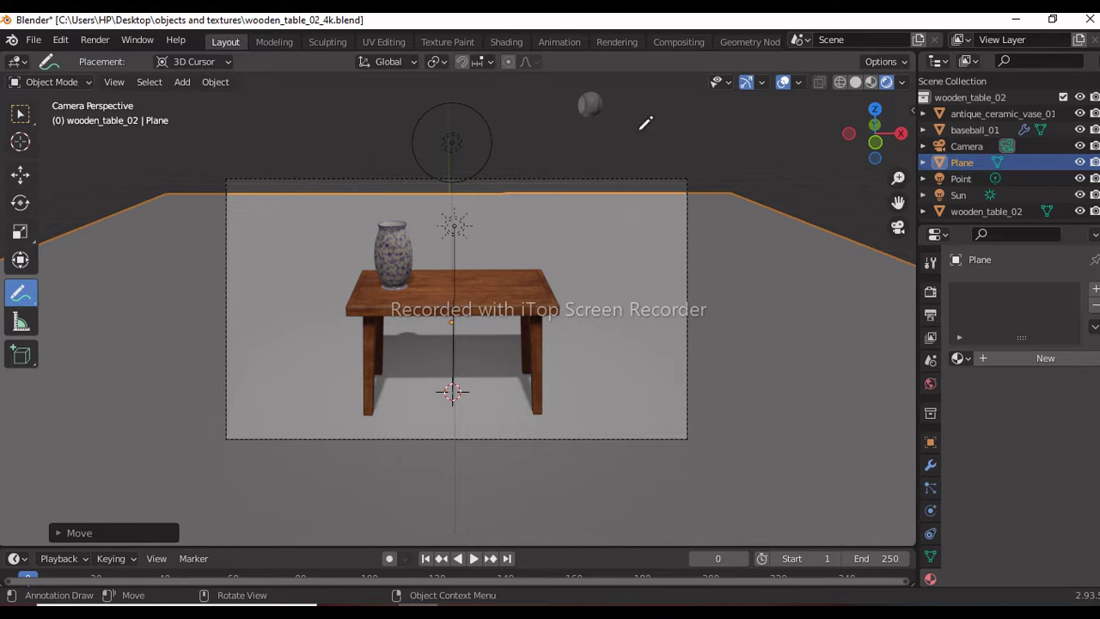
drag(585, 112, 539, 164)
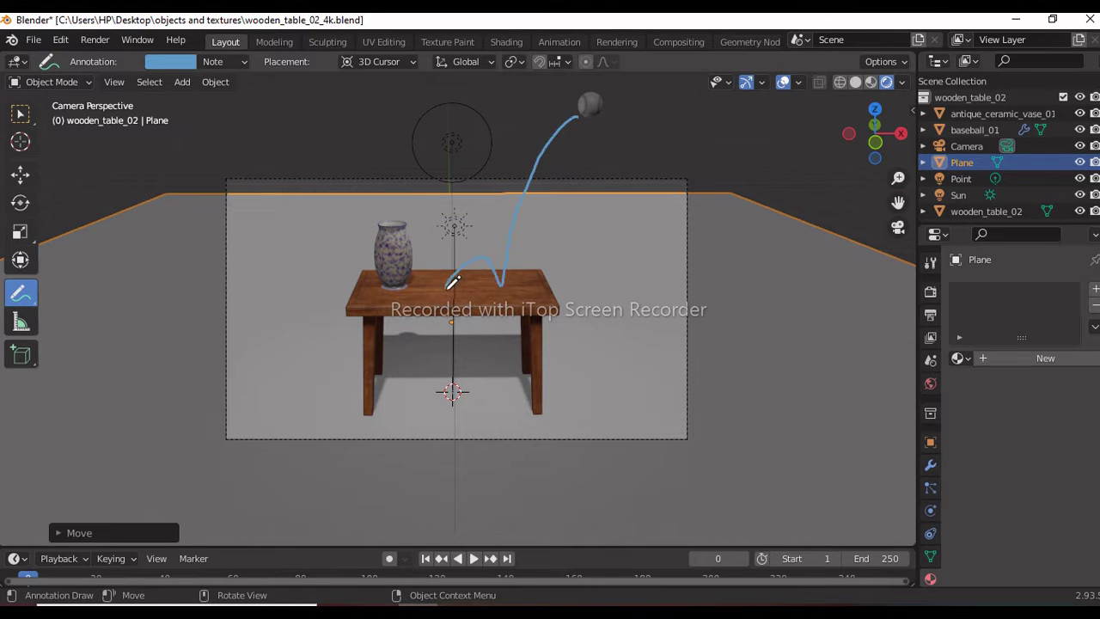
drag(388, 215, 382, 223)
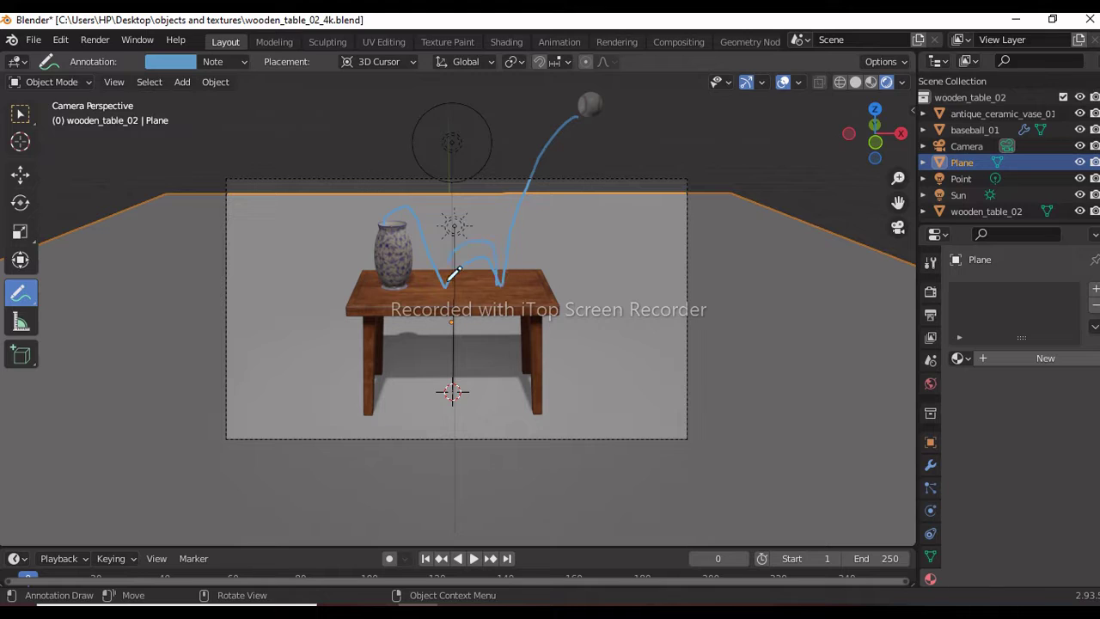
- Erase the middle part of the annotated bounce path and redraw the arc over the tabletop
drag(29, 294, 112, 392)
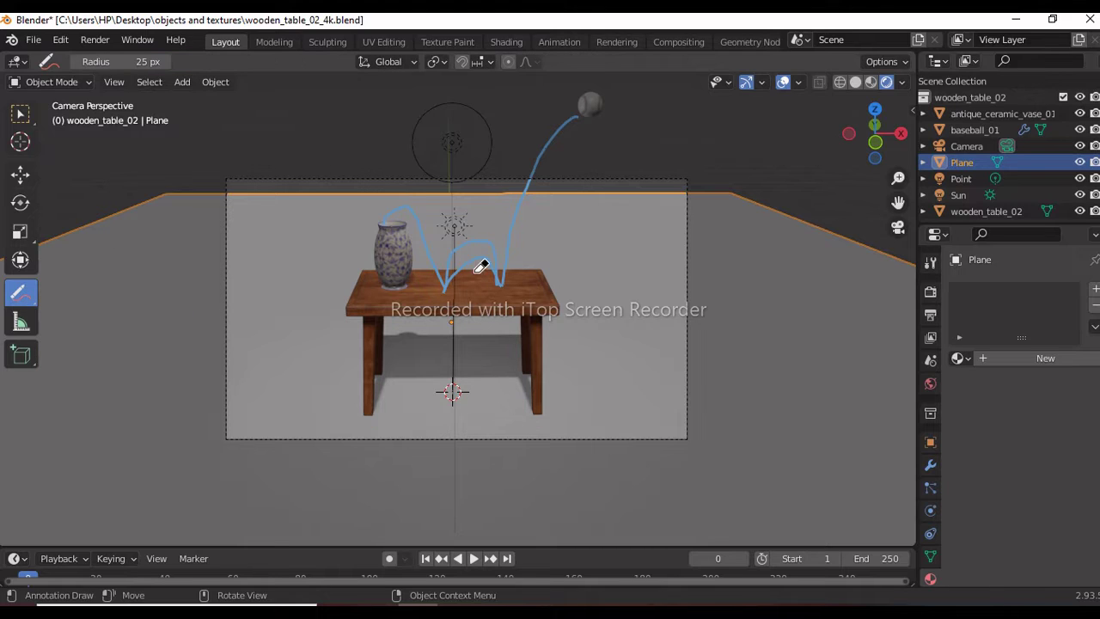
drag(23, 291, 120, 295)
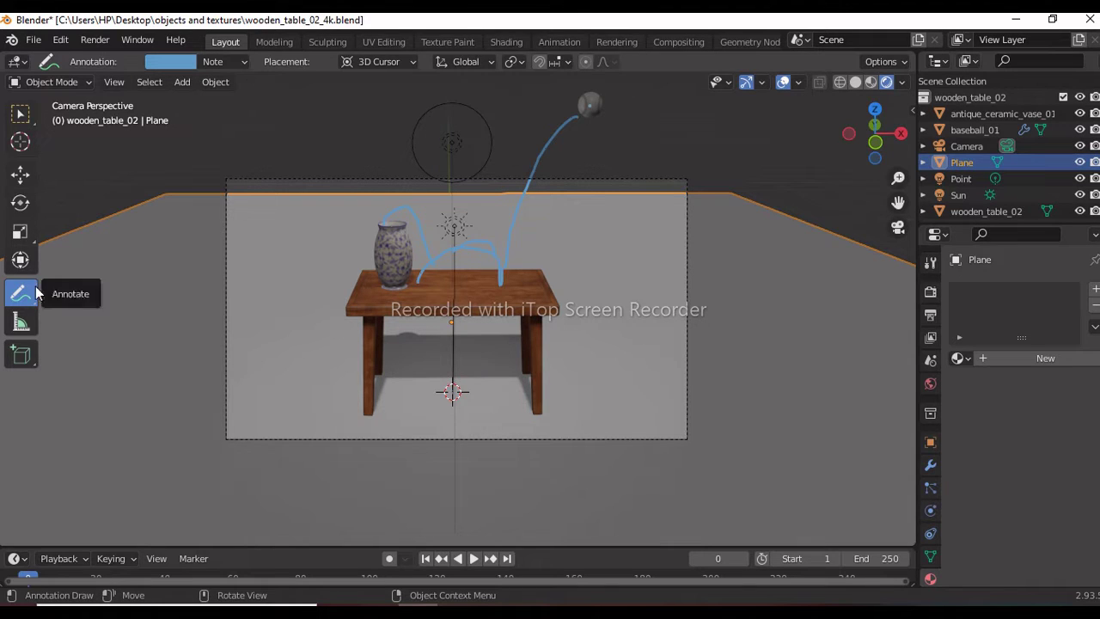
- Select the baseball in the viewport and try scaling it down and up, settling near its original size
click(21, 113)
click(591, 105)
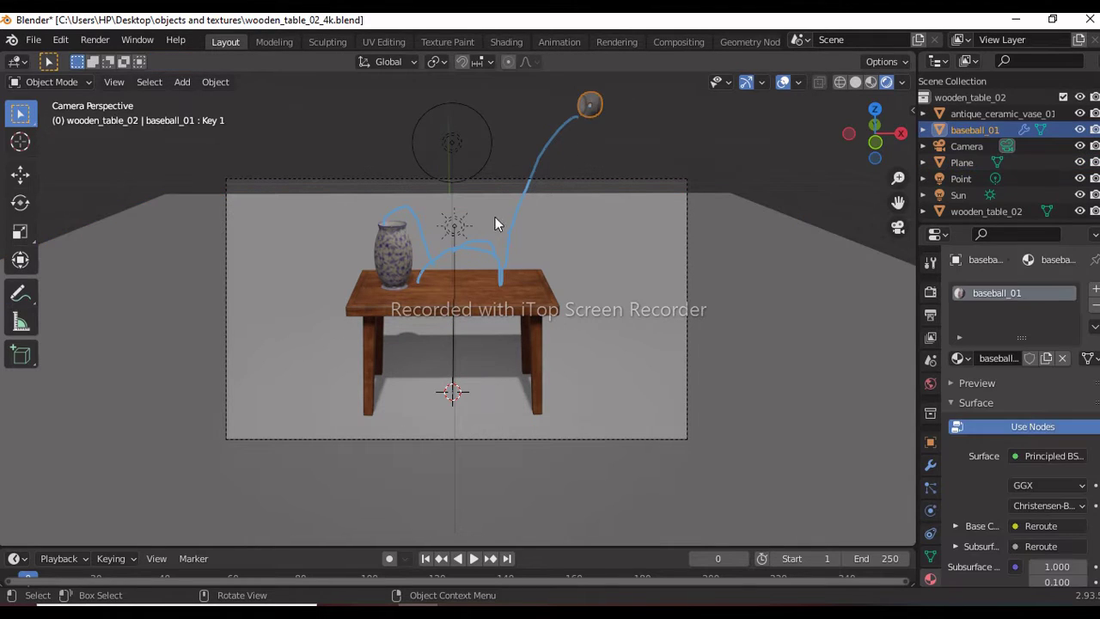
key(s)
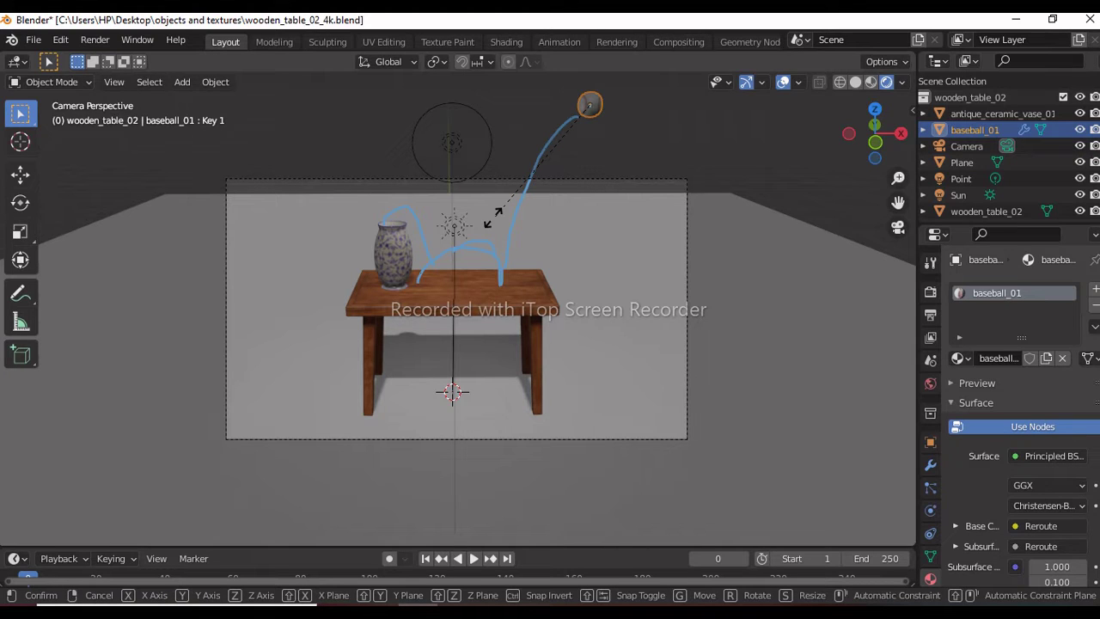
mouse_move(573, 129)
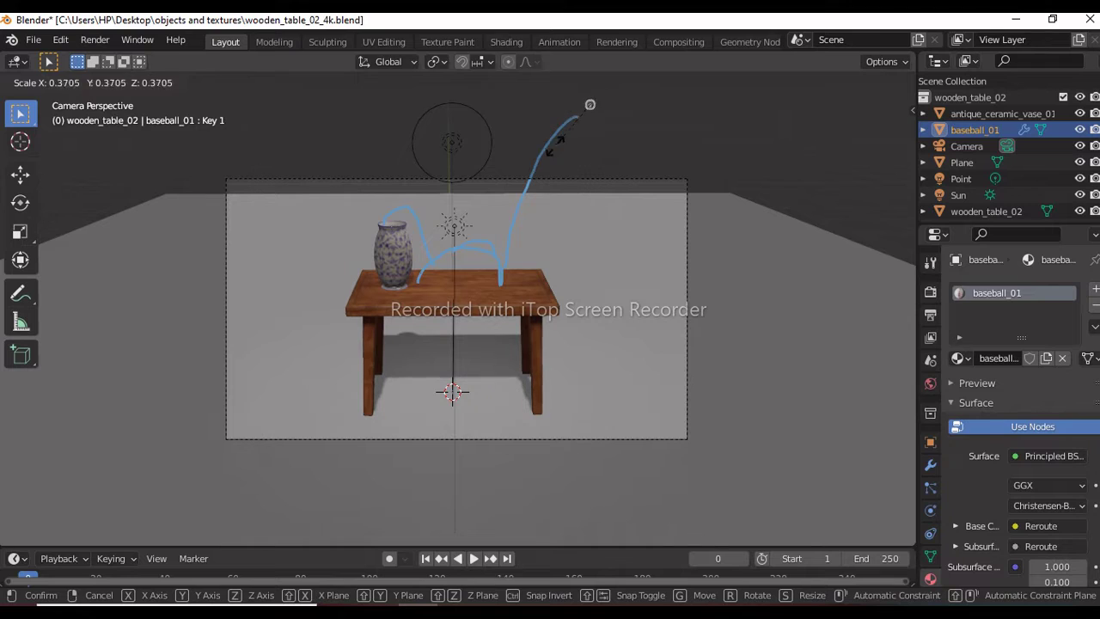
mouse_move(424, 247)
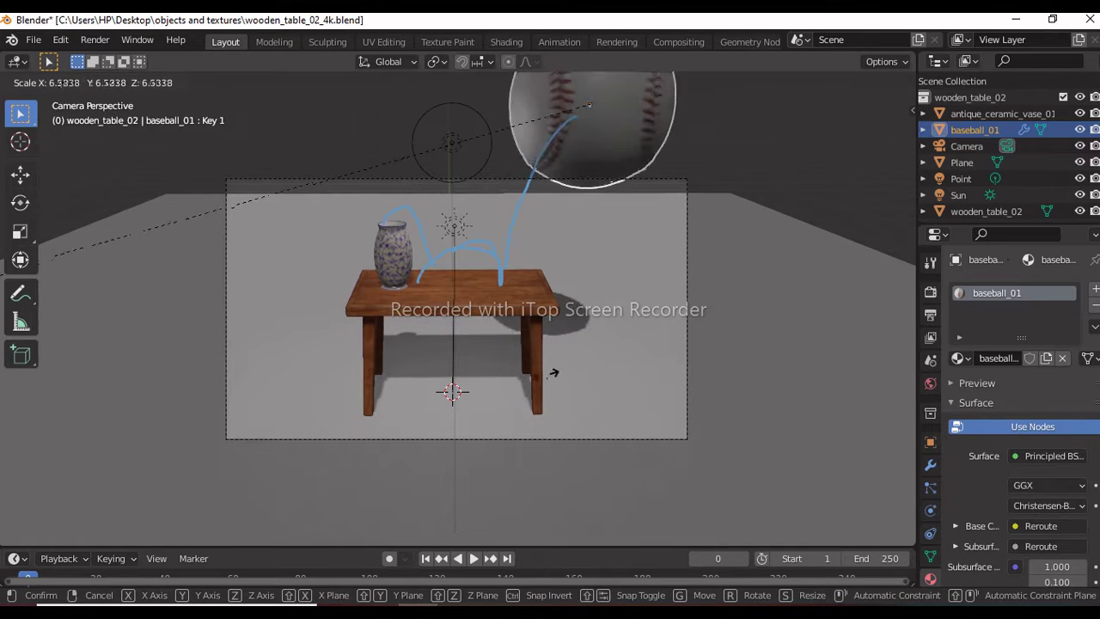
click(444, 543)
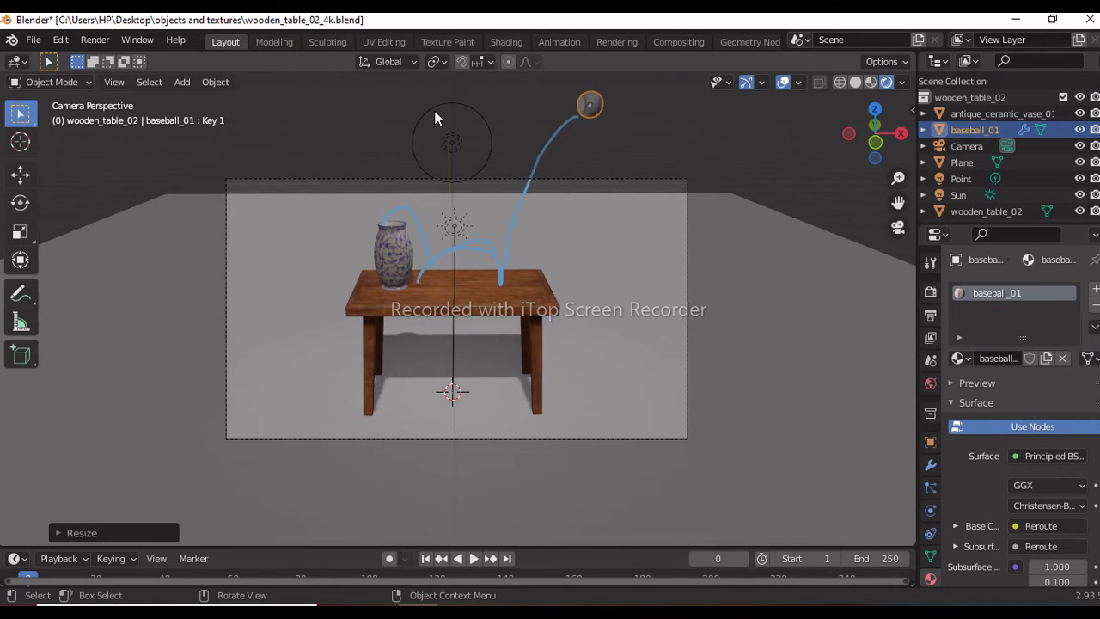
- Enlarge the timeline area and insert a keyframe for the baseball at frame 0
drag(248, 544, 248, 460)
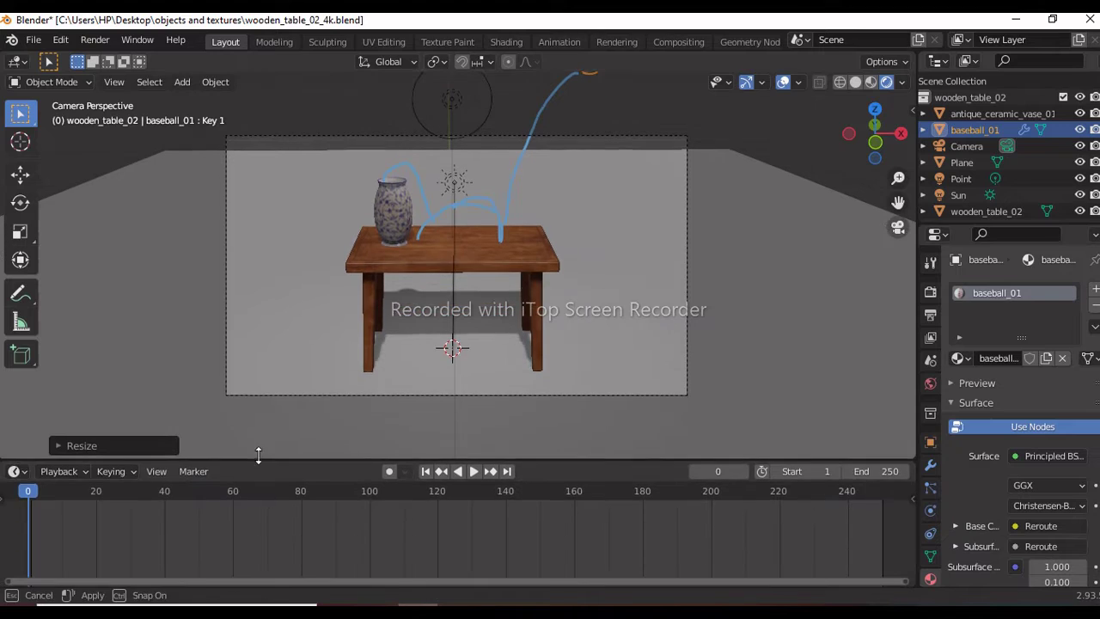
key(i)
click(481, 265)
- At frame 20, lower the baseball along Z to tabletop height, keeping it visible in the scene
click(96, 493)
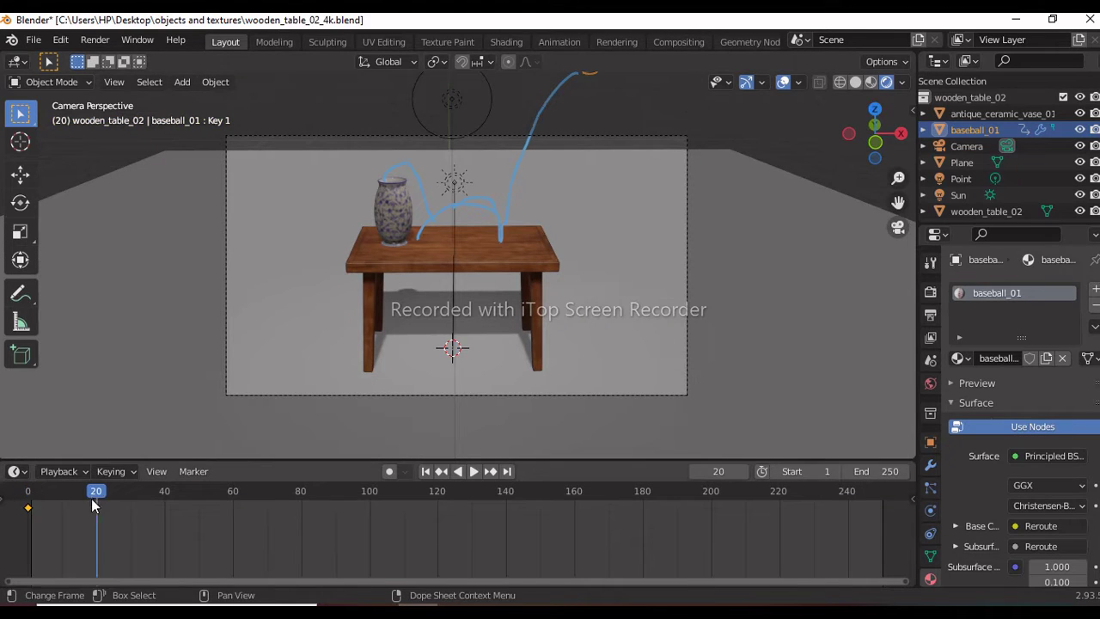
key(g)
key(z)
click(435, 422)
key(h)
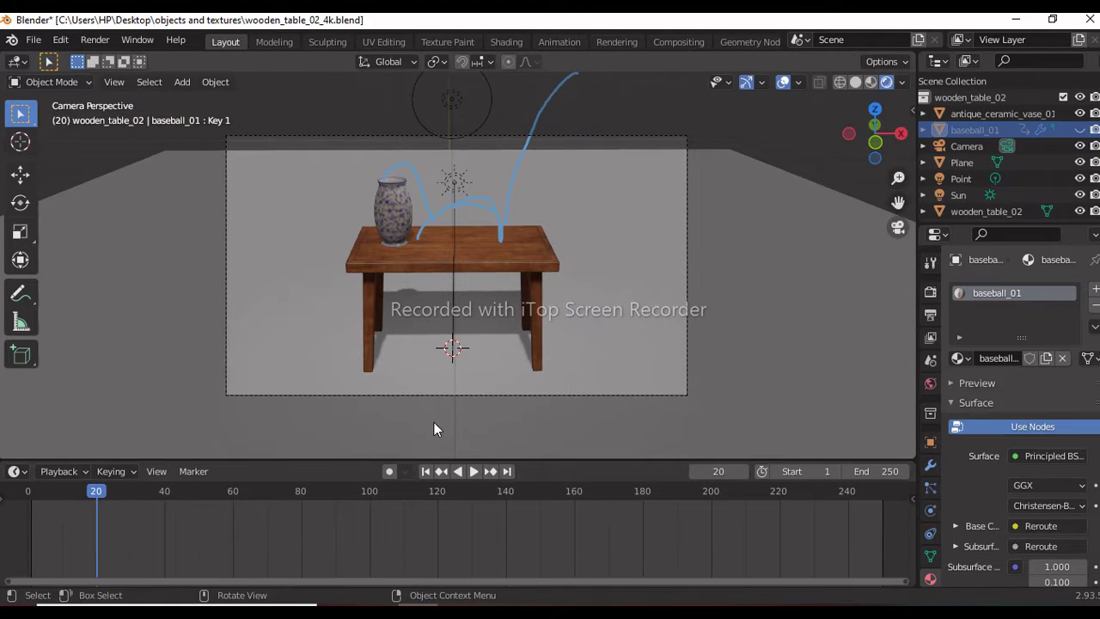
click(1080, 130)
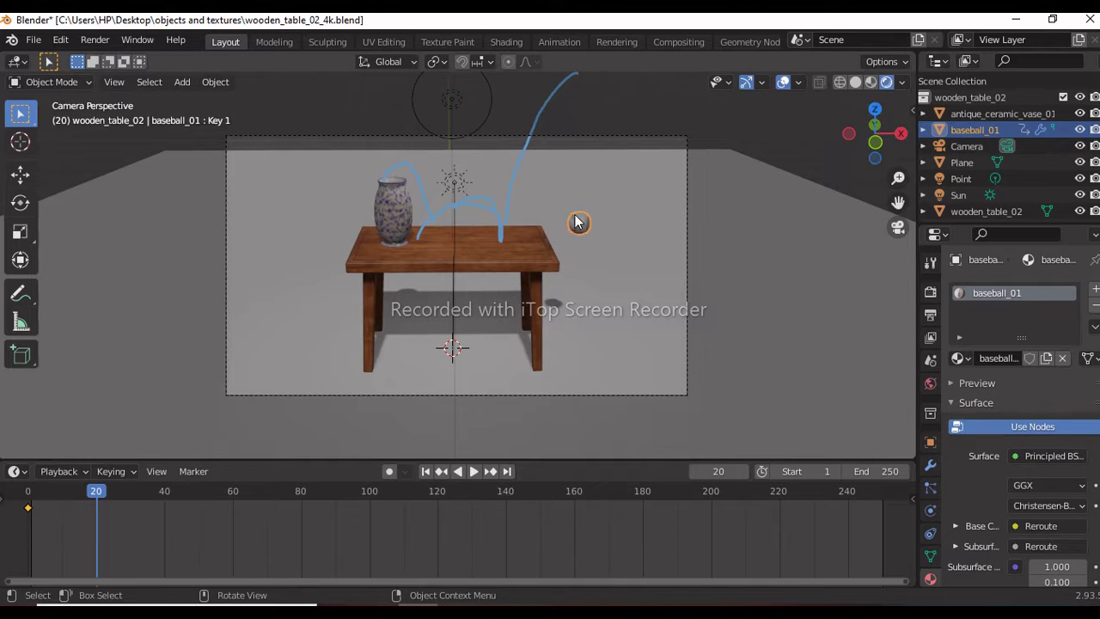
- Move the baseball about -0.53 m along X and -0.07 m along Z onto the tabletop, and keyframe Location, Rotation & Scale at frame 20
key(g)
key(x)
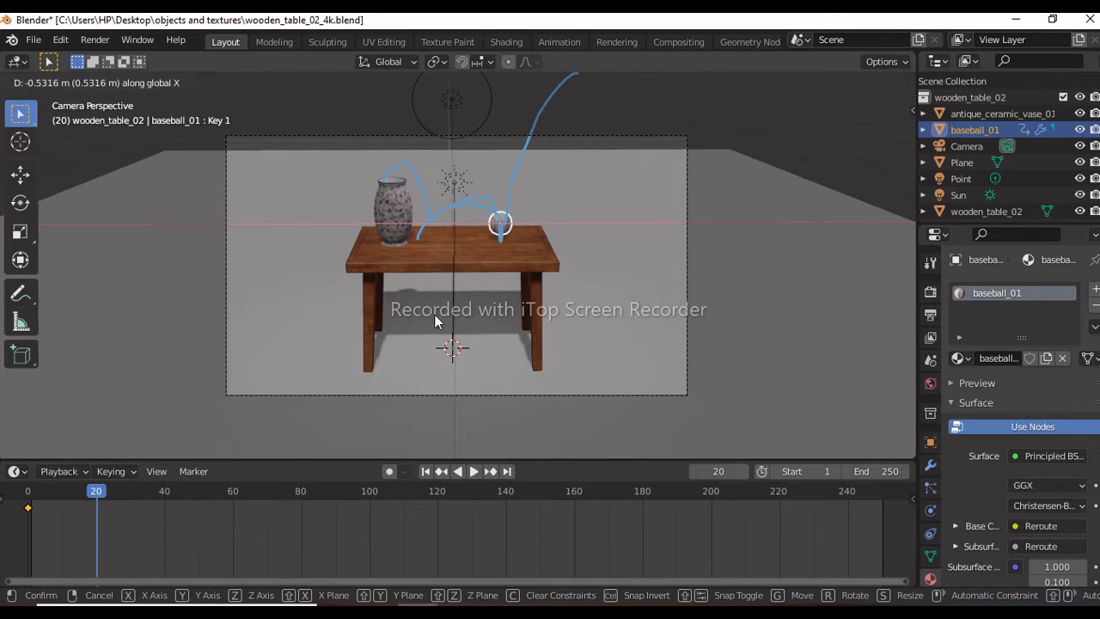
click(434, 321)
key(g)
key(z)
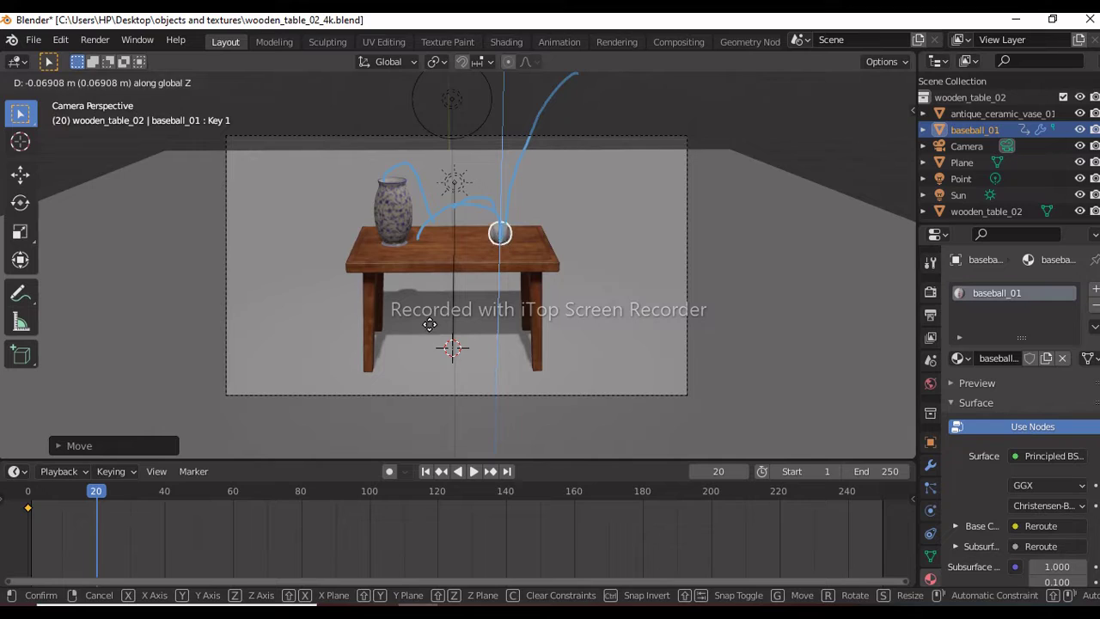
click(430, 324)
key(i)
click(433, 251)
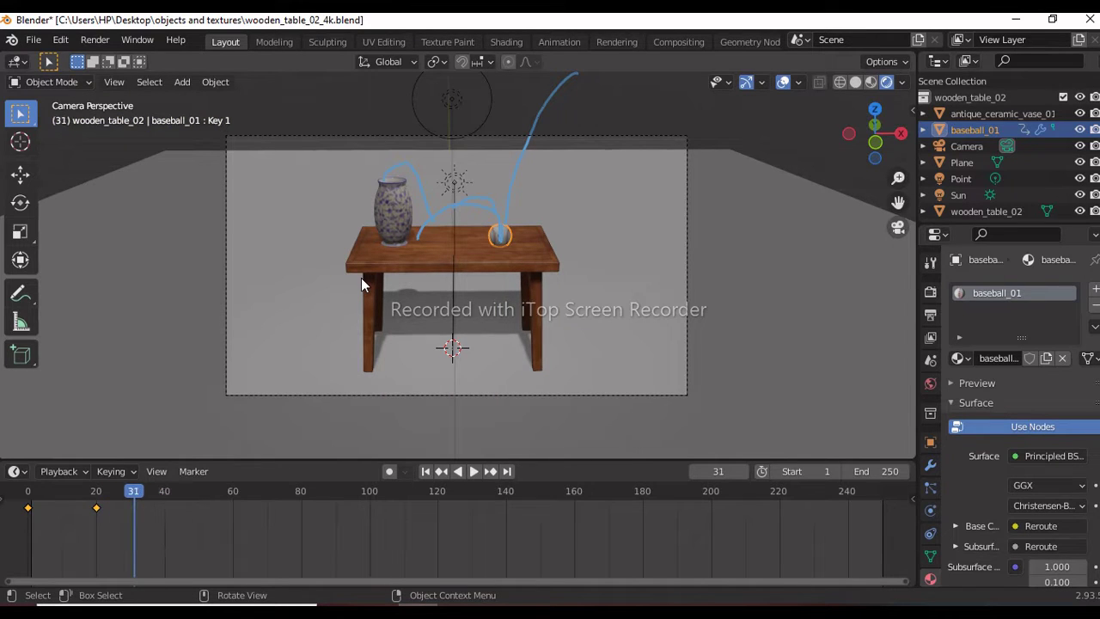
- At frame 30, raise the baseball above the middle of the table as the peak of the first bounce
key(g)
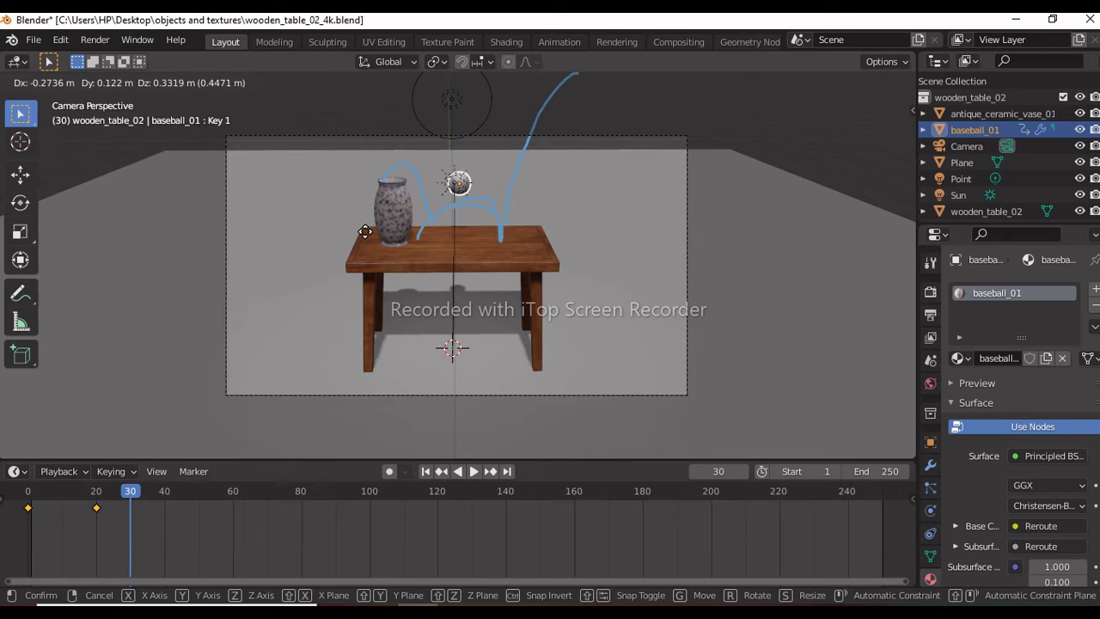
key(z)
click(348, 237)
key(g)
key(z)
click(305, 257)
key(g)
key(z)
click(307, 253)
- Adjust the baseball along X and insert a Location, Rotation & Scale keyframe at frame 30
key(g)
key(y)
key(x)
click(343, 255)
key(i)
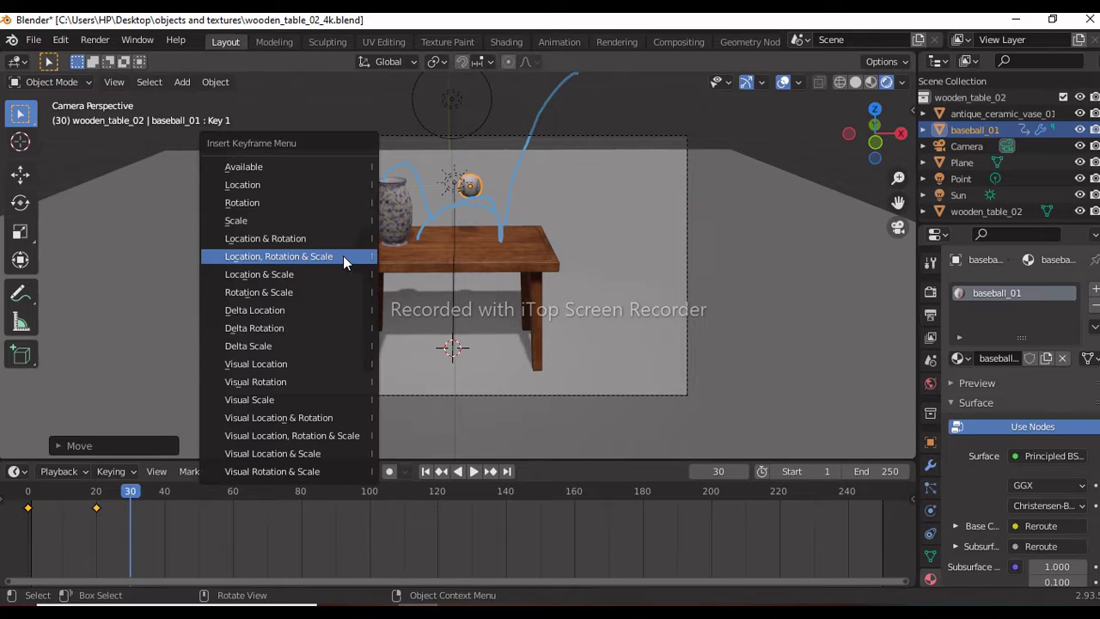
click(343, 256)
- At frame 40, lower the baseball back onto the tabletop and move it along X toward the vase
key(Right)
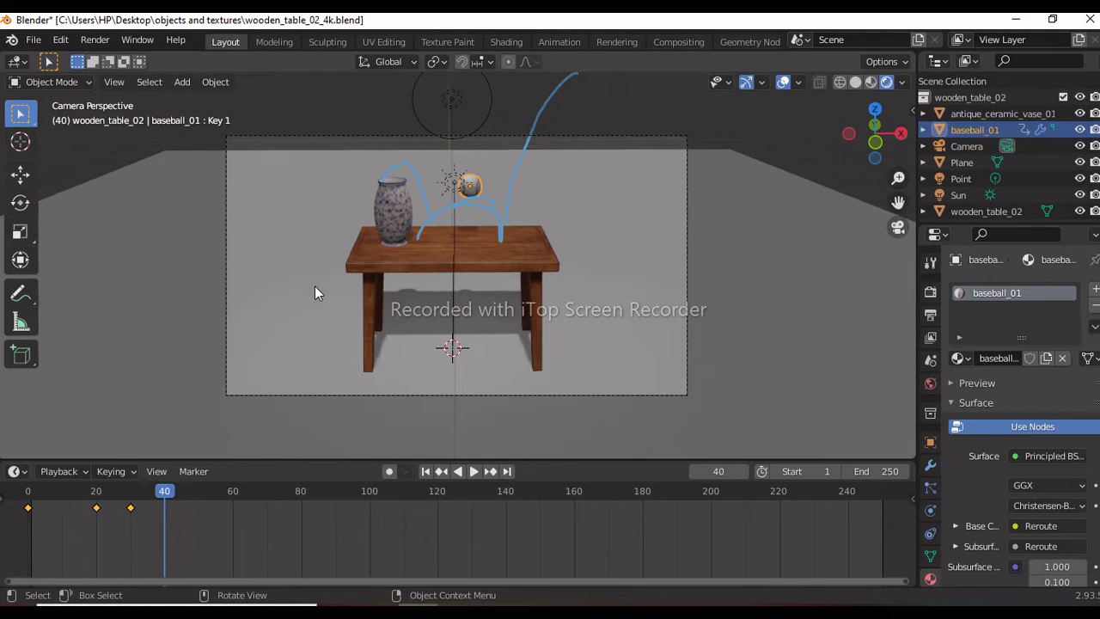
key(g)
key(z)
key(y)
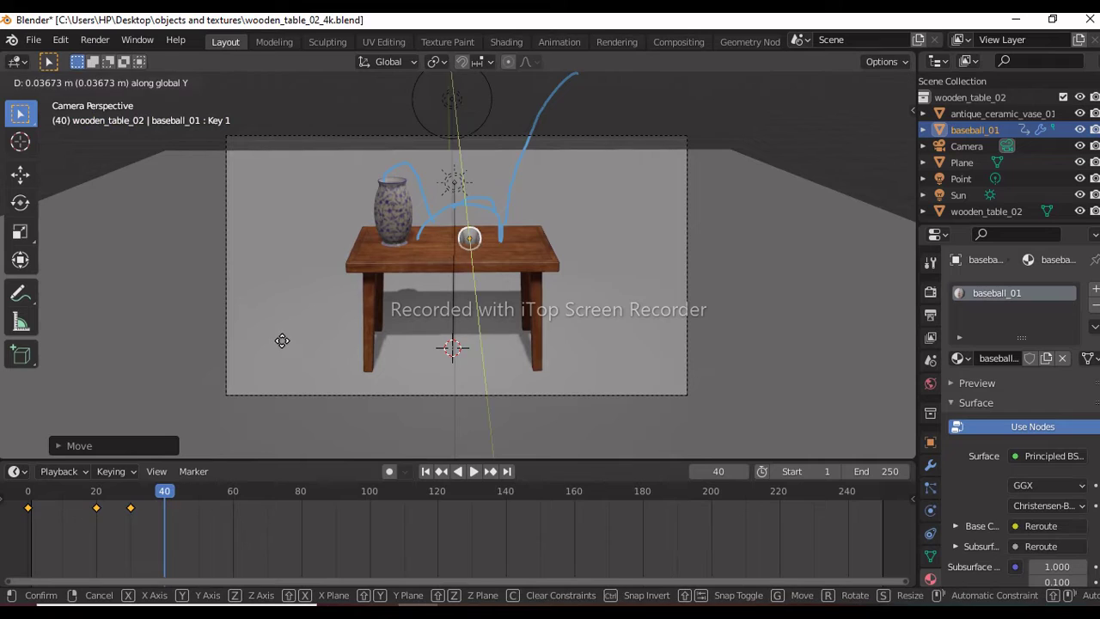
key(x)
click(277, 335)
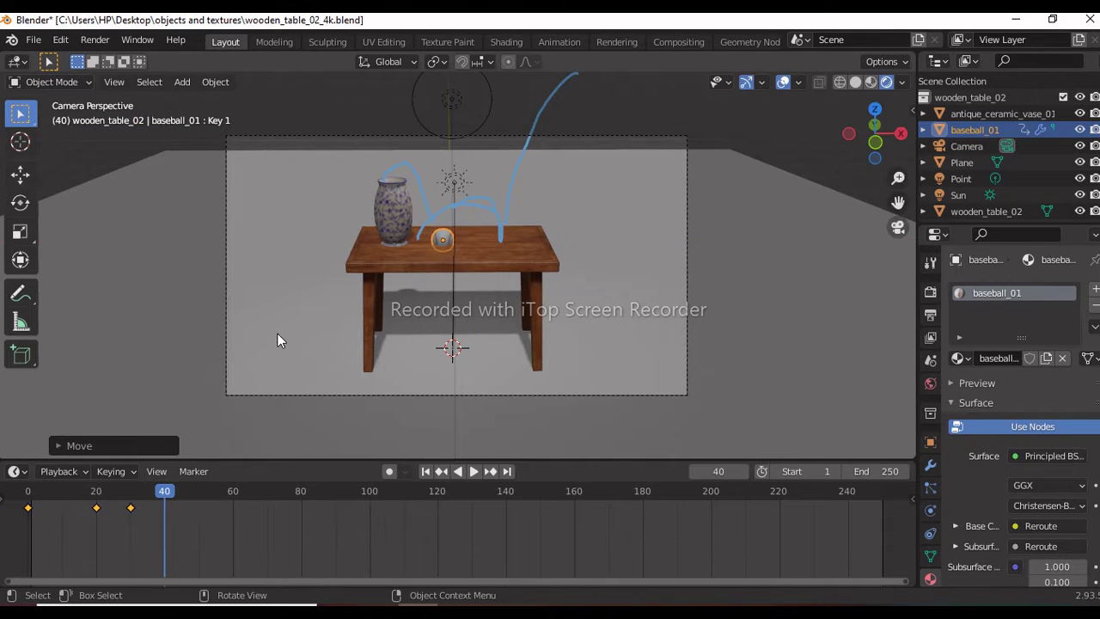
- Fine-tune the baseball along Z and about -0.02 m along X, and insert a Location, Rotation & Scale keyframe at frame 40
key(g)
key(z)
click(278, 331)
key(g)
key(x)
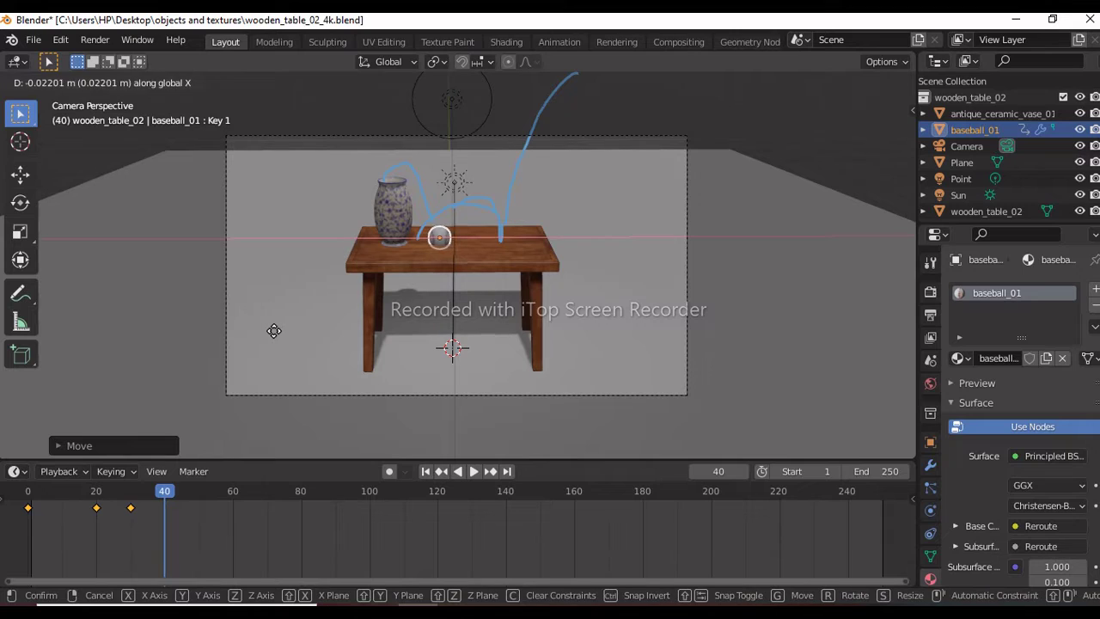
click(274, 331)
key(i)
click(274, 331)
- At frame 54, raise the baseball along Z to above the vase's height
key(Right)
key(Right)
key(Right)
key(Right)
key(Right)
key(Right)
key(Right)
key(Right)
key(Right)
key(Right)
key(Right)
key(Right)
key(Right)
key(Right)
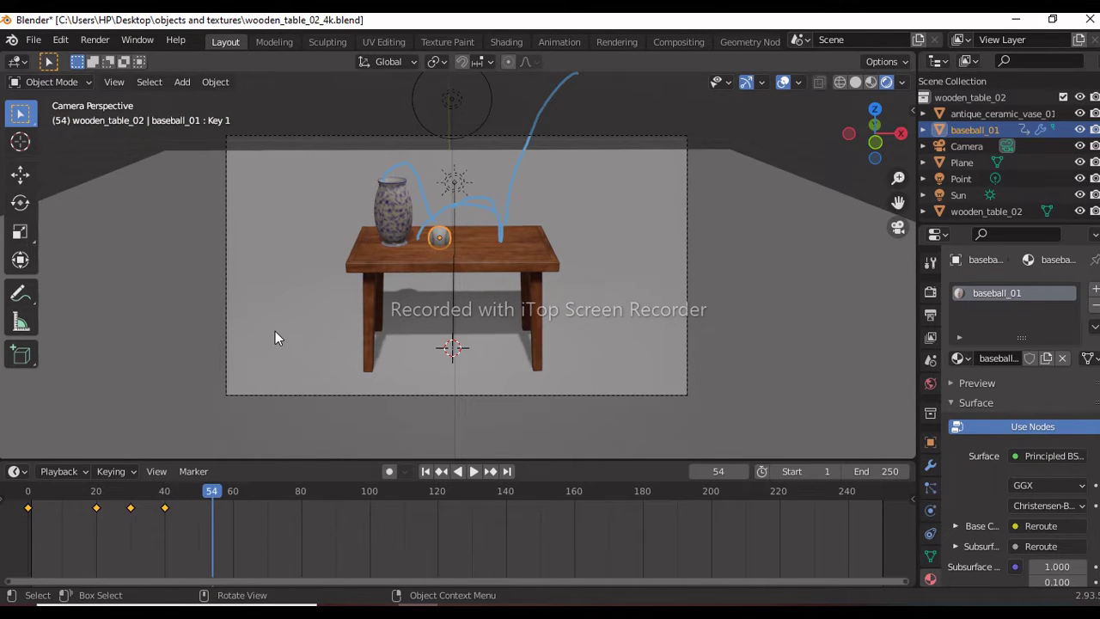
key(g)
key(z)
click(248, 248)
- Move the baseball along X until it is over the vase and insert a Location, Rotation & Scale keyframe at frame 54
key(g)
key(y)
key(x)
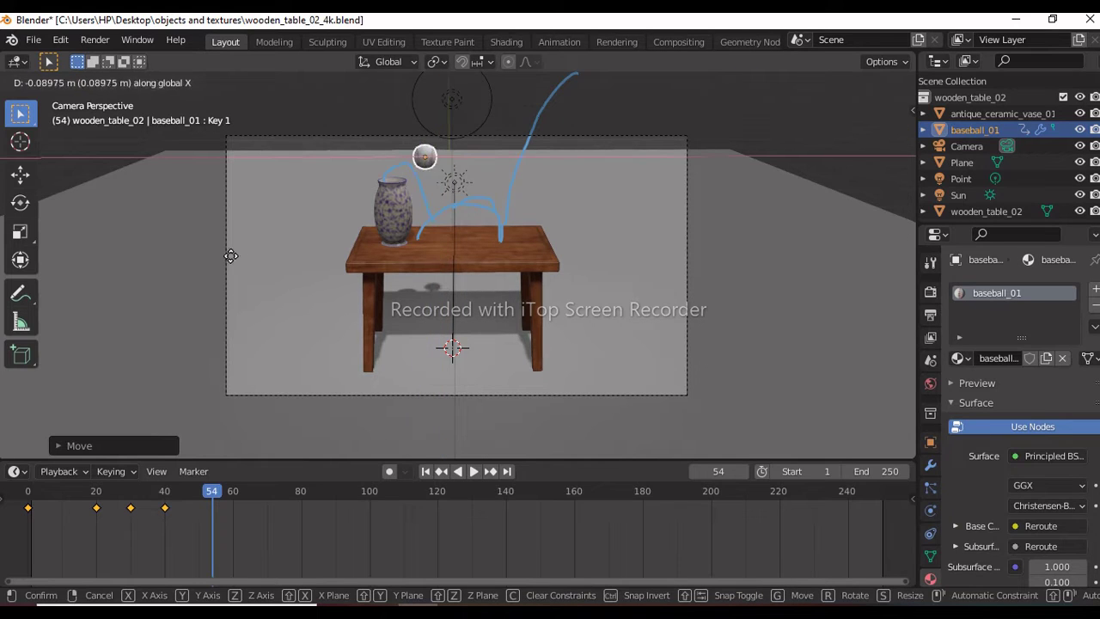
click(207, 275)
key(i)
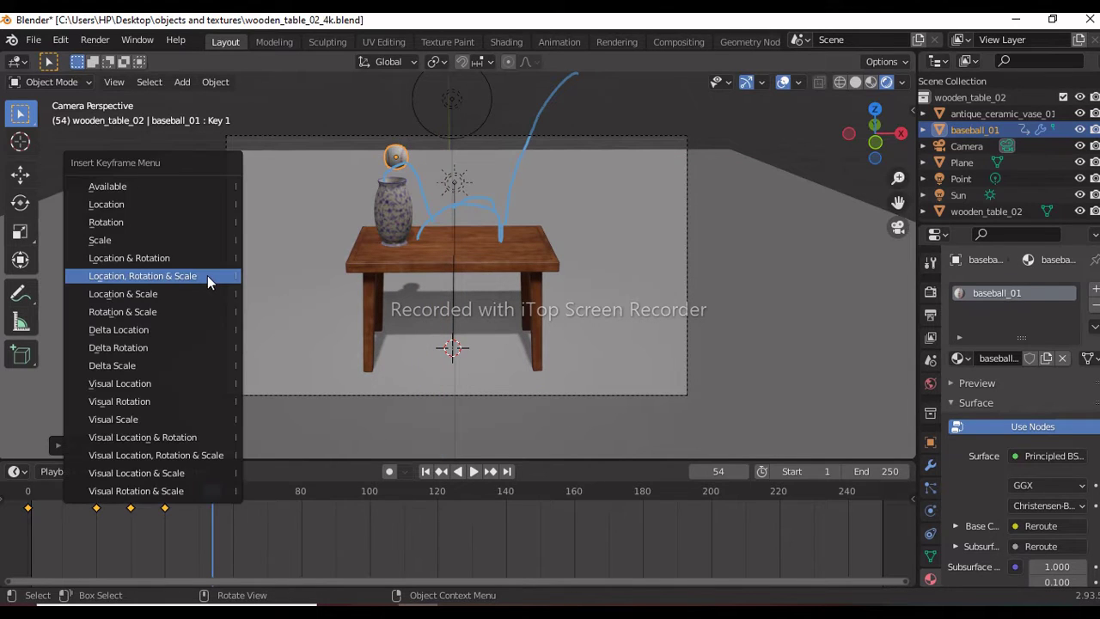
click(208, 275)
- At frame 58, lower the baseball along Z toward the vase's mouth and adjust it along Y
key(Right)
key(Right)
key(Right)
key(g)
key(z)
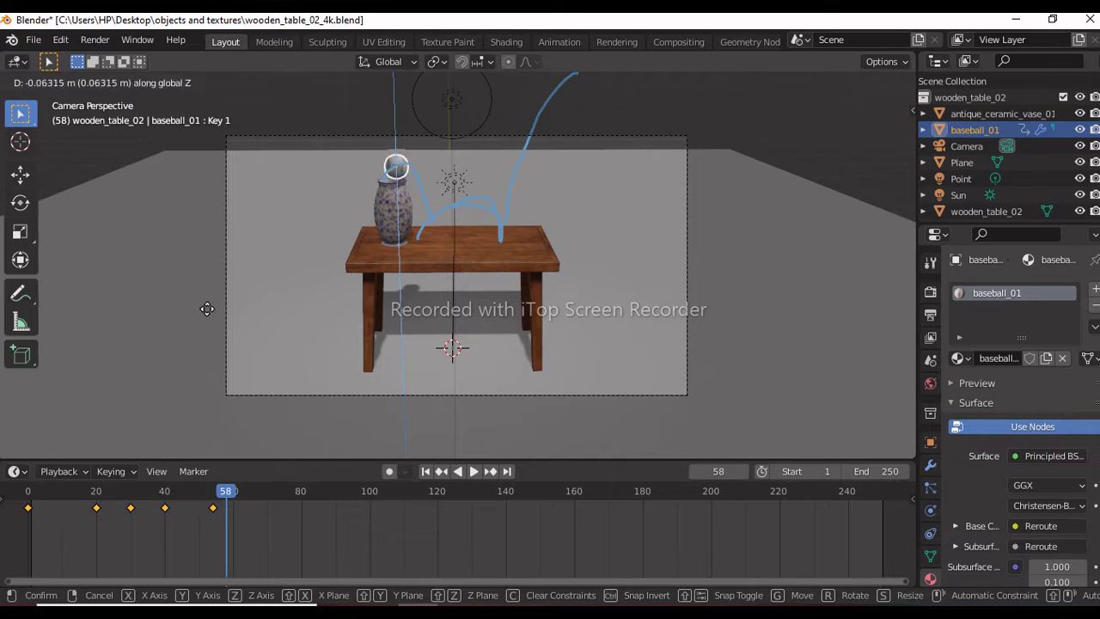
click(206, 312)
key(g)
key(y)
click(199, 321)
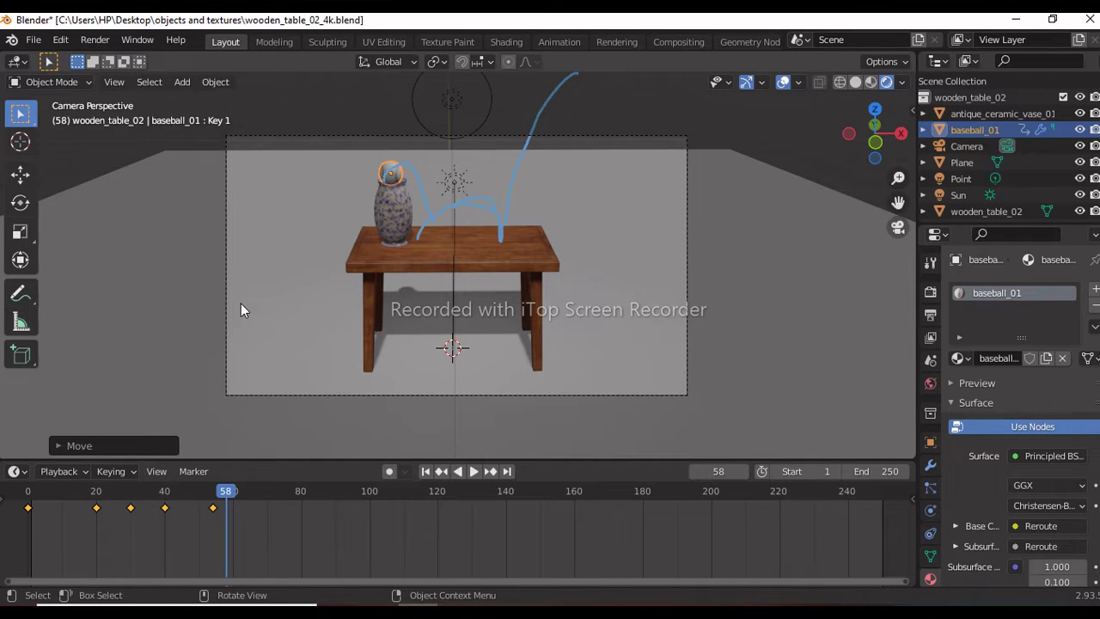
- Nudge the baseball slightly along negative X and insert a Location, Rotation & Scale keyframe at frame 58
key(g)
key(x)
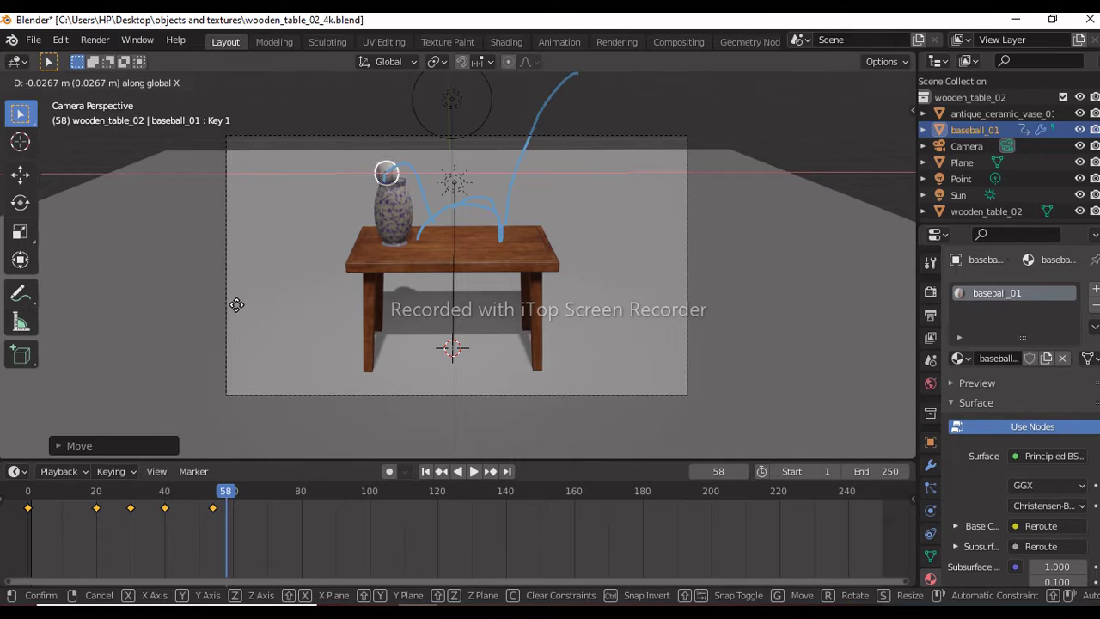
click(238, 303)
key(i)
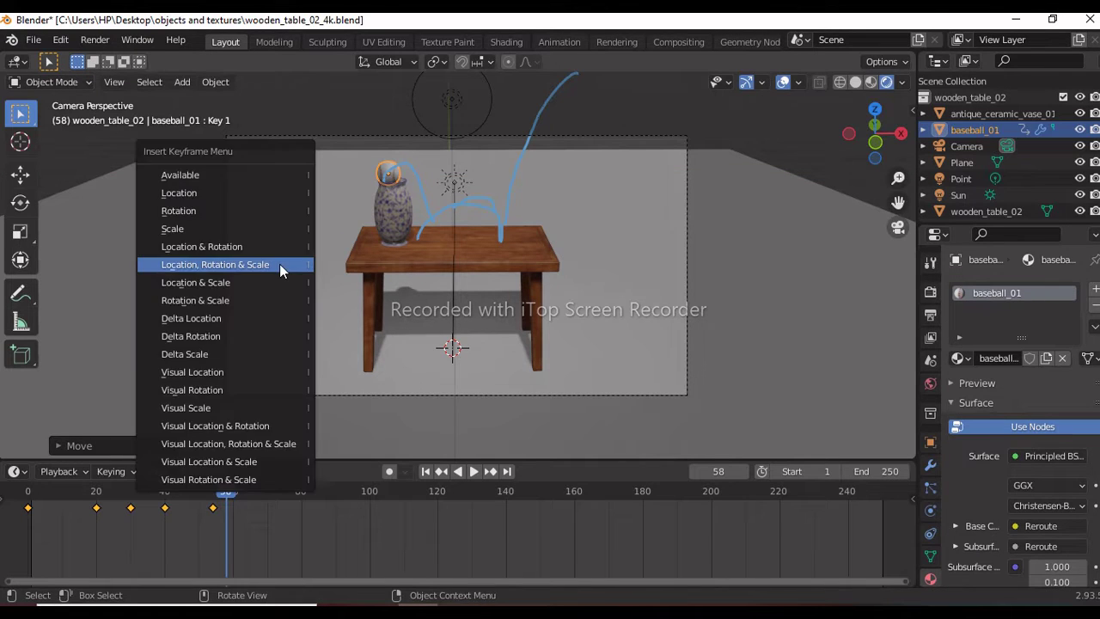
click(281, 266)
- Move the baseball about 0.06 m along X, lower it into the vase's mouth, and replace the keyframe at frame 58
key(g)
key(x)
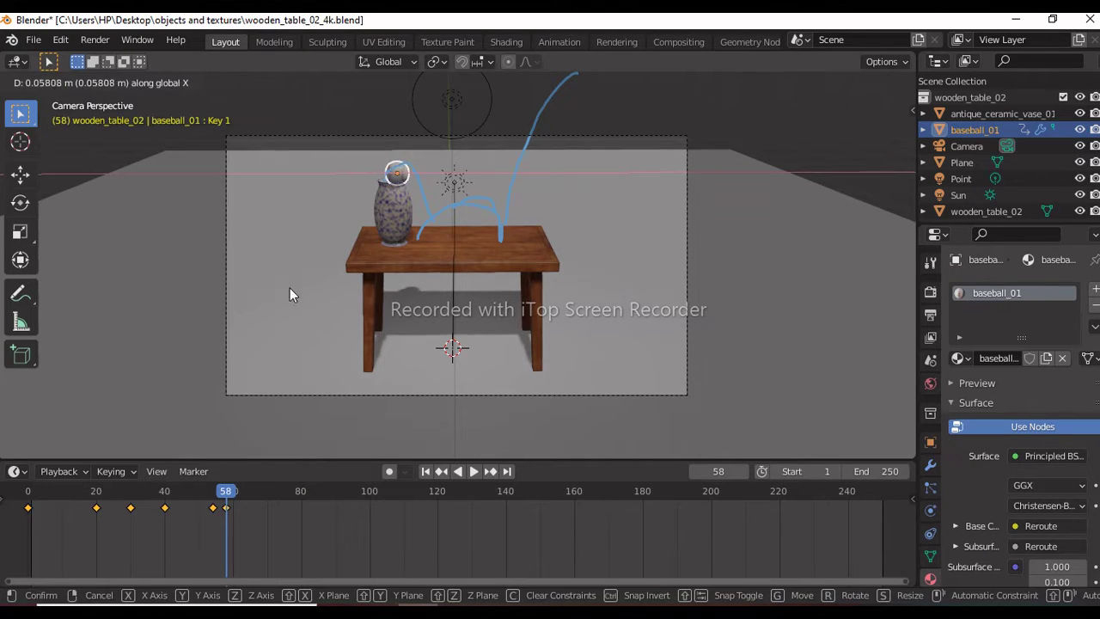
click(290, 289)
key(g)
key(z)
click(290, 289)
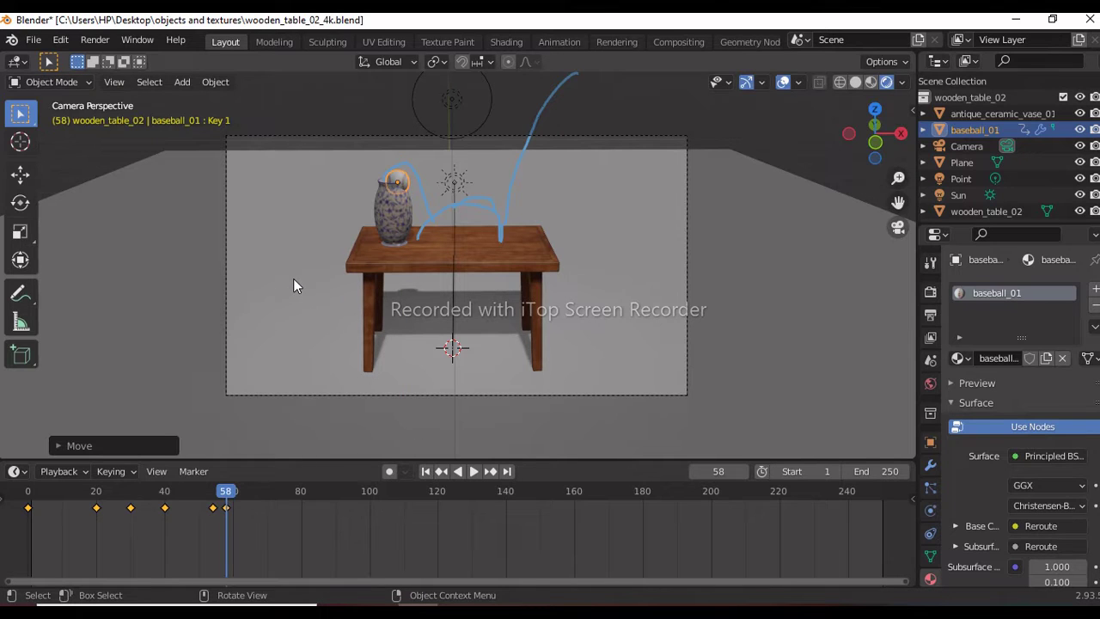
key(i)
click(293, 279)
- Lower the baseball about 0.34 m along Z to the vase's base, with it visible and selected
key(g)
key(z)
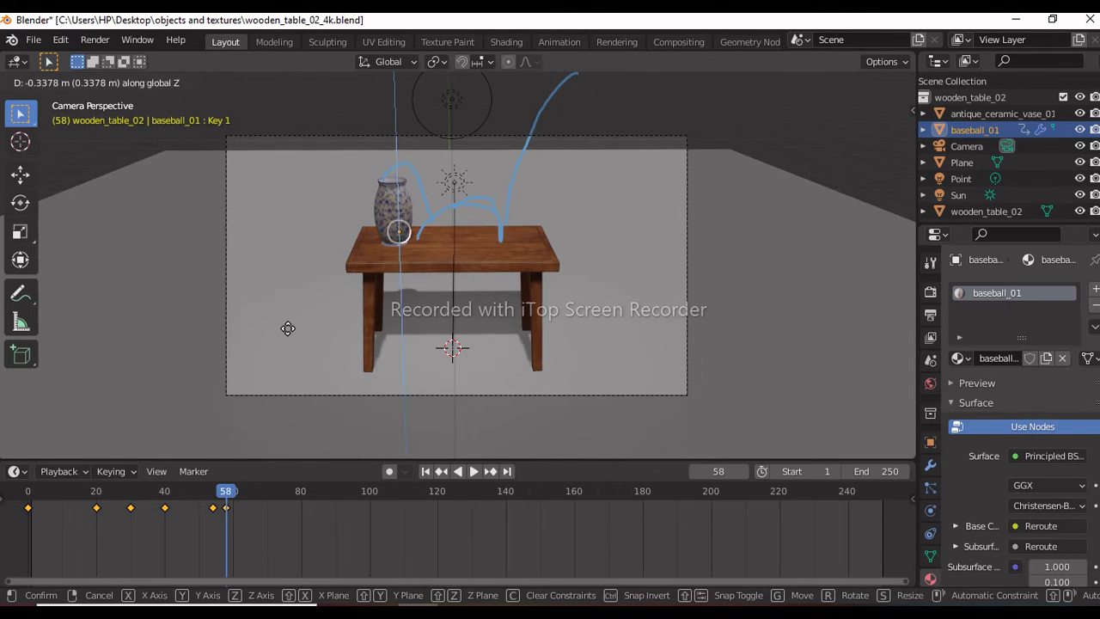
click(288, 330)
key(h)
key(alt+h)
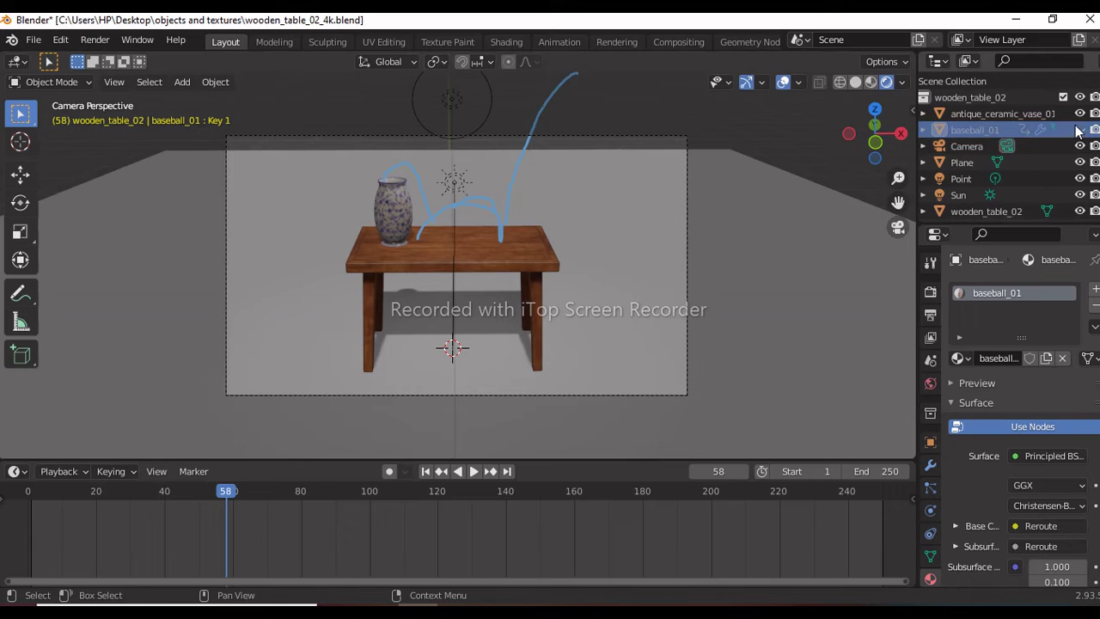
click(992, 129)
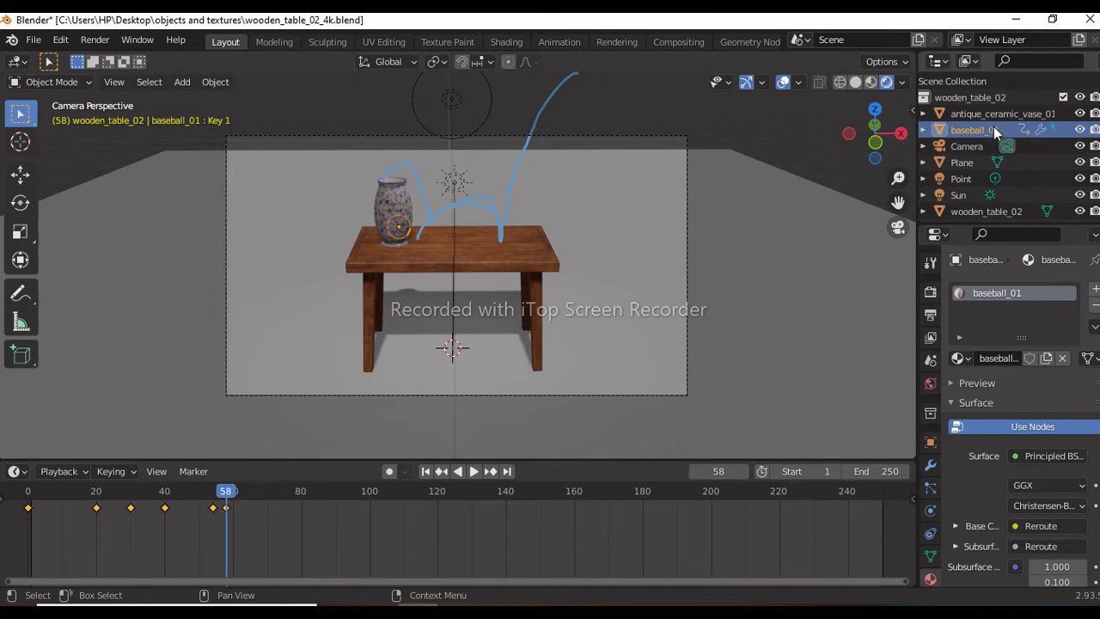
- Adjust the baseball along X inside the vase and insert a Location, Rotation & Scale keyframe at frame 58
key(g)
key(x)
click(403, 355)
key(i)
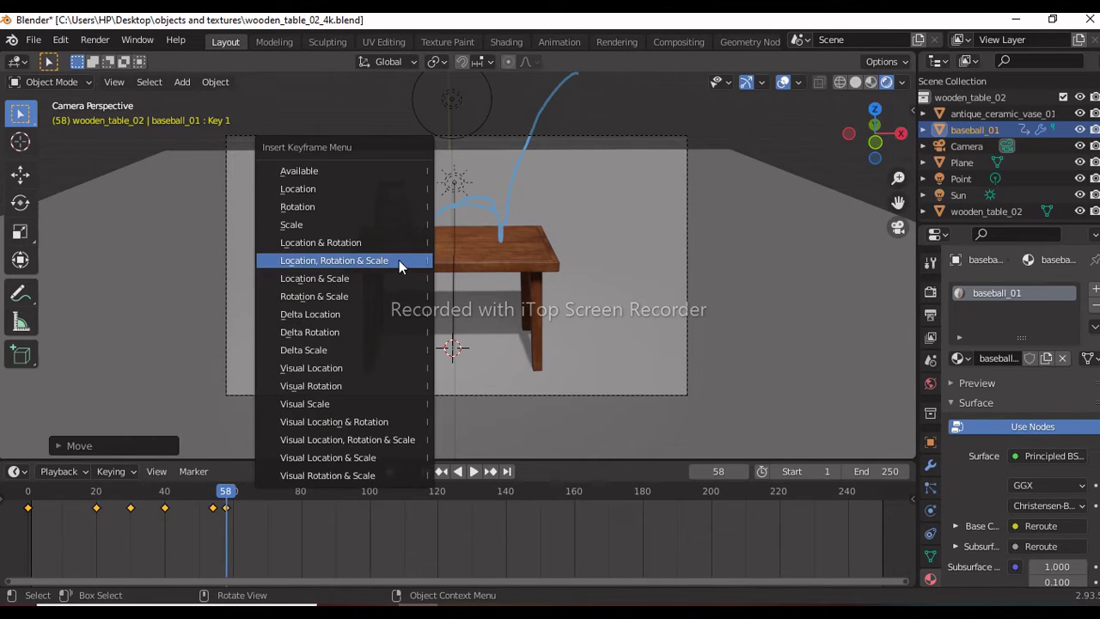
click(399, 262)
- Step back from frame 58 and jump between the keyframes at 40 and 54 to examine the second bounce
key(Left)
key(Left)
key(Left)
key(Left)
key(Left)
key(Left)
key(Down)
key(Up)
key(Down)
- At frame 47, shift the baseball along X and insert a Location, Rotation & Scale keyframe
key(Right)
key(Right)
key(Right)
key(Right)
key(Right)
key(Right)
key(Right)
key(g)
key(x)
click(307, 311)
key(i)
click(307, 312)
- Step back and forth through frames 47 to 58 to examine how the baseball drops into the vase
key(Right)
key(Right)
key(Right)
key(Right)
key(Right)
key(Right)
key(Right)
key(Right)
key(Left)
key(Right)
key(Right)
key(Right)
key(Right)
key(Left)
key(Left)
key(Left)
key(Left)
key(Right)
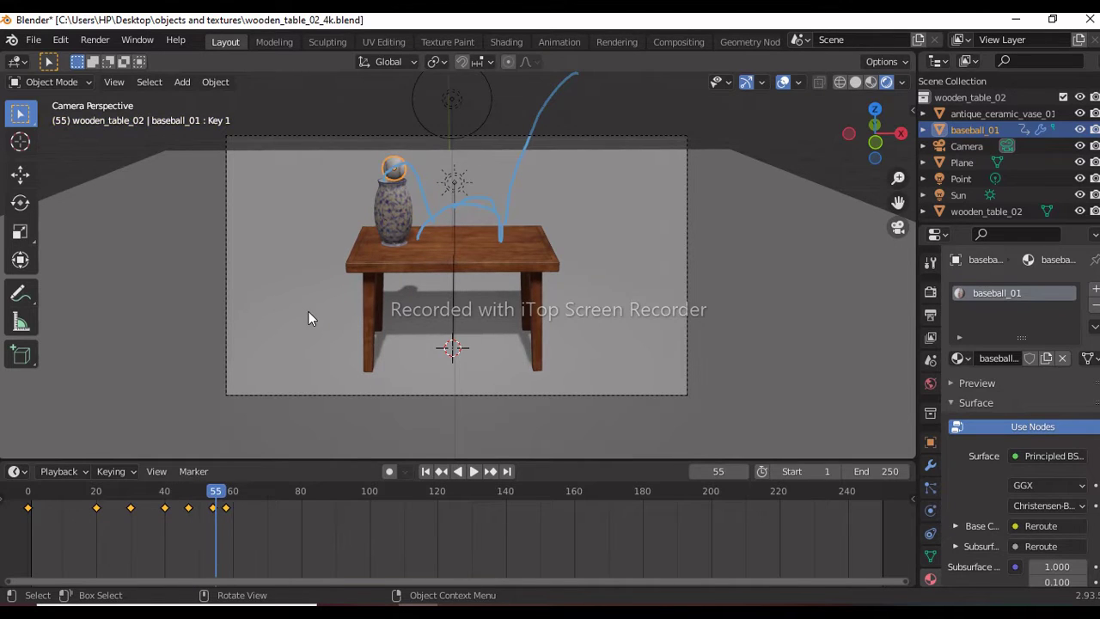
- At frame 55, lower the baseball to the vase's mouth, move it about -0.05 m along X, and insert a Location, Rotation & Scale keyframe
key(g)
key(z)
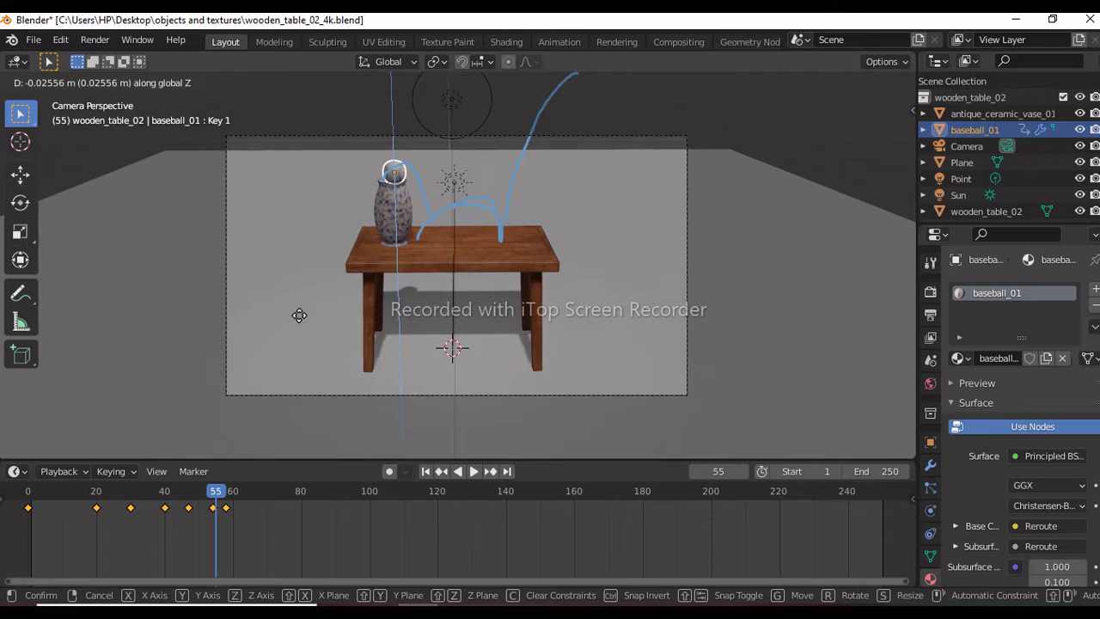
click(297, 324)
key(g)
key(z)
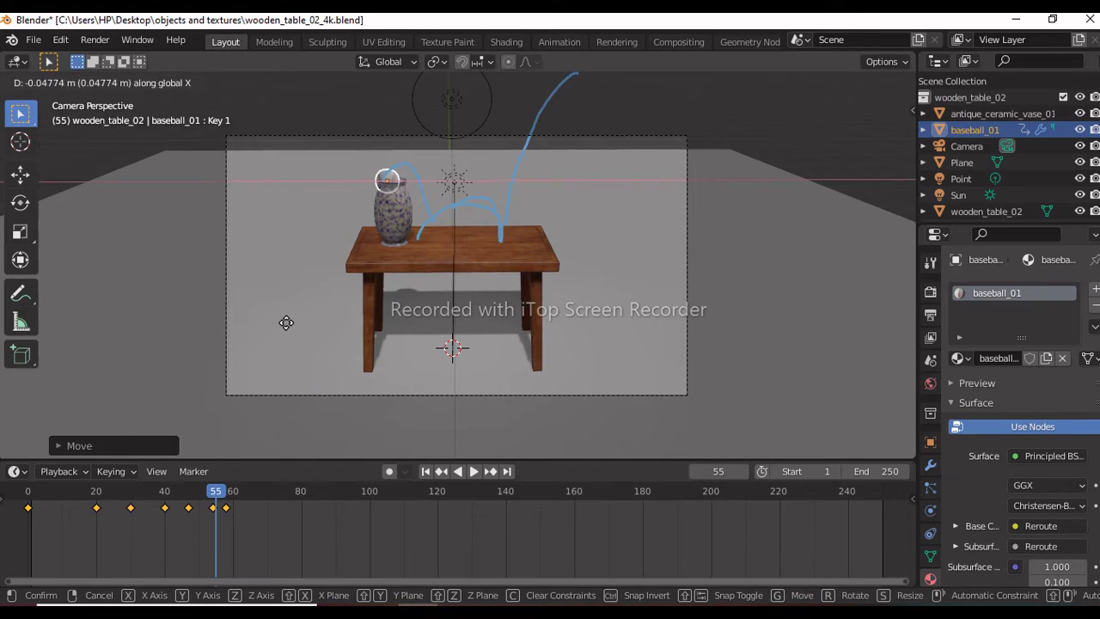
click(286, 322)
key(i)
click(286, 322)
key(Right)
key(Right)
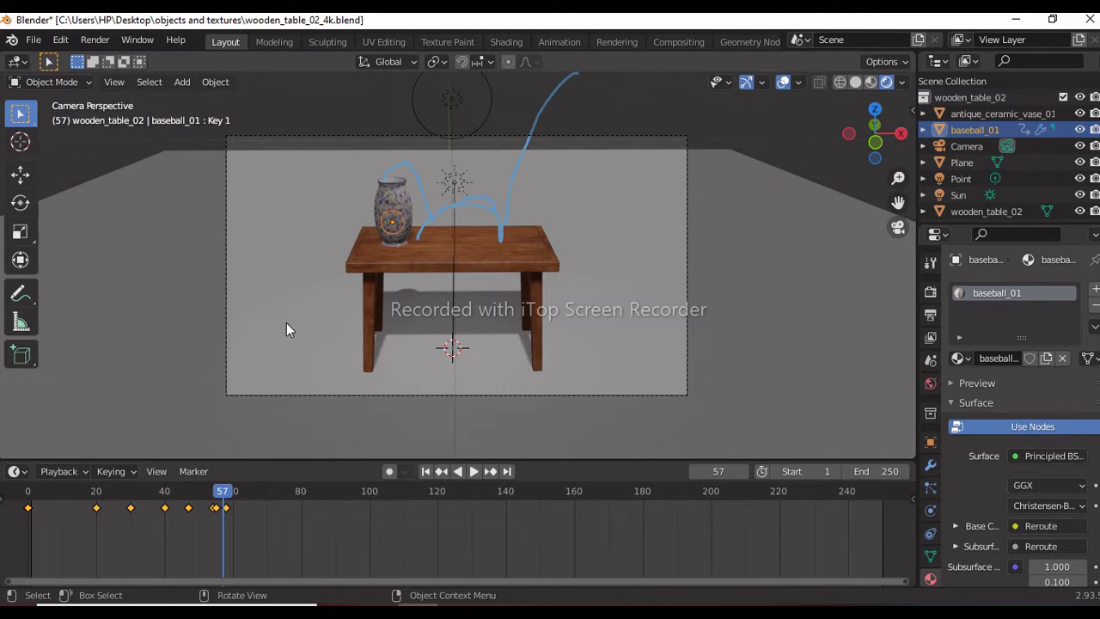
- At frame 57, raise the baseball to the vase's mouth, shift it along Y, fine-tune its height, and insert a keyframe
key(g)
key(z)
click(294, 279)
key(g)
key(y)
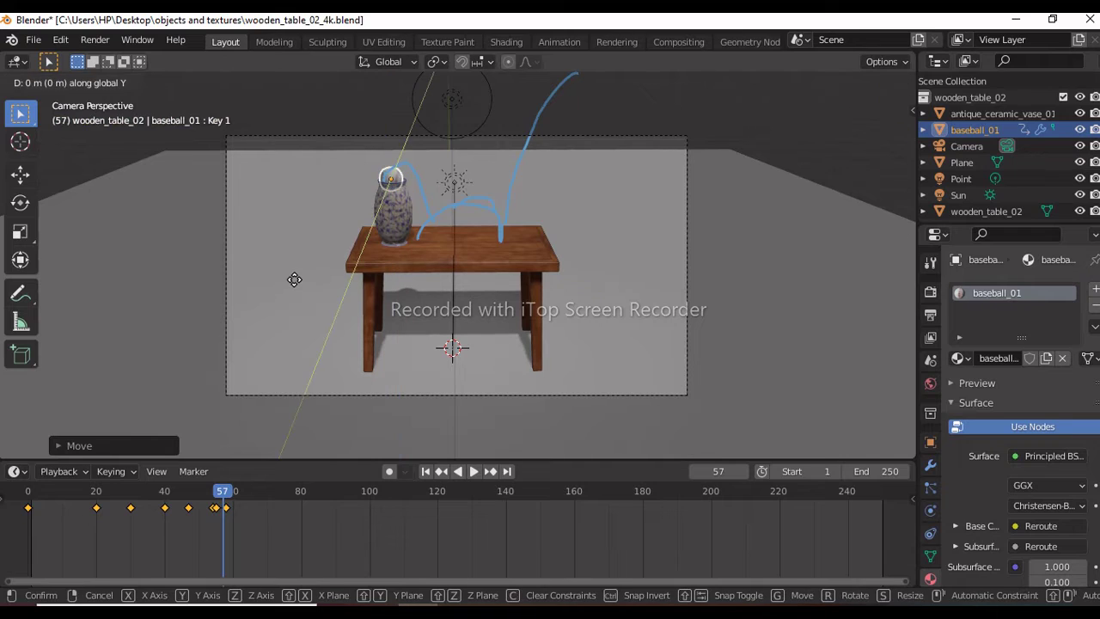
click(304, 279)
key(g)
key(z)
click(304, 285)
key(i)
click(304, 285)
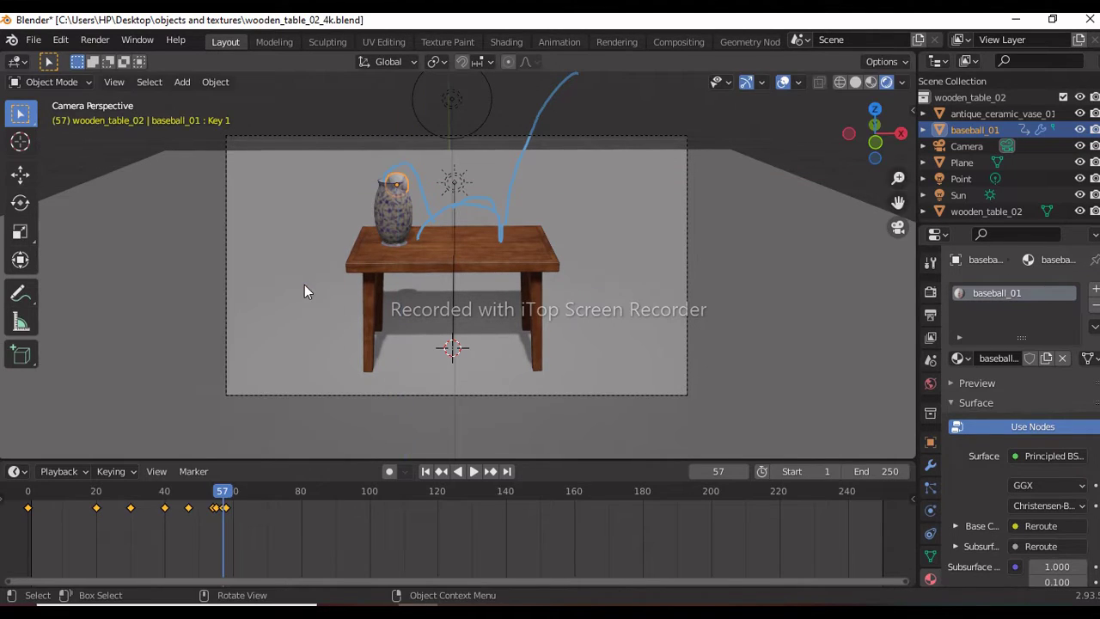
- Move the baseball's last keyframe from frame 58 to frame 60 and play back the animation
click(226, 510)
click(227, 499)
click(228, 510)
key(g)
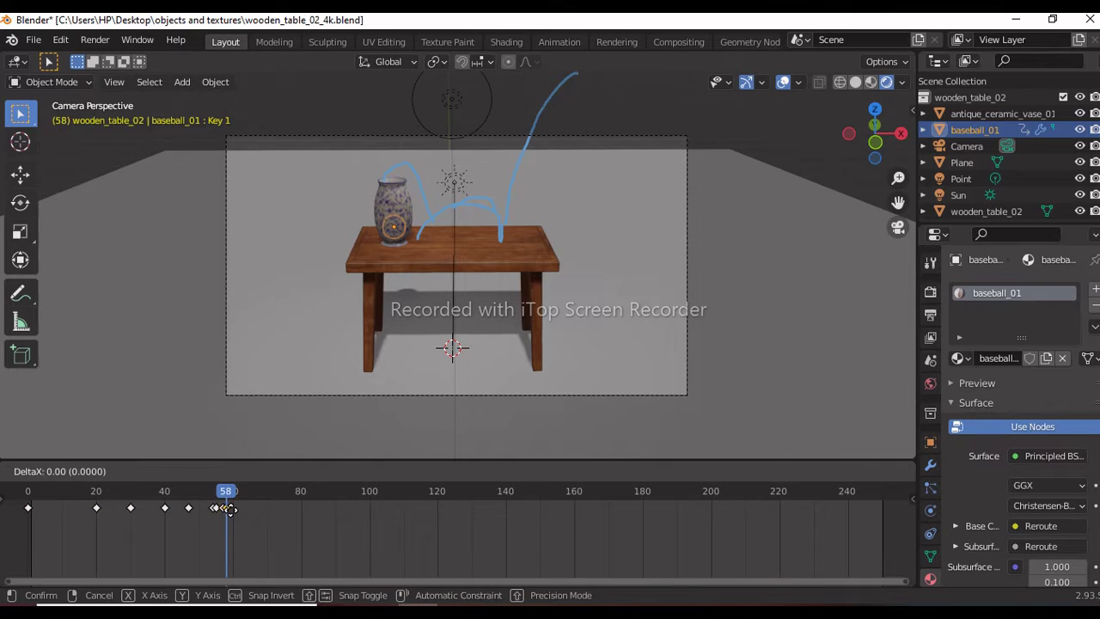
click(236, 511)
key(Down)
key(Down)
key(Down)
key(Down)
key(Down)
key(Down)
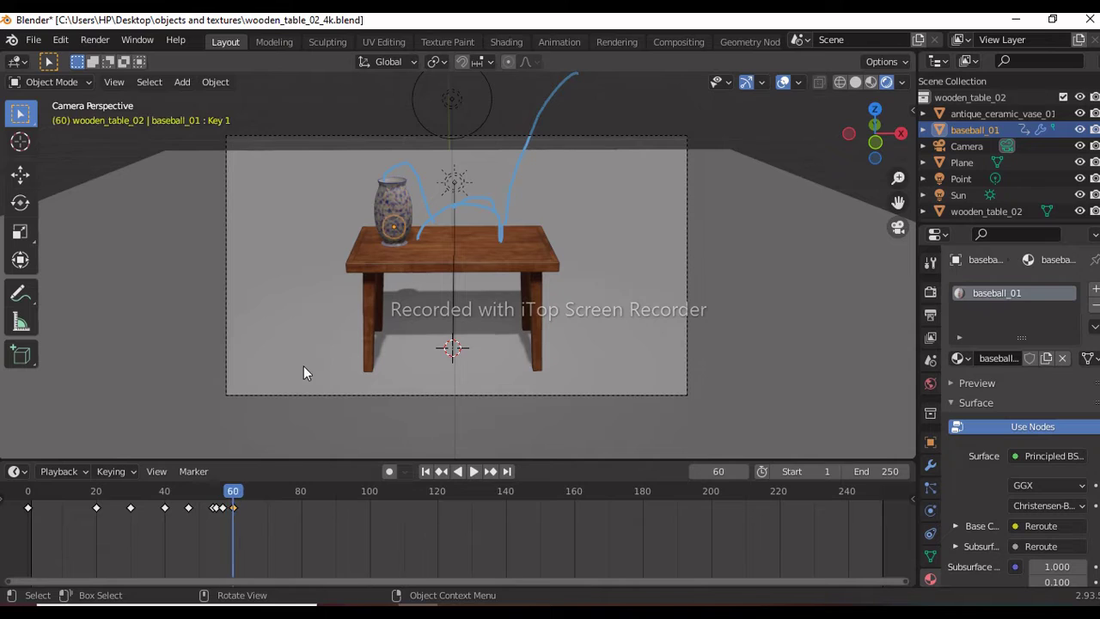
key(space)
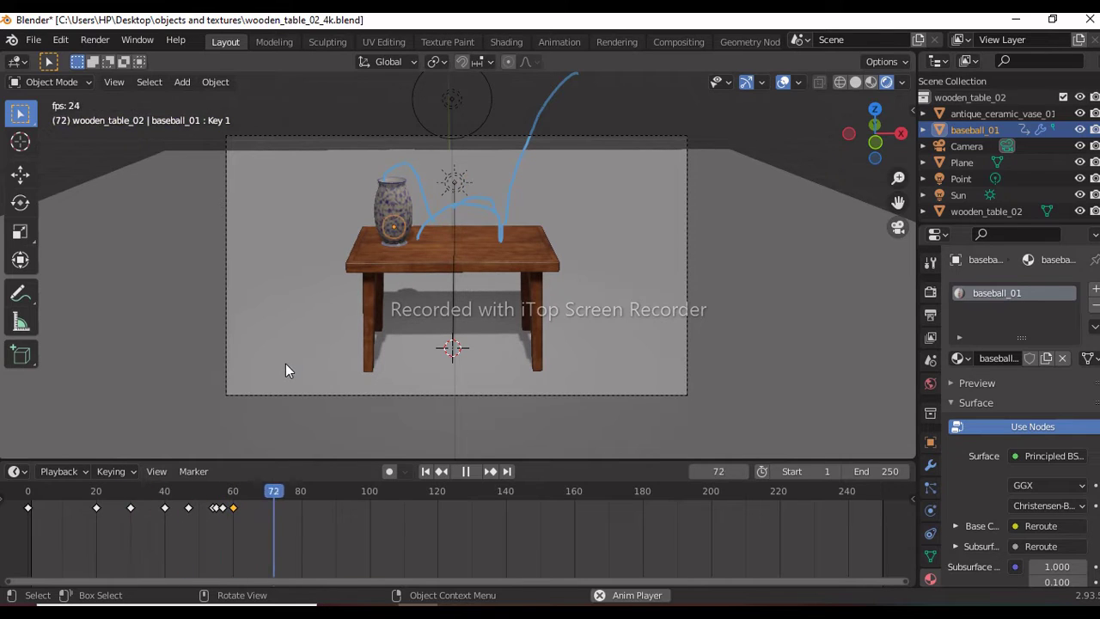
key(space)
- Retime the baseball's last three keyframes to frames 57, 60 and 63
drag(219, 511, 216, 521)
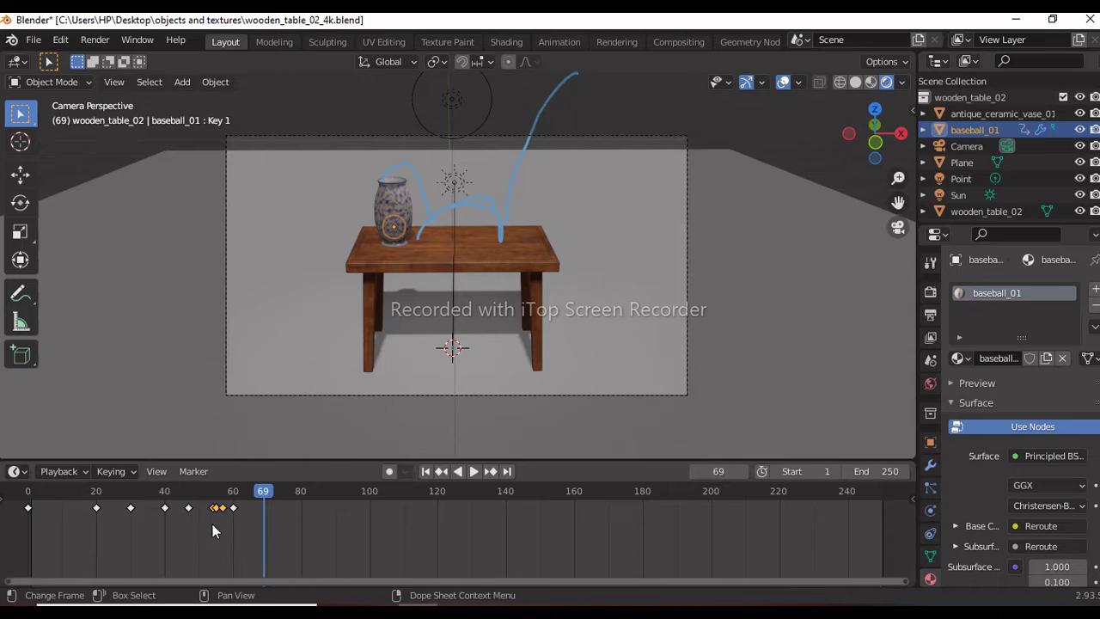
mouse_move(220, 515)
mouse_down()
mouse_move(222, 527)
mouse_move(226, 505)
mouse_move(212, 504)
mouse_up()
key(g)
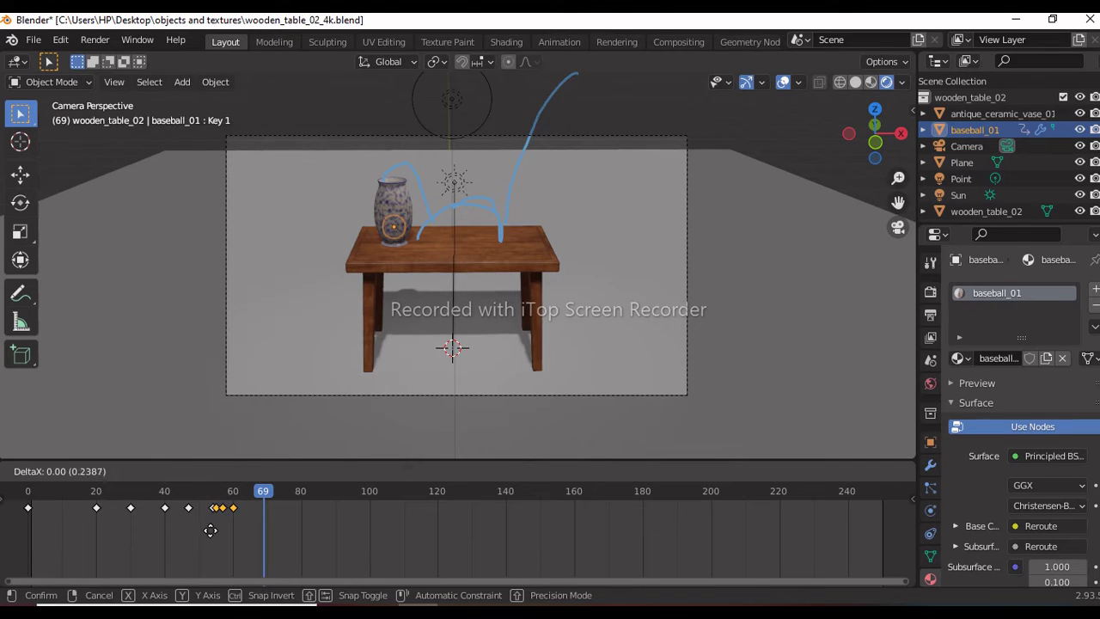
click(215, 531)
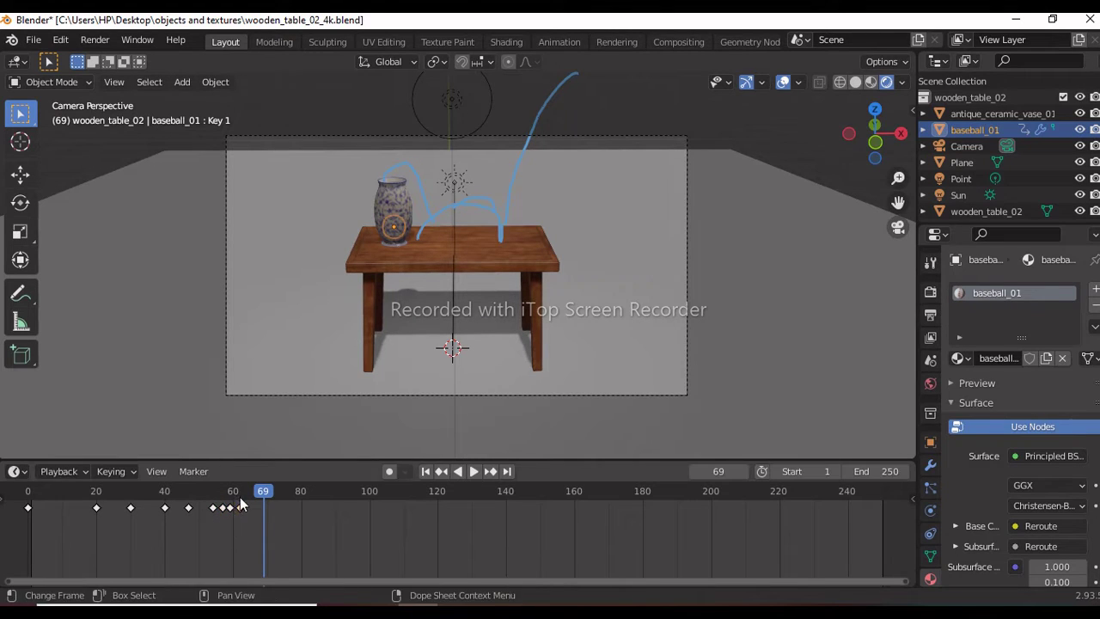
key(g)
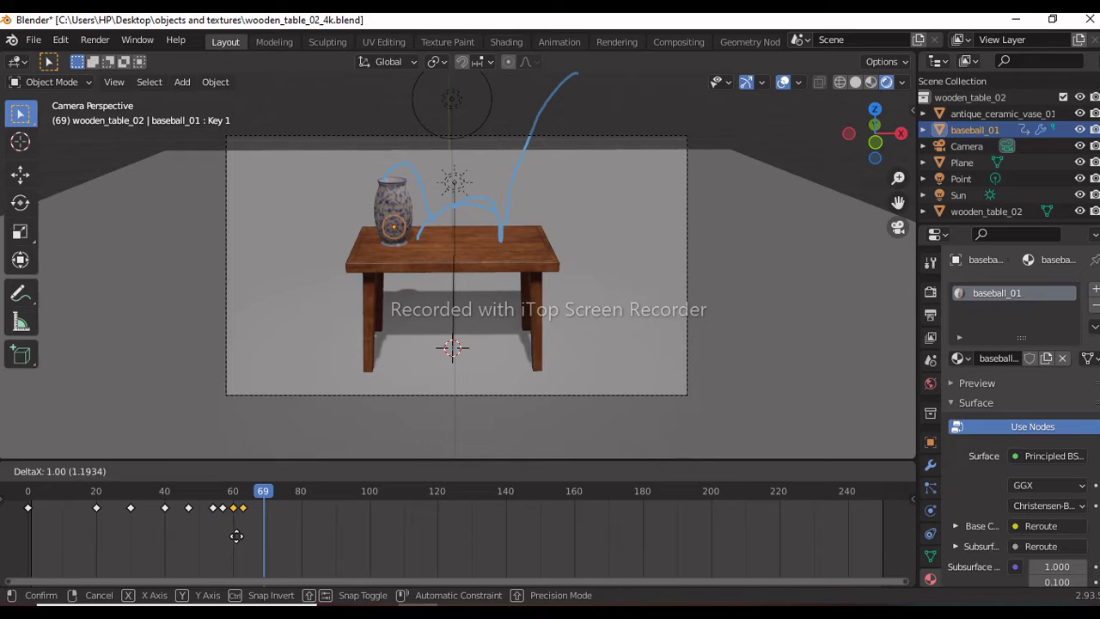
click(237, 536)
- Play back the retimed animation from around frame 40 and set the scene's end frame to 66
mouse_move(165, 491)
mouse_down()
mouse_move(278, 491)
mouse_move(168, 491)
mouse_up()
key(space)
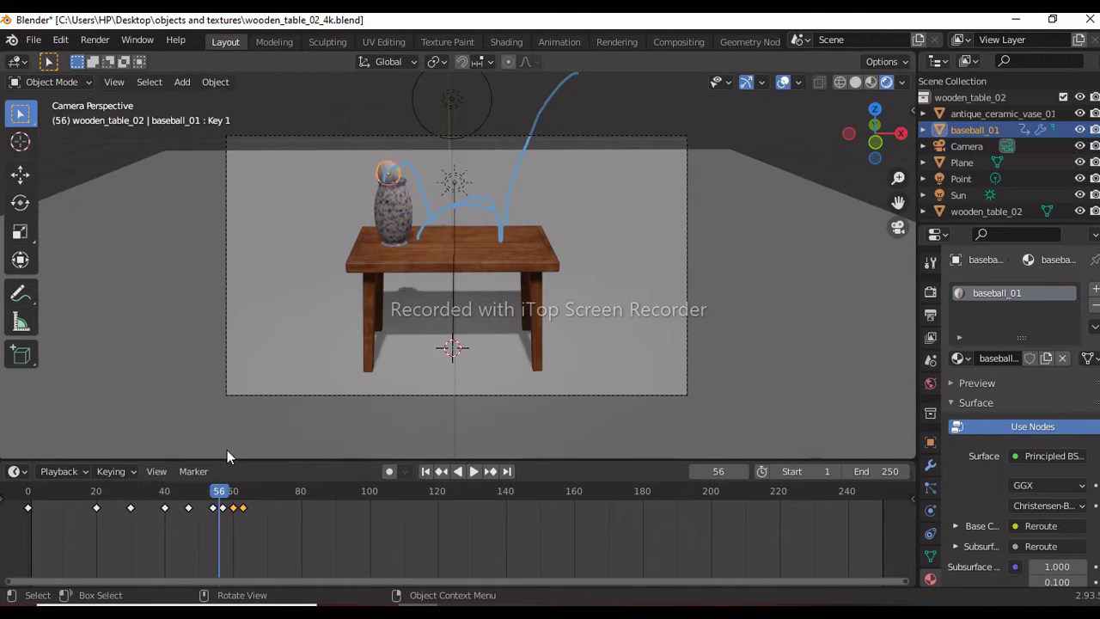
click(857, 471)
text(66)
key(Return)
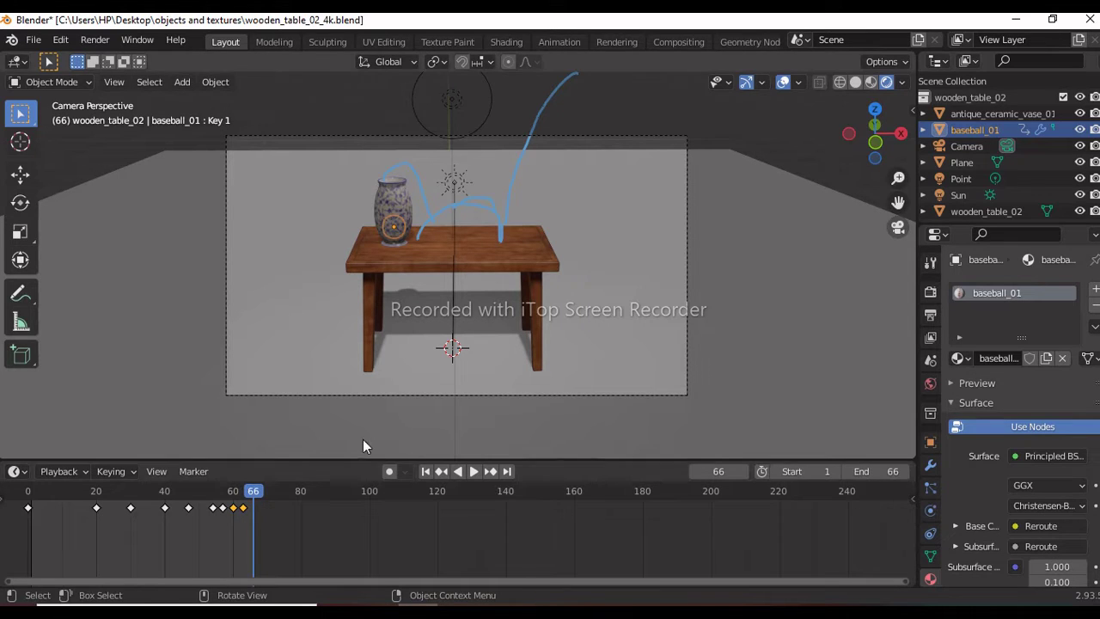
- At frame 21, squash the baseball along Z, widen it in X and Y, adjust its height on the table, and insert a keyframe
mouse_move(82, 497)
mouse_down()
mouse_move(36, 474)
mouse_move(93, 490)
mouse_up()
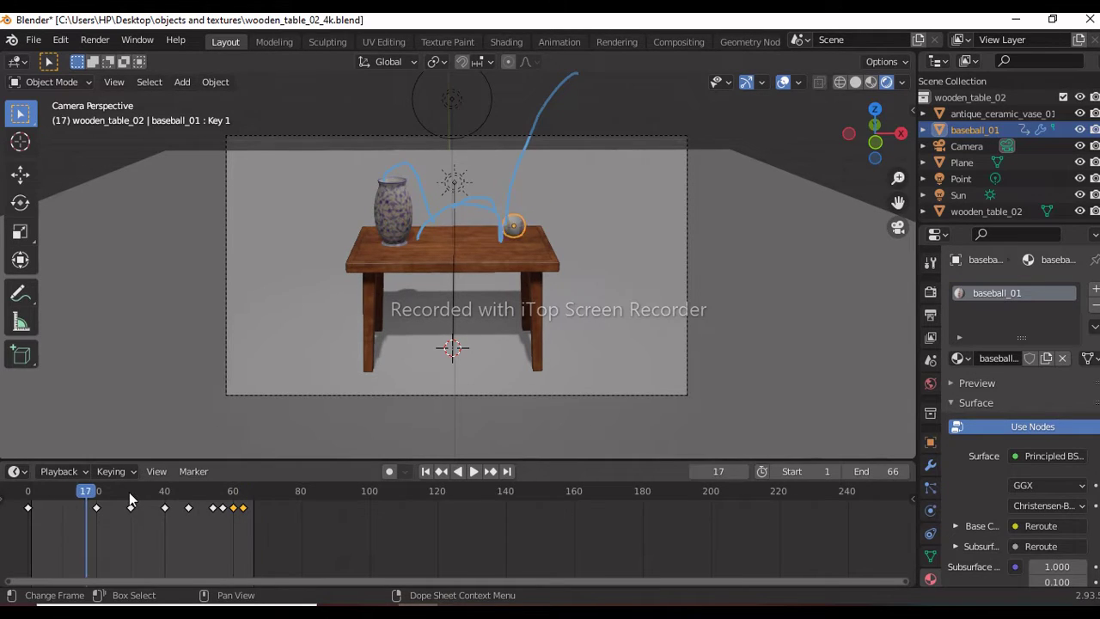
key(Right)
key(Left)
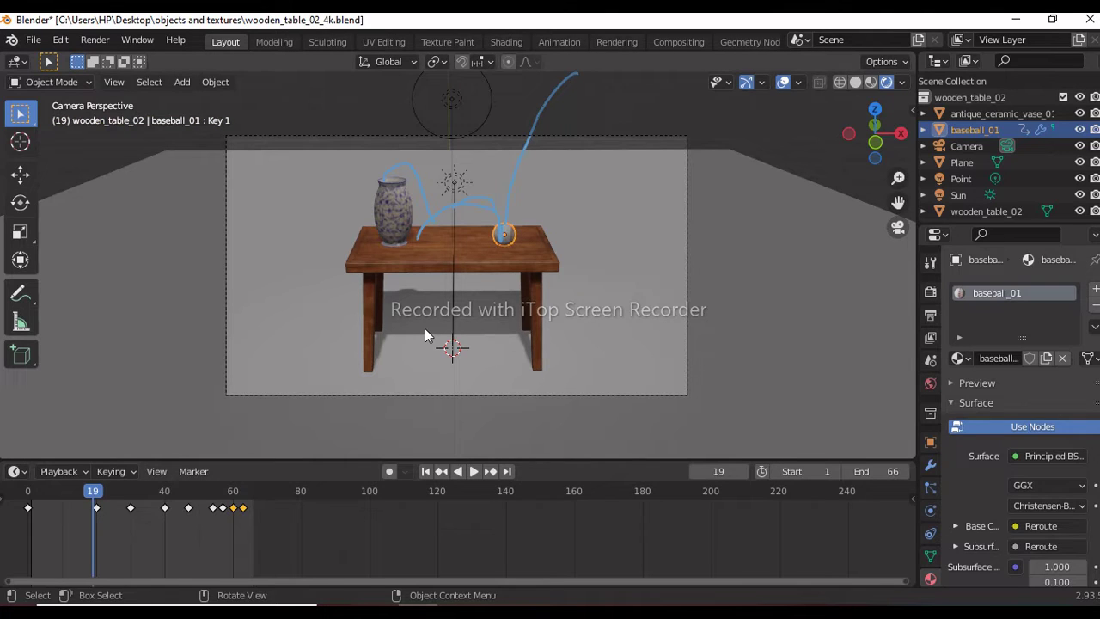
key(Right)
key(Right)
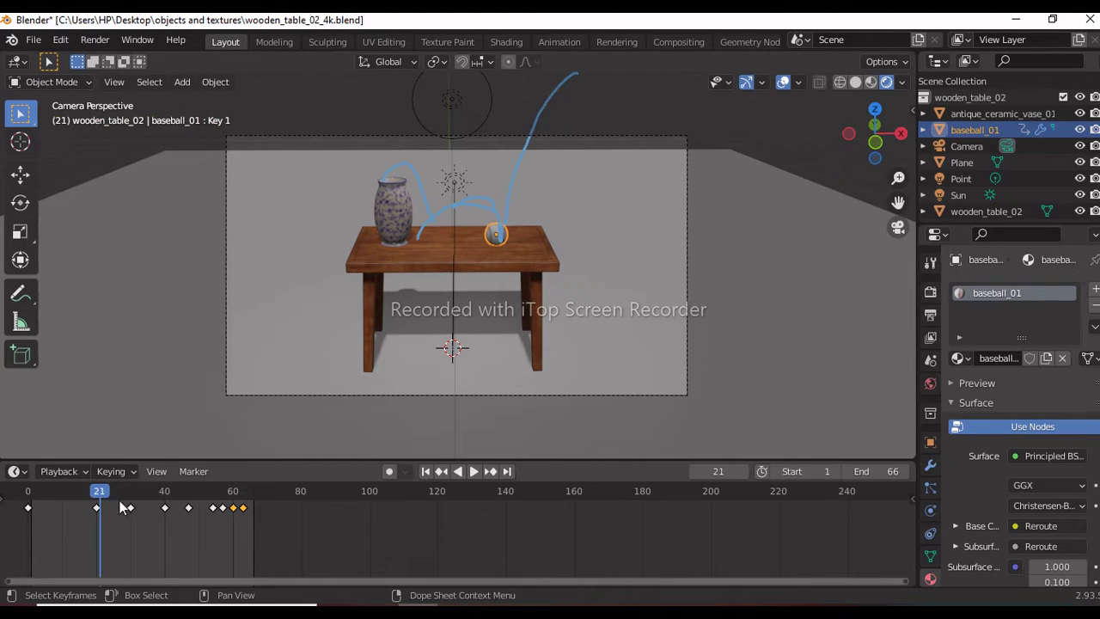
key(s)
key(z)
key(Return)
key(s)
key(shift+z)
key(Return)
key(g)
key(z)
key(Return)
key(i)
click(402, 318)
- Step through frames 21 to 41 to examine the baseball's shape between the first and second bounce
key(Left)
key(Right)
key(Right)
key(Right)
key(Right)
key(Right)
key(Right)
key(Right)
key(Right)
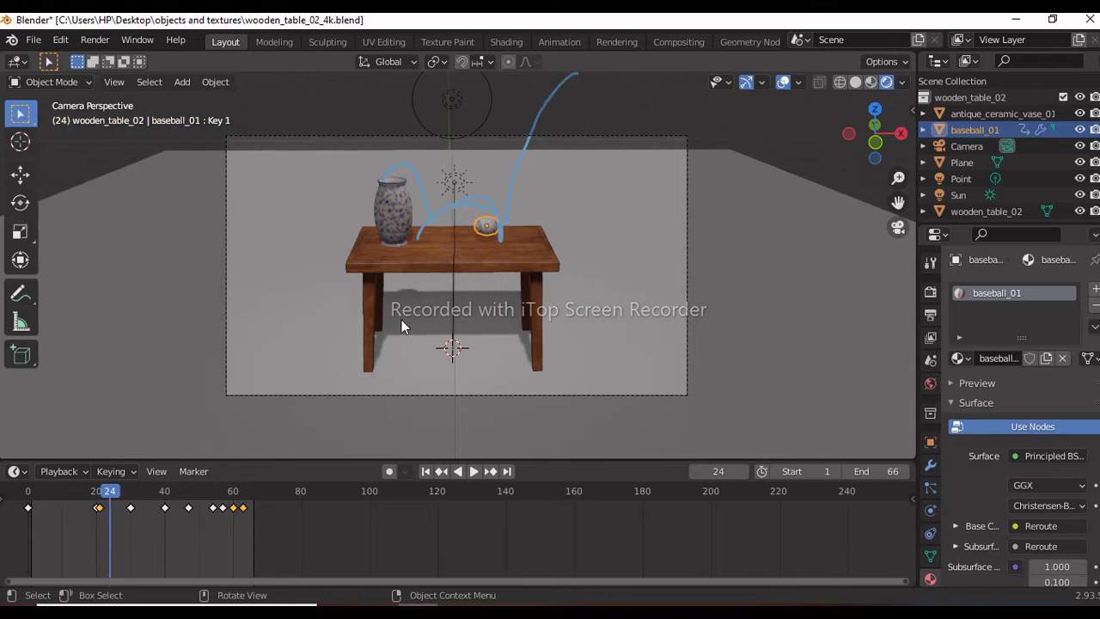
click(702, 342)
key(Right)
key(Right)
key(Right)
key(Left)
key(Right)
key(Right)
key(Right)
key(Right)
key(Right)
key(Right)
key(Right)
key(Right)
key(Right)
key(Right)
key(Right)
- At frame 41, squash the baseball along Z, scale it in X and Y only, and insert a Location, Rotation & Scale keyframe
key(s)
key(z)
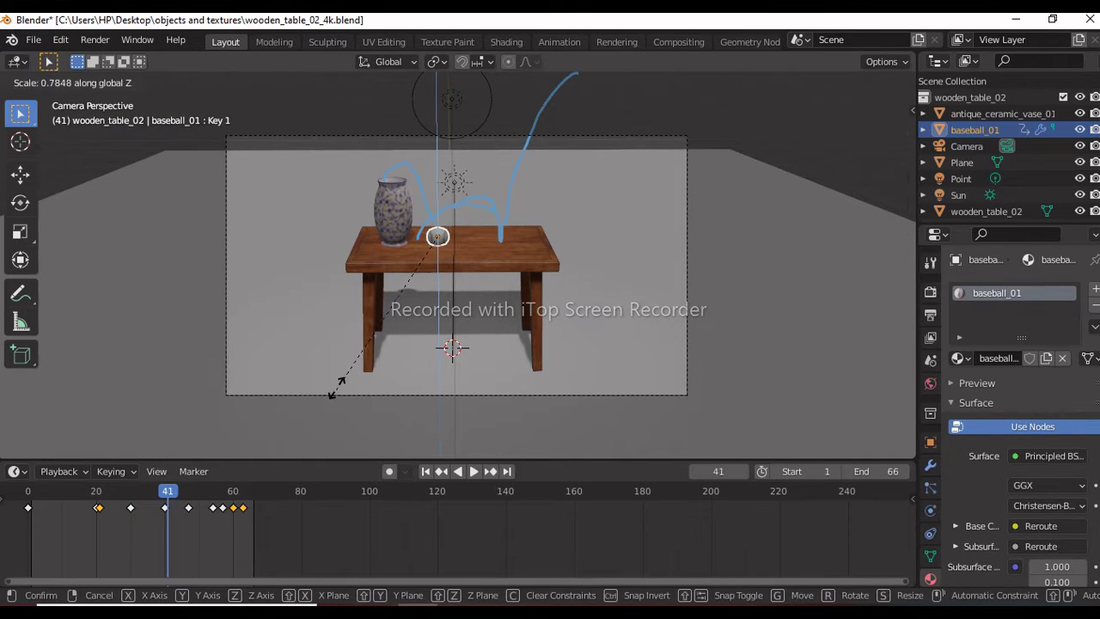
click(338, 378)
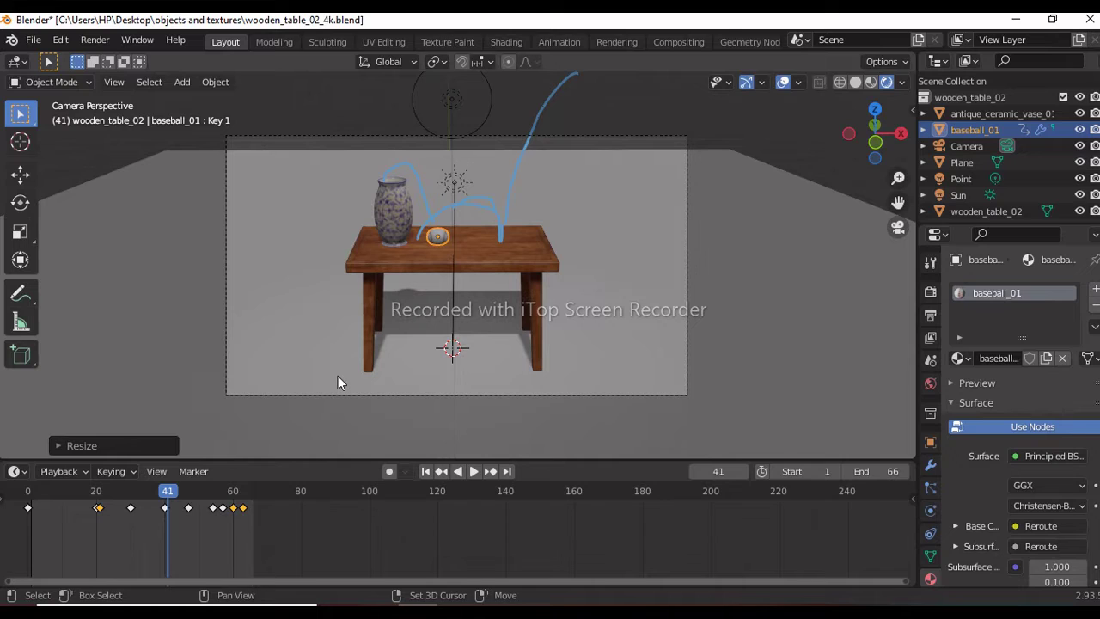
key(shift+s)
key(Escape)
key(s)
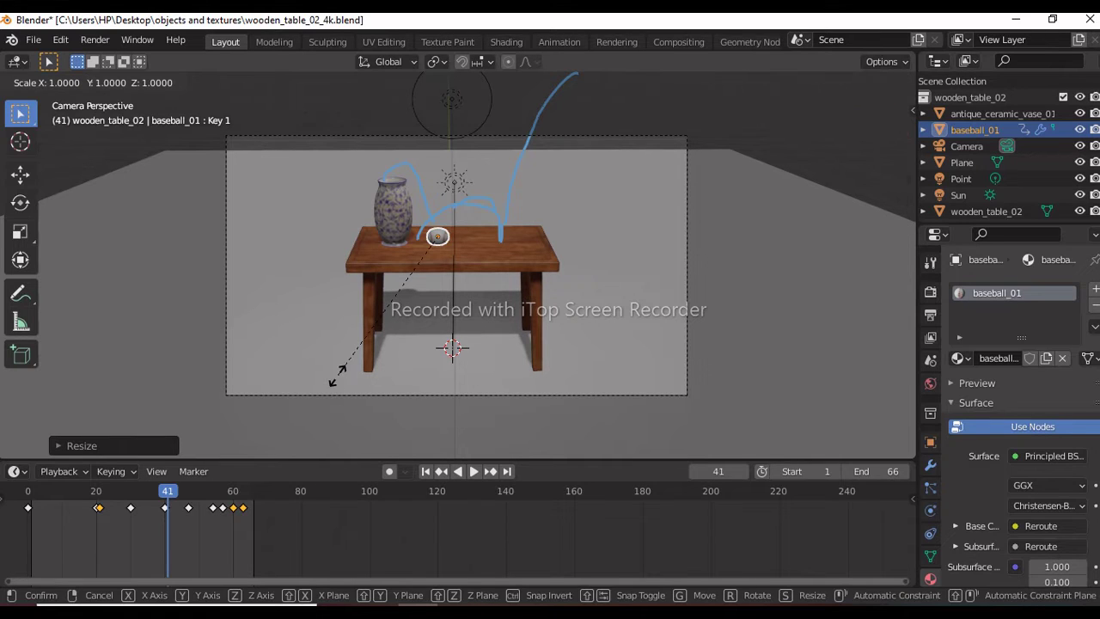
key(shift+z)
click(313, 386)
key(i)
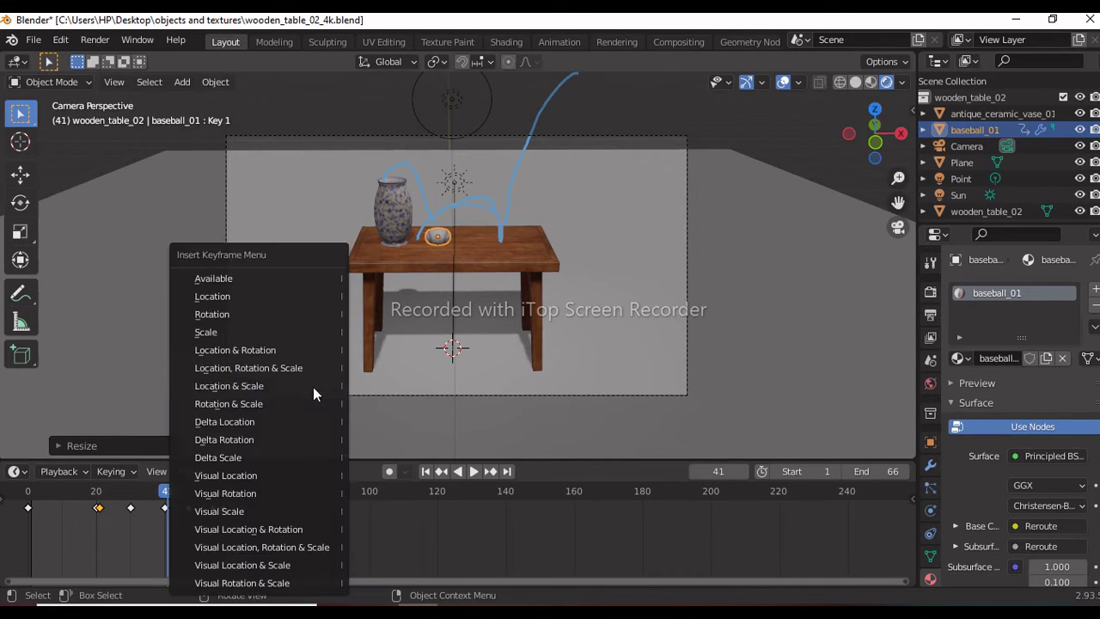
click(299, 368)
- Step from frame 41 to frame 57 to examine the baseball's path from the second bounce to the vase's mouth
key(Right)
key(Right)
key(Right)
key(Right)
key(Right)
key(Right)
key(Right)
key(Right)
key(Right)
key(Right)
key(Right)
key(Right)
key(Right)
key(Right)
key(Right)
key(Right)
key(Right)
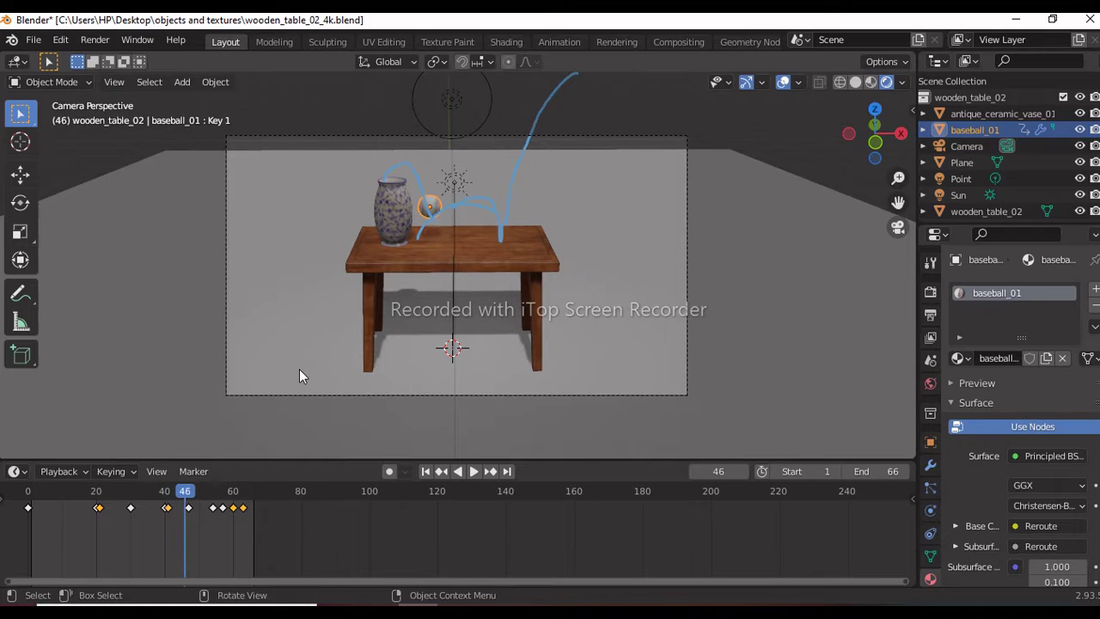
key(Left)
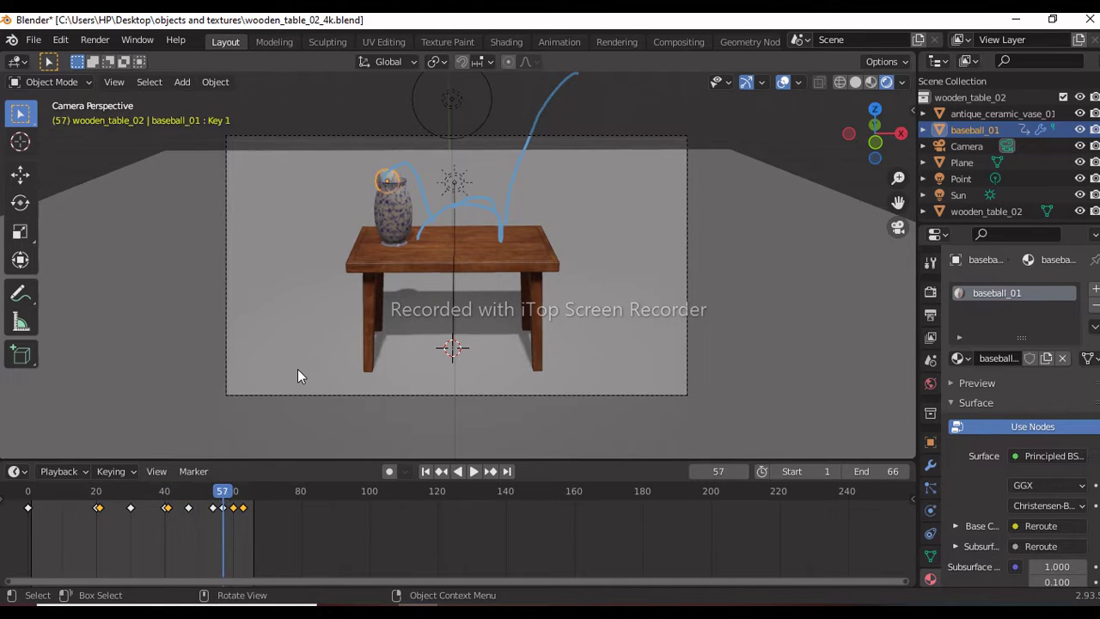
- At frame 57, stretch the baseball along Z, narrow it in X and Y, and insert a Location, Rotation & Scale keyframe
key(s)
key(z)
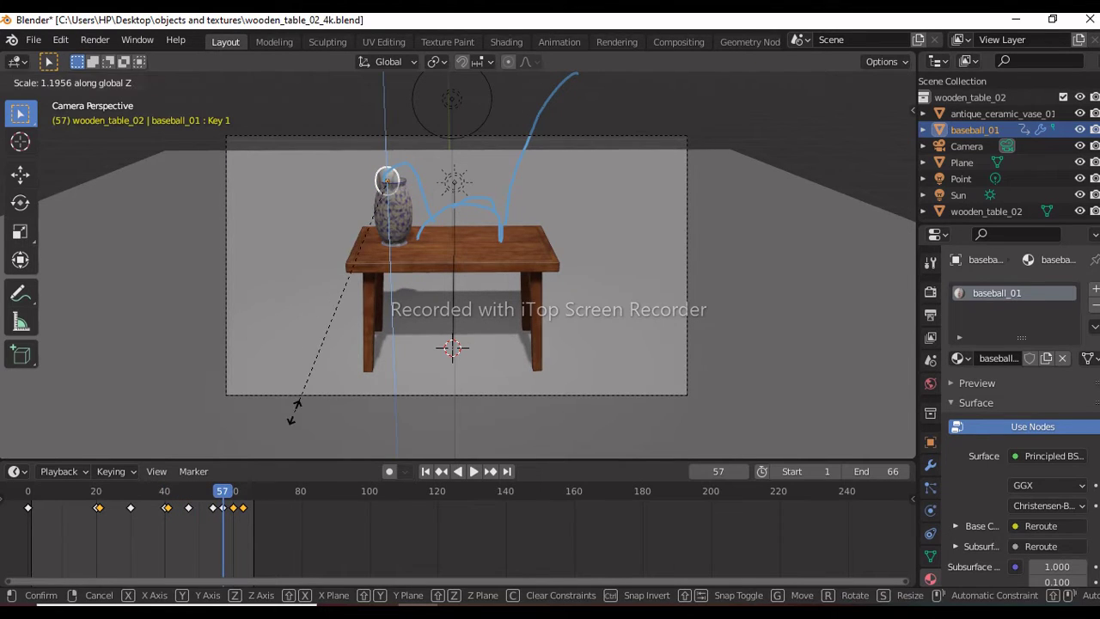
click(292, 402)
key(s)
key(shift+z)
click(295, 387)
key(i)
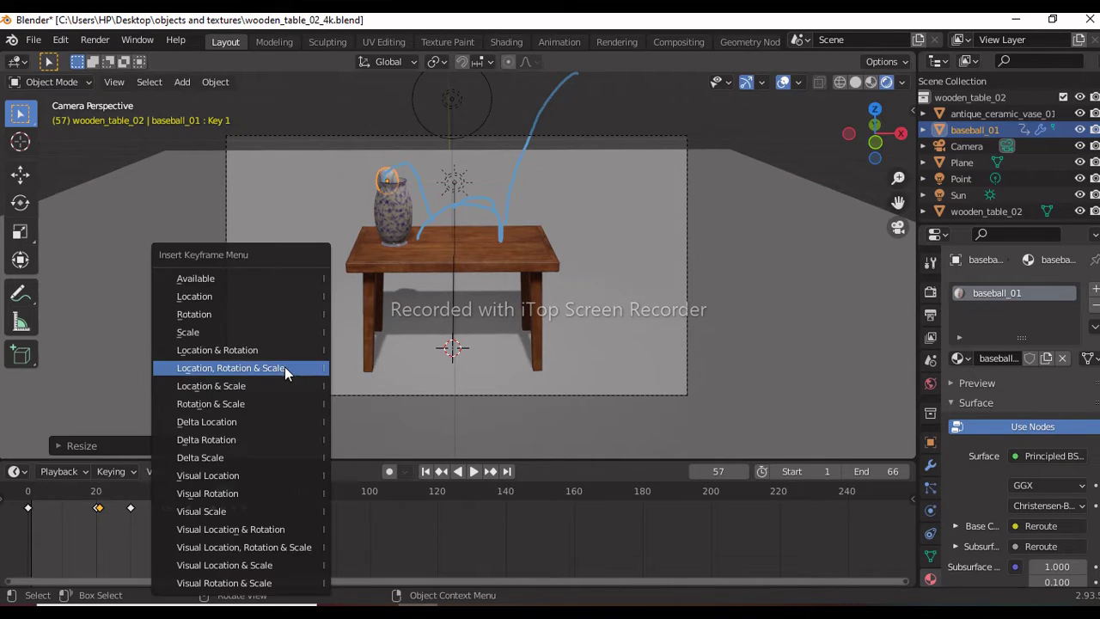
click(284, 366)
- Step forward to frame 61 and play back the animation to examine the baseball's squash and stretch
key(Right)
key(Right)
key(Right)
key(Right)
key(Right)
key(Right)
key(Right)
key(Right)
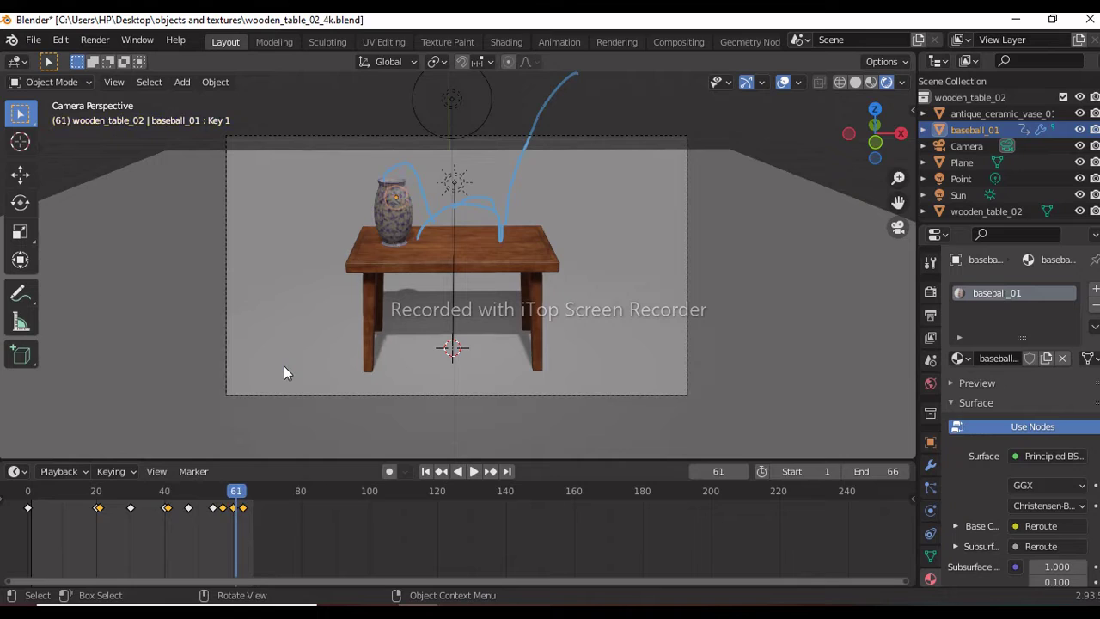
key(space)
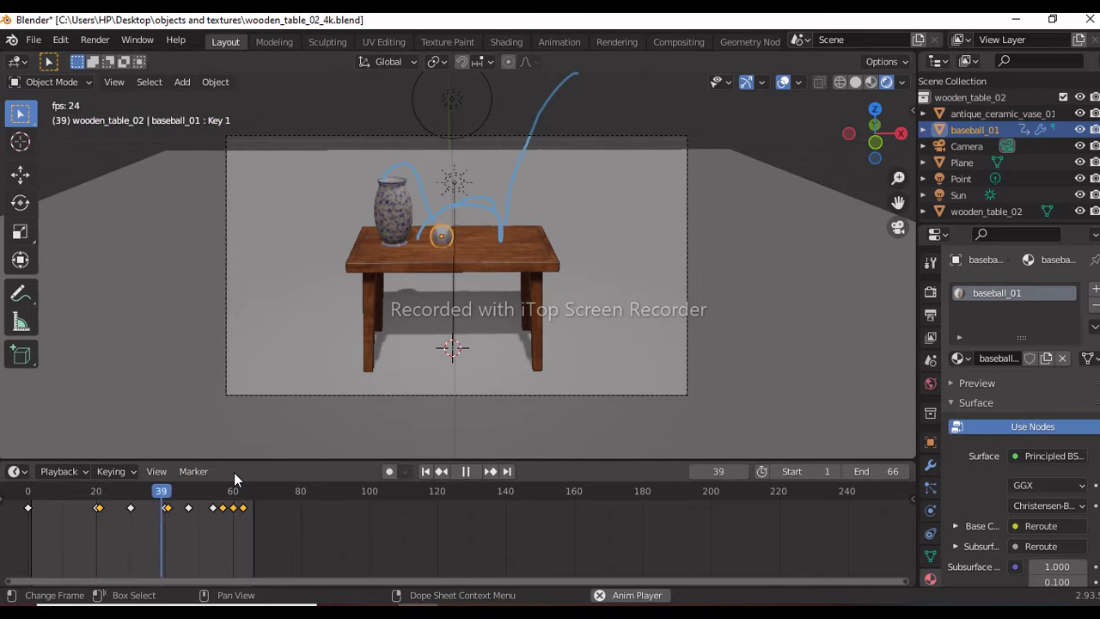
key(space)
- At frame 11, stretch the falling baseball along Z and rotate it toward its direction of travel
drag(233, 496, 31, 529)
key(Right)
key(Right)
key(Right)
key(Right)
key(Right)
key(Right)
key(Right)
key(Right)
key(Right)
key(Right)
key(s)
key(z)
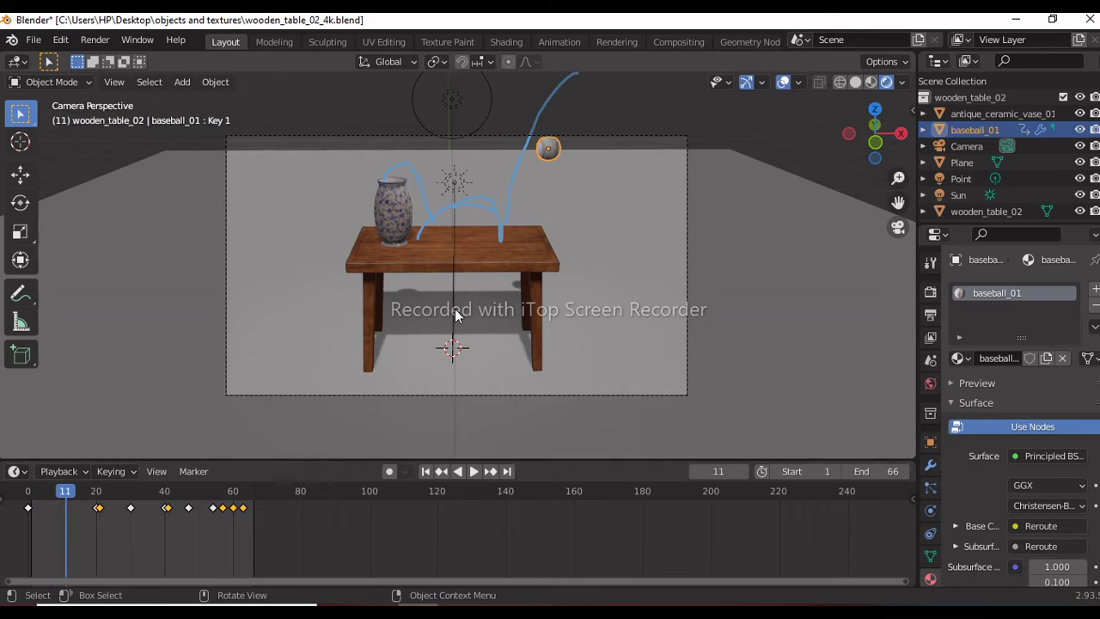
click(423, 350)
key(r)
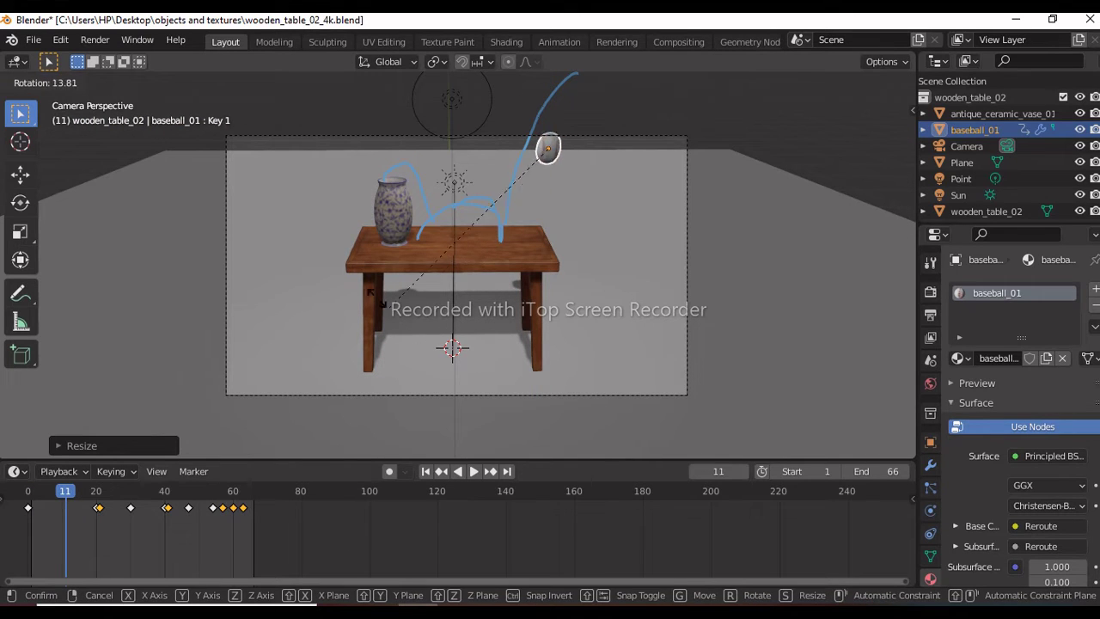
click(355, 276)
- Adjust the falling baseball's X and Y scale, stretch it further along Z, and insert a Location, Rotation & Scale keyframe at frame 11
key(s)
key(shift+z)
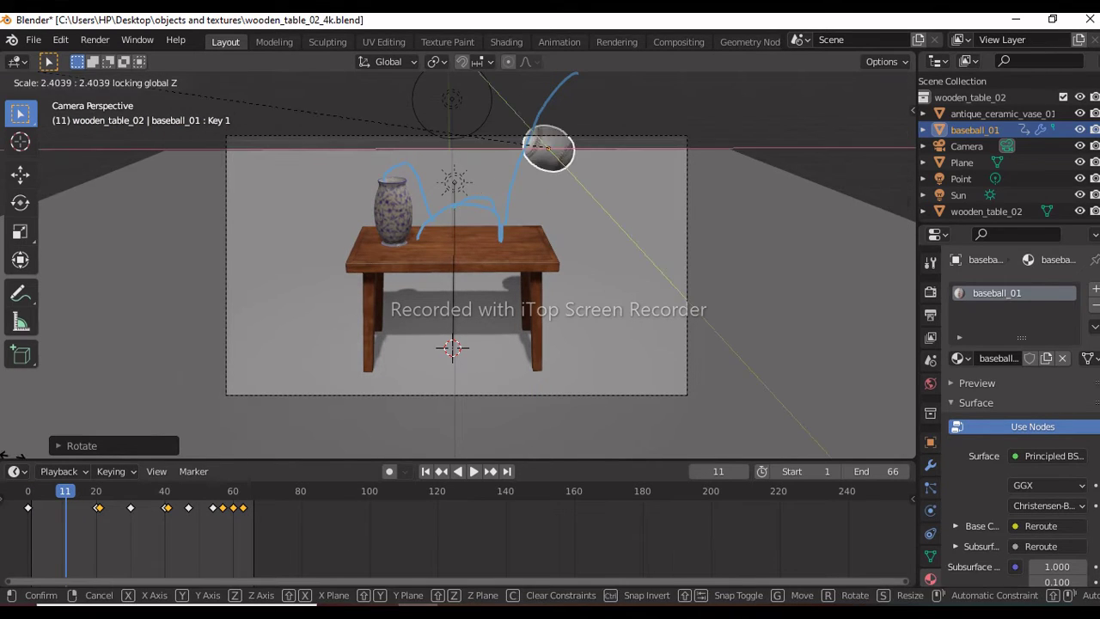
click(348, 173)
key(s)
key(z)
click(346, 240)
key(i)
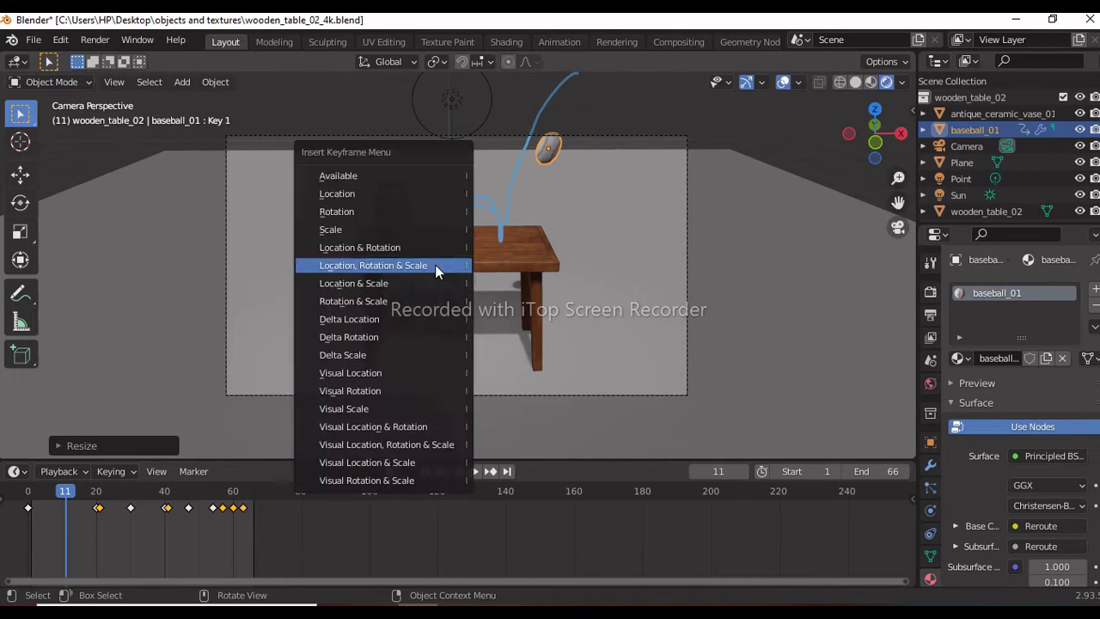
click(434, 265)
- At frame 48, stretch the baseball along Z and narrow it in X and Y as it rises from the table
alt+scroll(435, 265, down, 20)
alt+scroll(436, 271, down, 16)
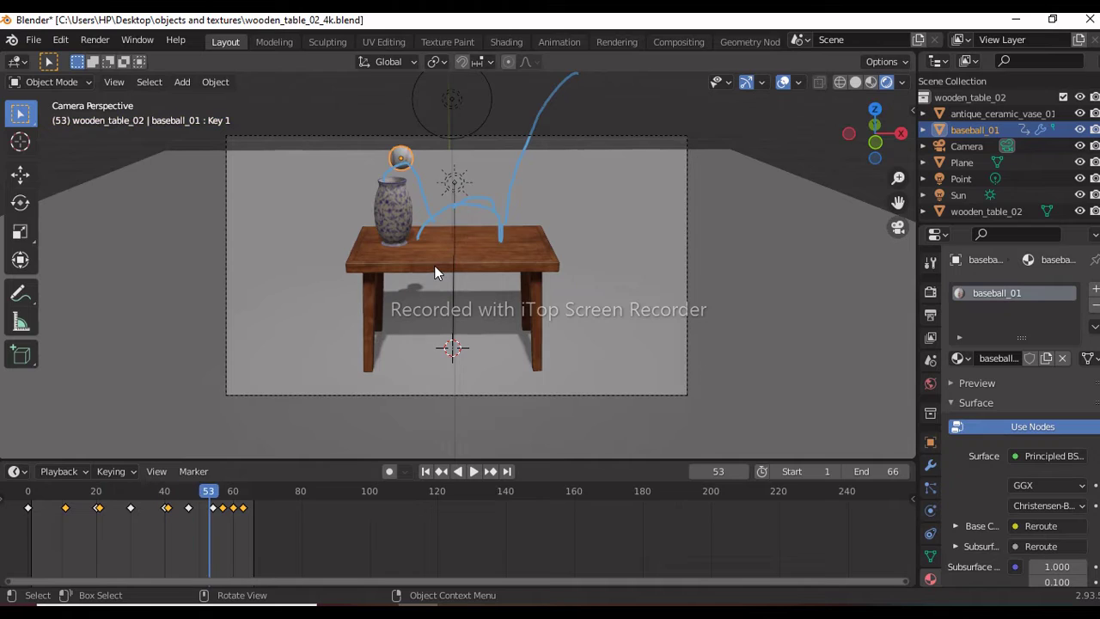
key(s)
key(z)
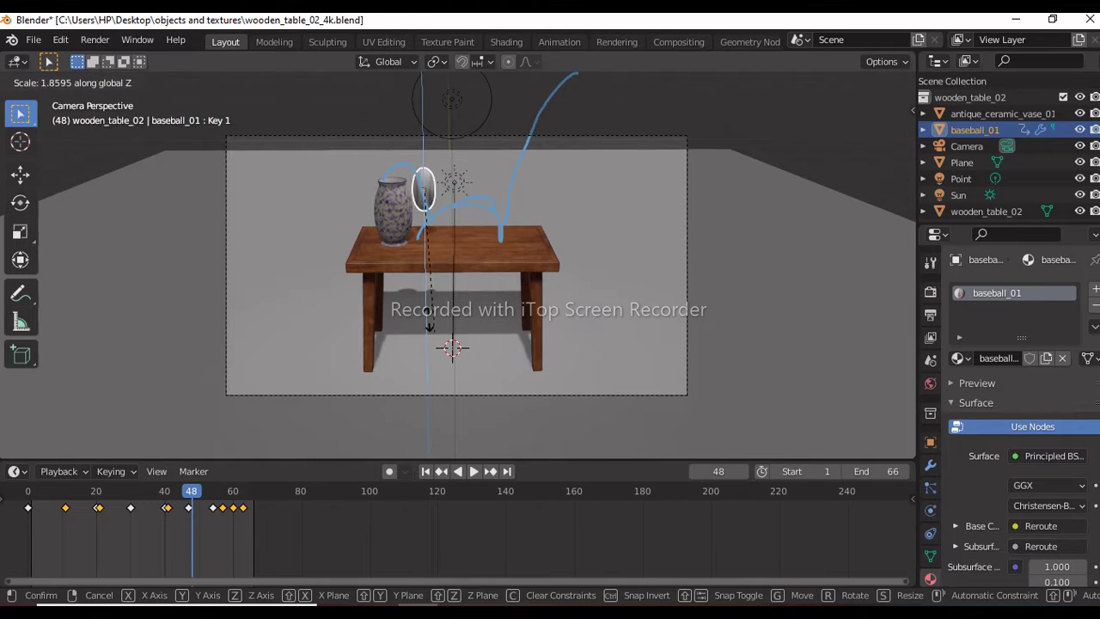
click(422, 286)
key(s)
key(shift+z)
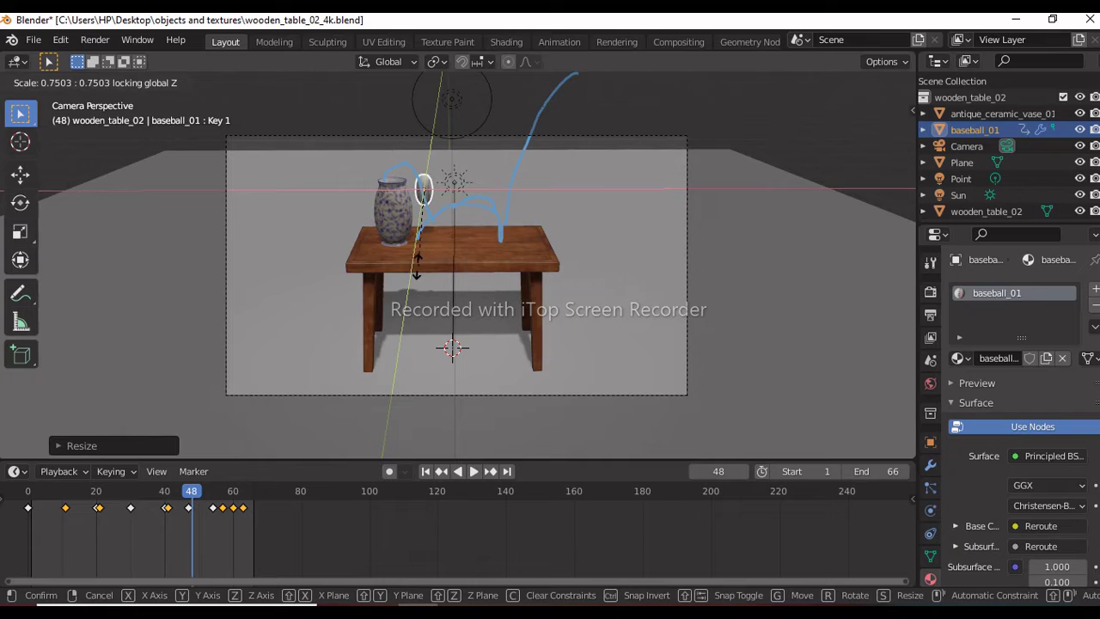
click(404, 260)
- Rotate the stretched baseball toward its direction of travel and insert a keyframe at frame 48
key(r)
key(x)
key(y)
click(441, 293)
key(i)
click(378, 208)
- Step back and forth through the frames after 48 to examine the baseball's motion above the vase, stopping at frame 54
key(Right)
key(Right)
key(Right)
key(Right)
key(Right)
key(Right)
key(Right)
key(Right)
key(Left)
key(Left)
key(Left)
key(Left)
key(Right)
key(Right)
key(Right)
key(Left)
key(Right)
key(Left)
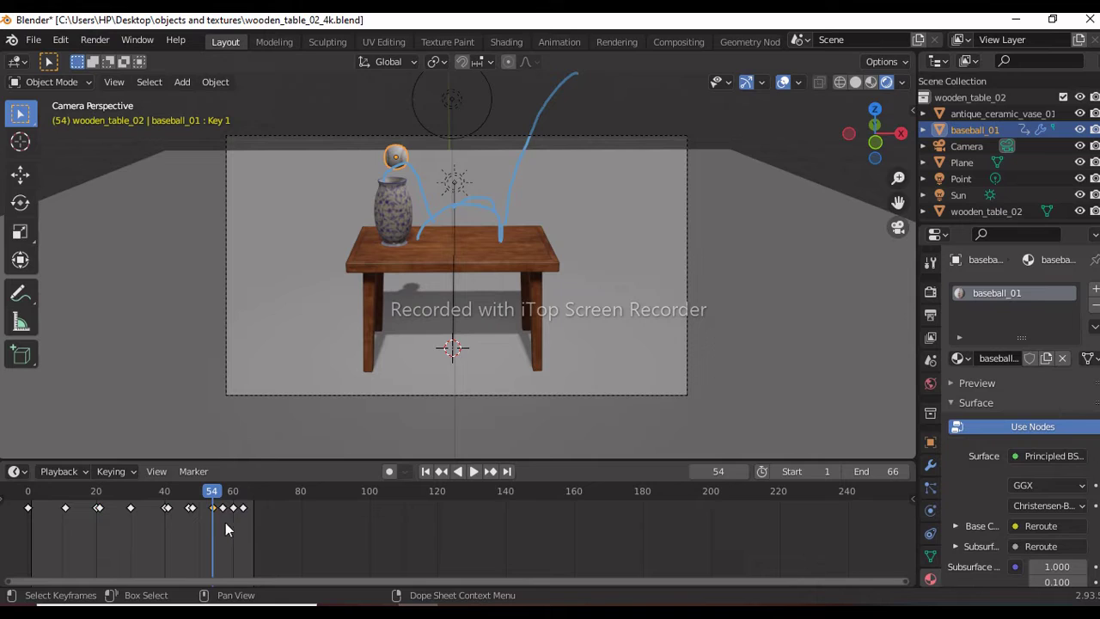
- Shift the baseball's last three keyframes one frame later, to frames 58, 61 and 64
drag(241, 534, 229, 501)
key(c)
drag(223, 515, 250, 515)
key(Escape)
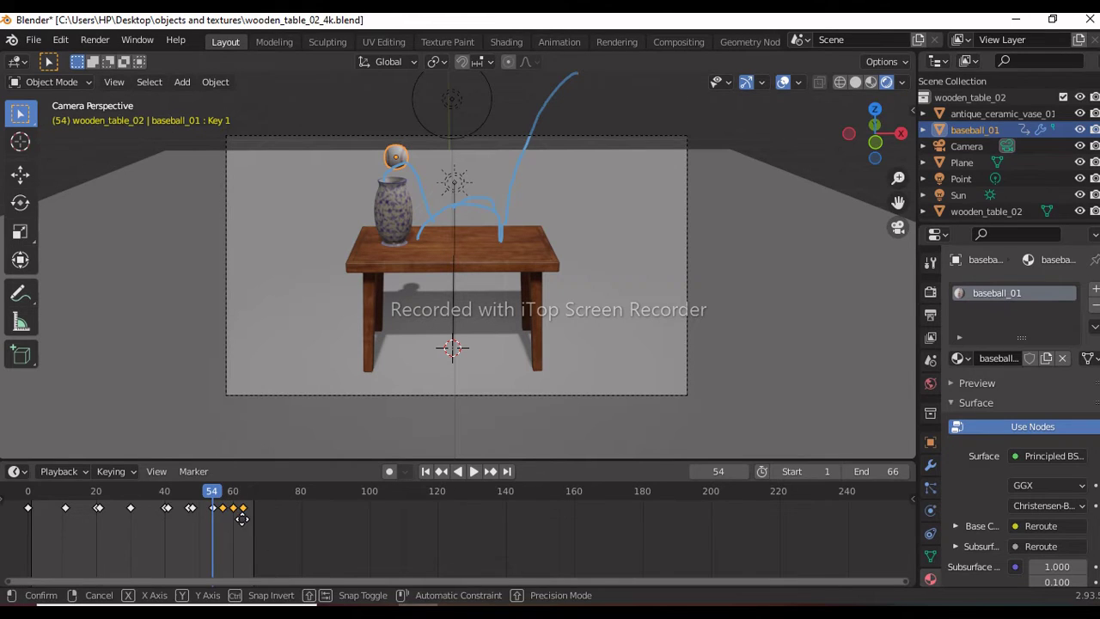
key(g)
click(247, 526)
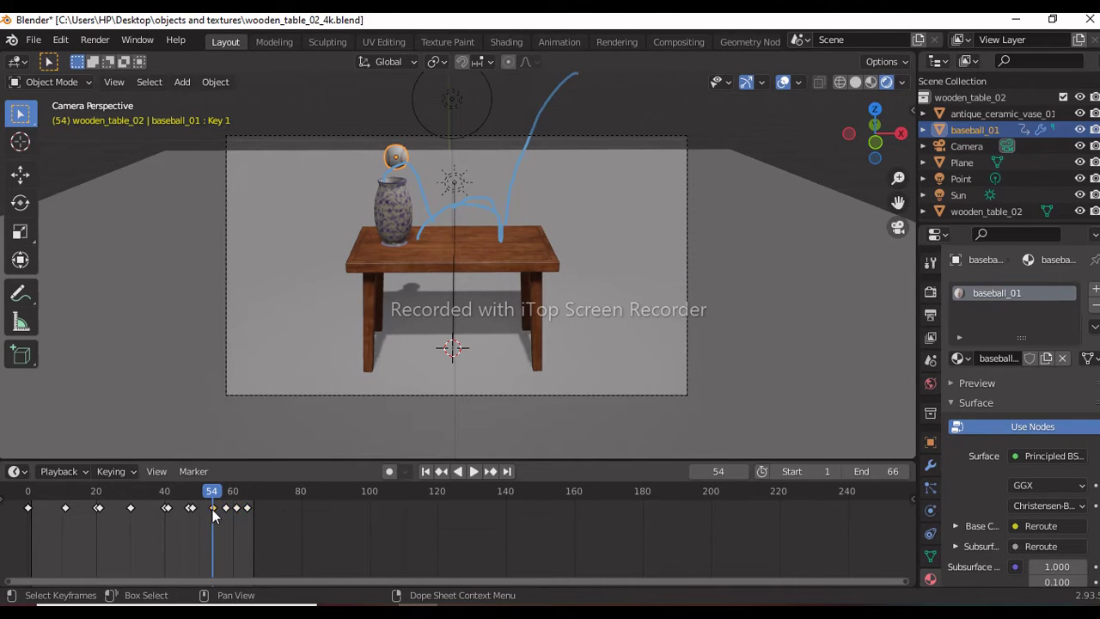
- Duplicate the baseball's frame 54 keyframe two frames later and go to frame 56
drag(211, 508, 215, 508)
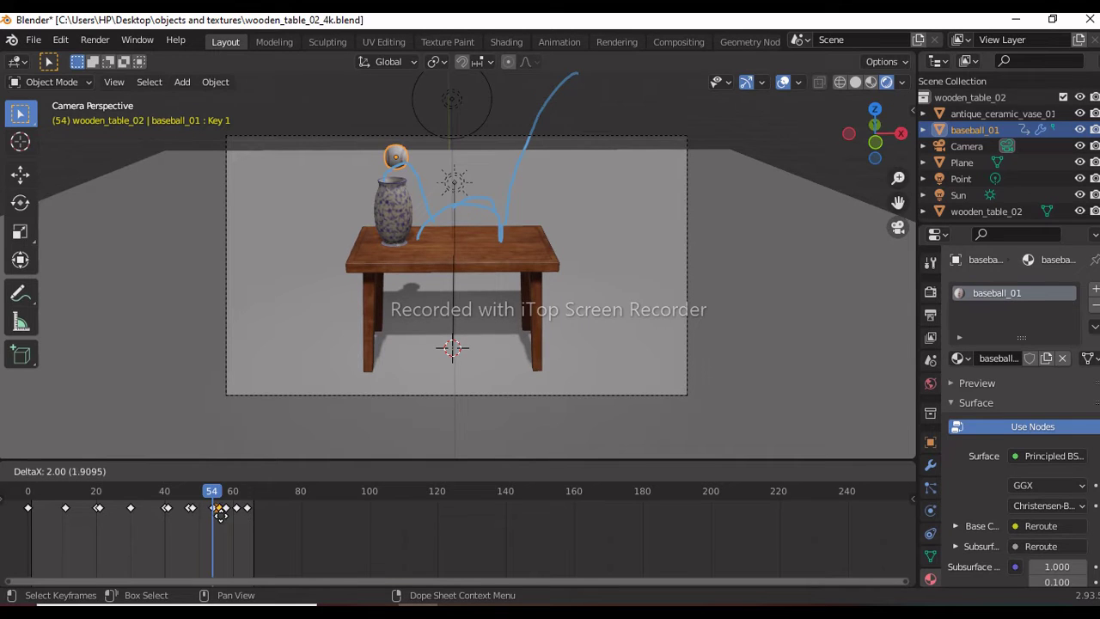
drag(219, 522, 218, 524)
key(Right)
key(Right)
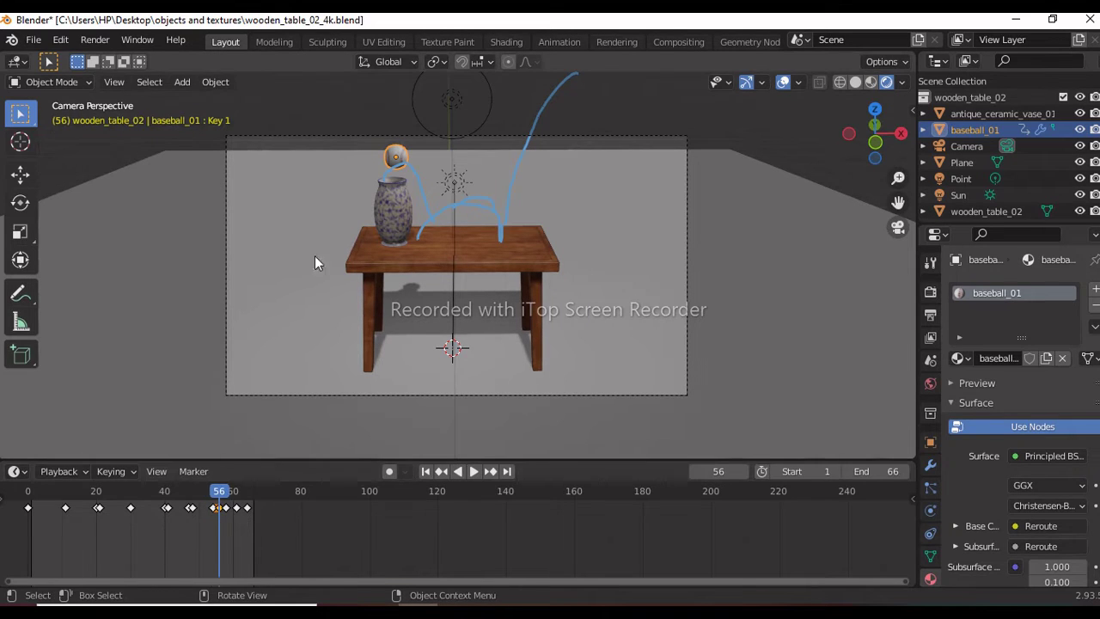
- At frame 56, stretch the baseball along Z, adjust its X and Y scale, and insert a Location, Rotation & Scale keyframe
key(s)
key(z)
click(355, 194)
key(shift+s)
key(s)
key(z)
key(shift+z)
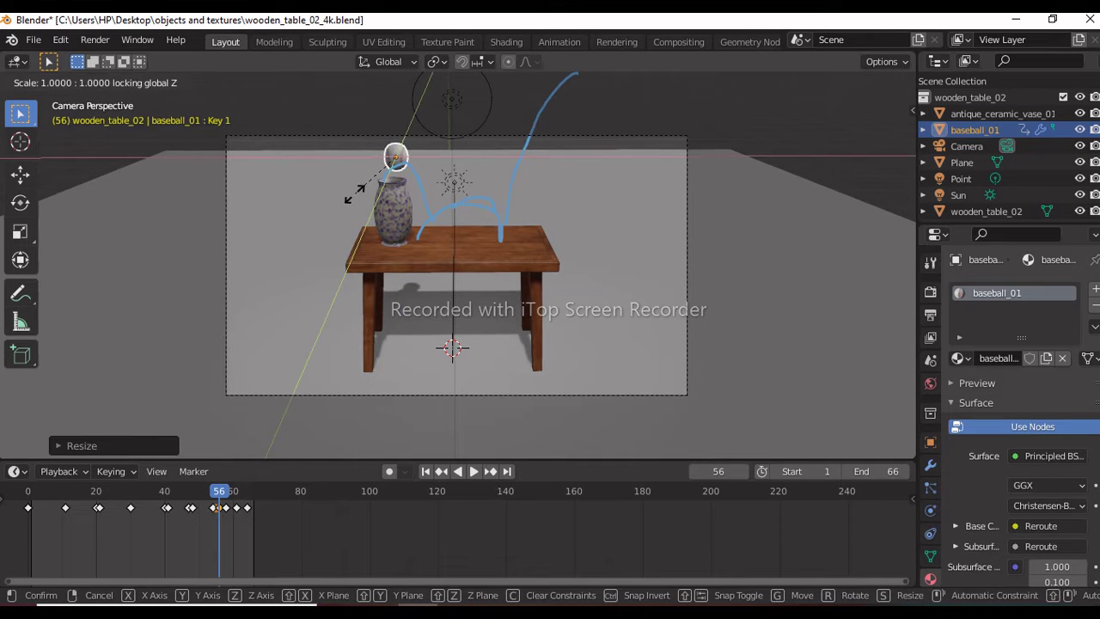
click(365, 195)
key(i)
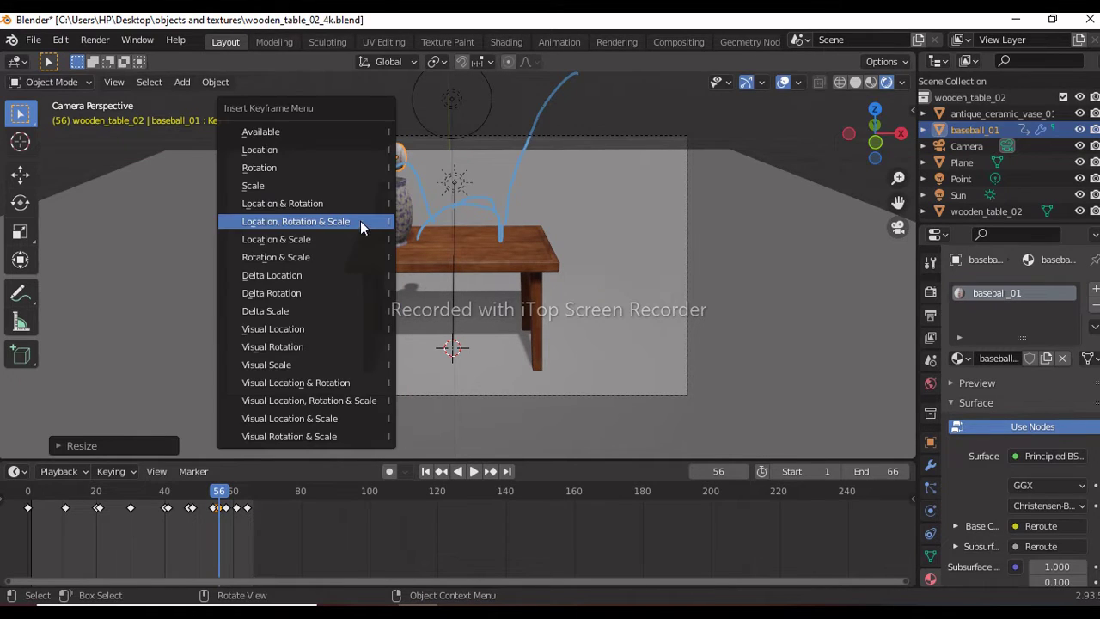
click(344, 220)
- Play back the animation and delete the baseball's keyframe at frame 56
key(space)
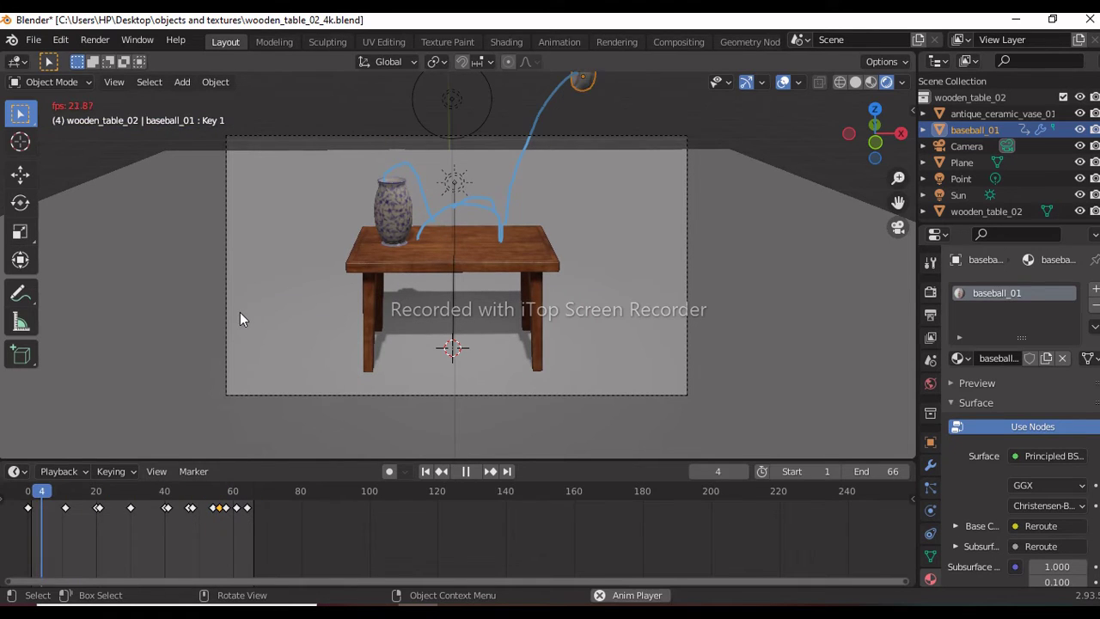
key(space)
key(Delete)
- Shift the baseball's last three keyframes two frames earlier, to frames 56, 59 and 62, and play back the animation
drag(239, 533, 227, 503)
key(c)
click(239, 512)
right_click(240, 514)
key(g)
key(g)
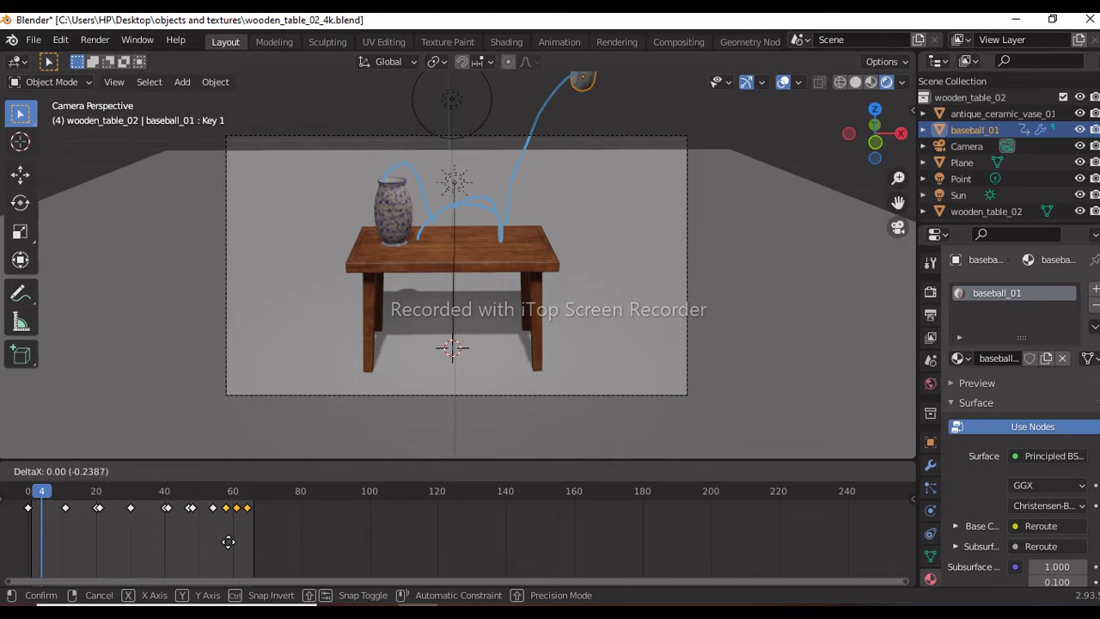
click(224, 549)
key(space)
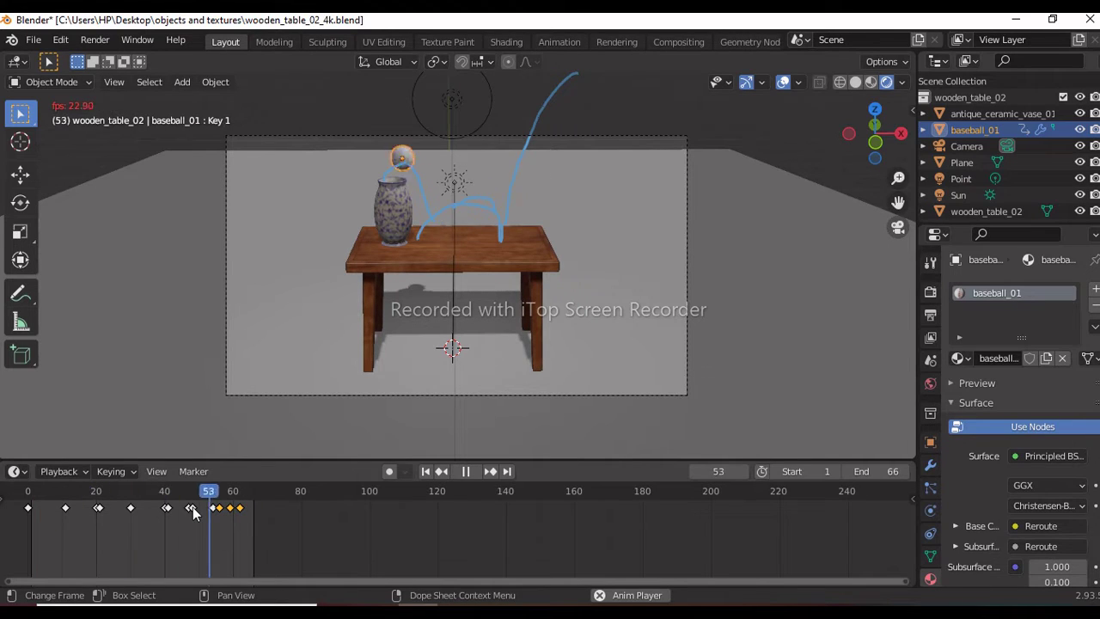
key(space)
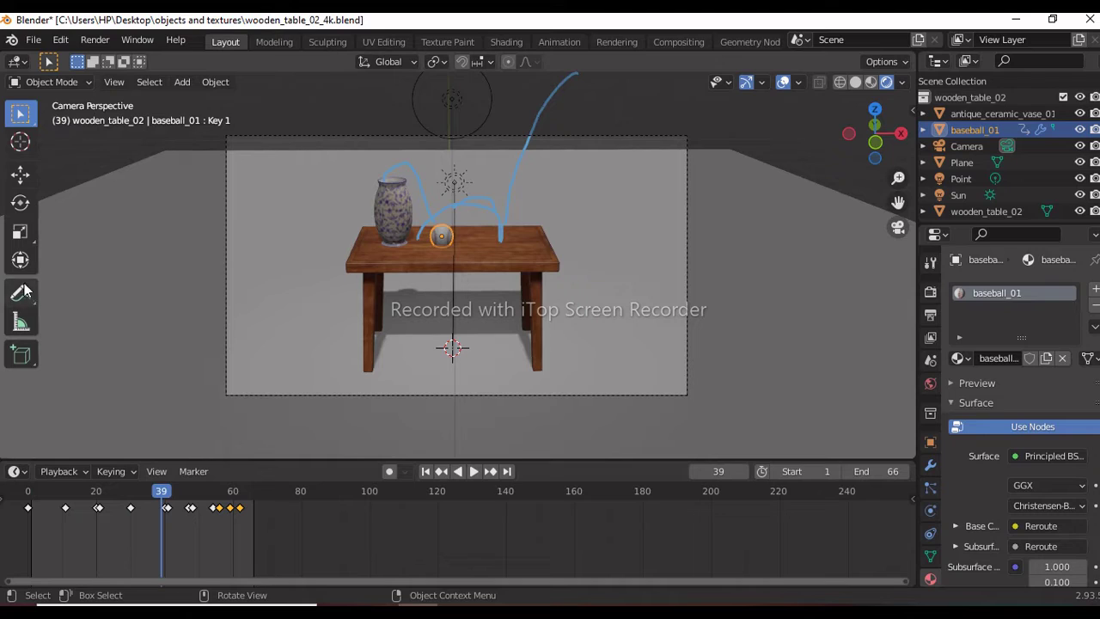
- Erase the annotated bounce path with the Annotate Eraser and return to the selection tool
click(22, 295)
click(120, 398)
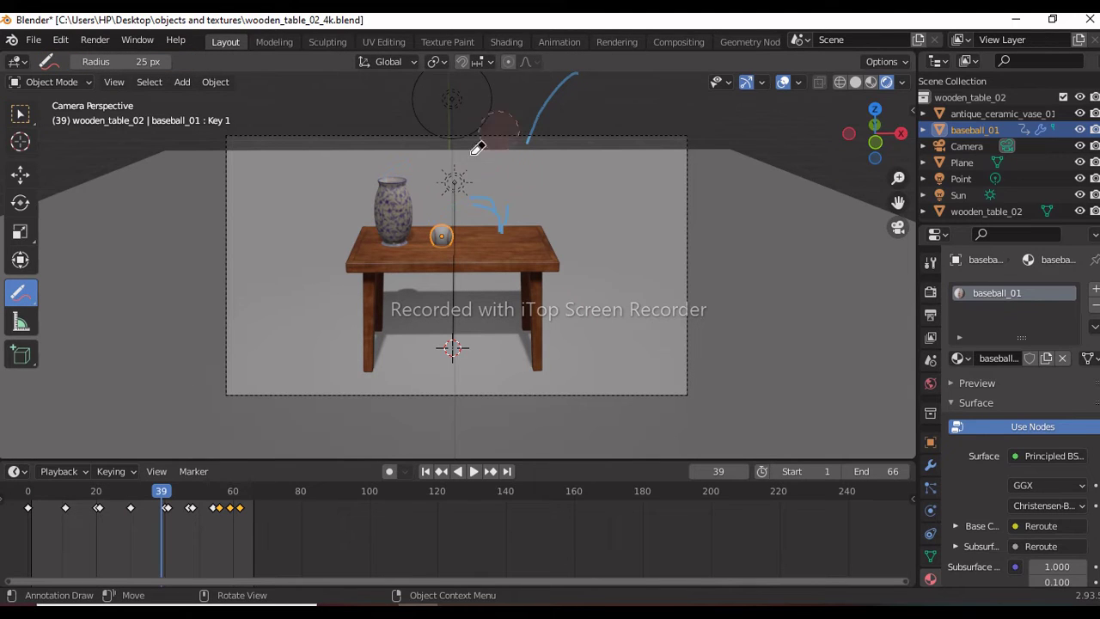
right_click(33, 239)
click(18, 112)
- Play back the animation and step through its keyframes to examine the baseball's motion, ending at frame 11
key(space)
key(space)
key(Down)
key(Down)
key(Down)
key(Down)
key(Down)
key(Down)
key(Down)
key(Down)
key(Down)
key(Down)
key(Right)
key(Right)
key(Right)
key(Right)
key(Right)
key(Right)
key(Right)
key(Right)
key(Right)
key(Right)
key(Right)
key(Right)
key(Right)
key(Right)
key(Right)
key(Right)
key(Down)
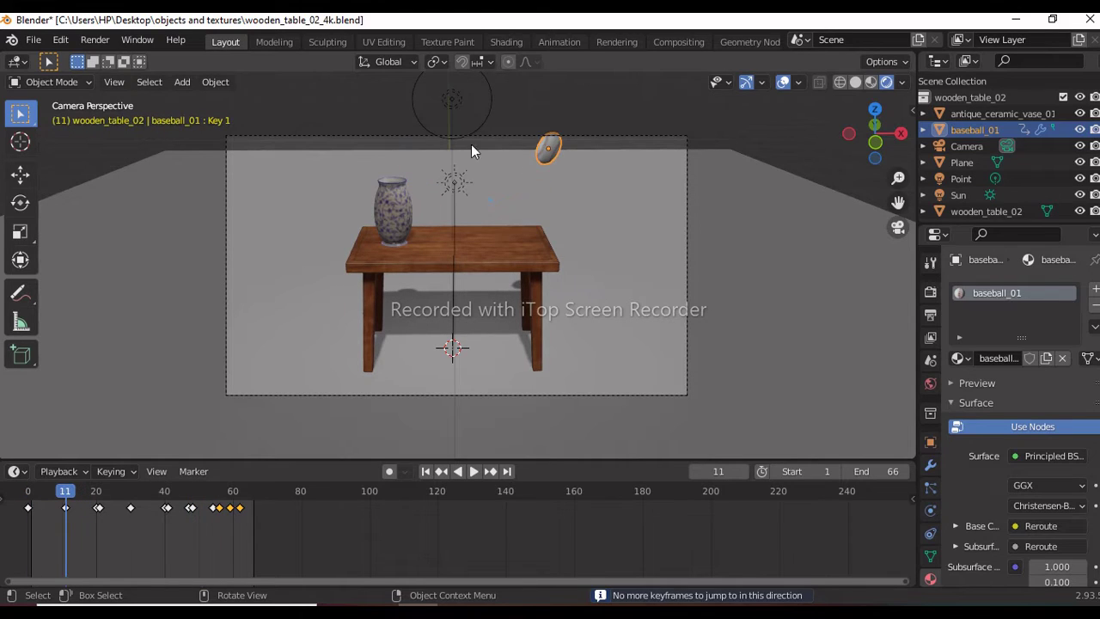
- At frame 11, straighten the falling baseball, stretch it further along Z, tilt it toward its path again, and insert a keyframe
key(r)
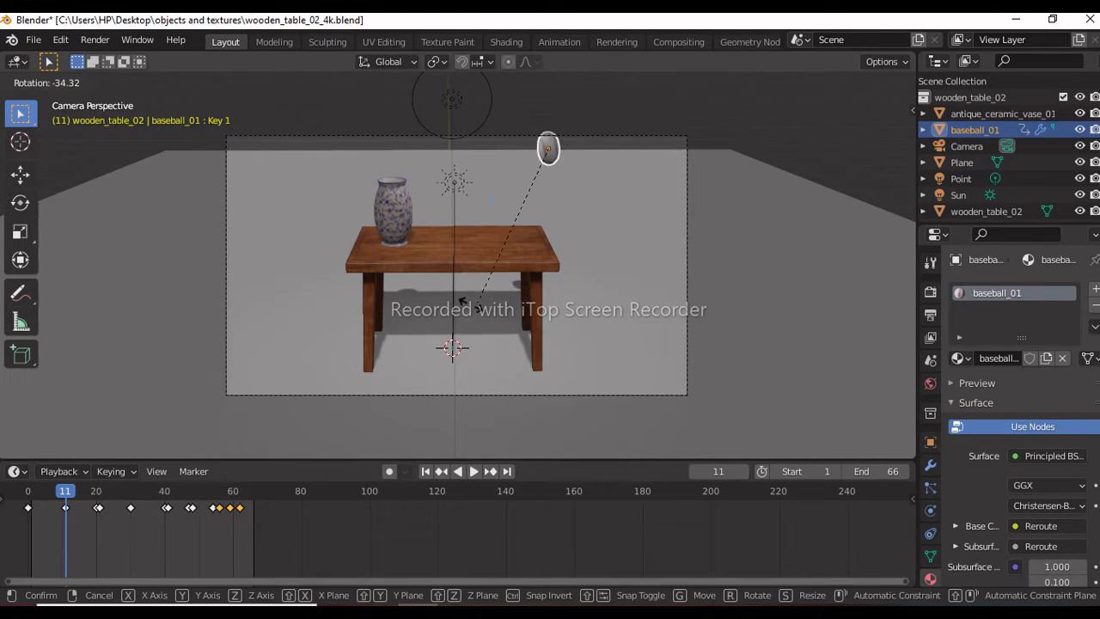
click(464, 307)
key(s)
key(z)
click(466, 348)
key(r)
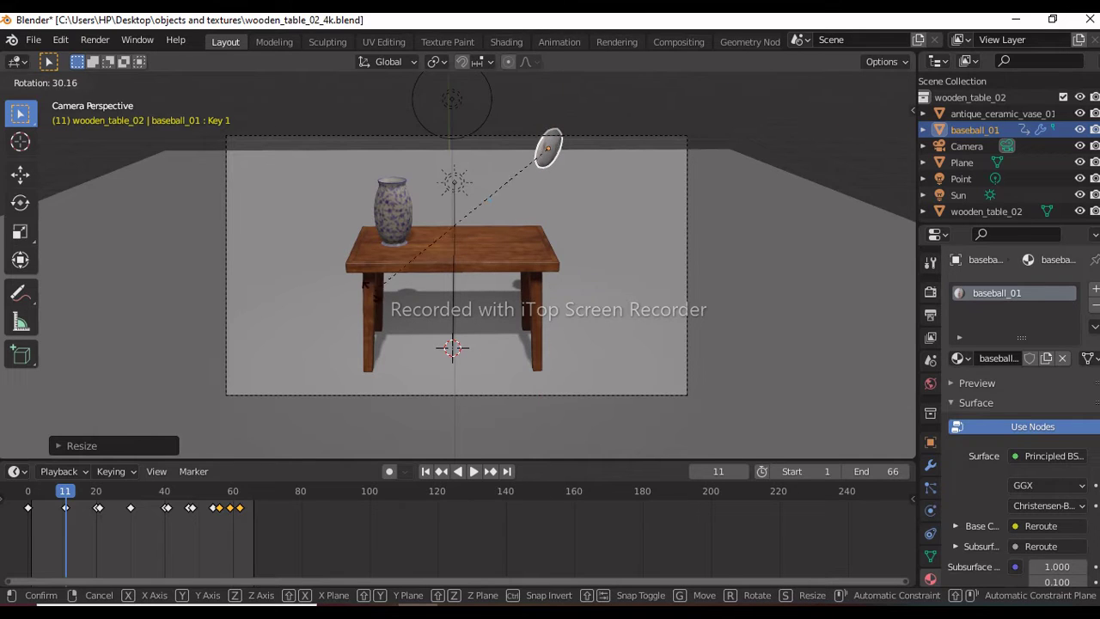
click(344, 268)
key(i)
click(346, 271)
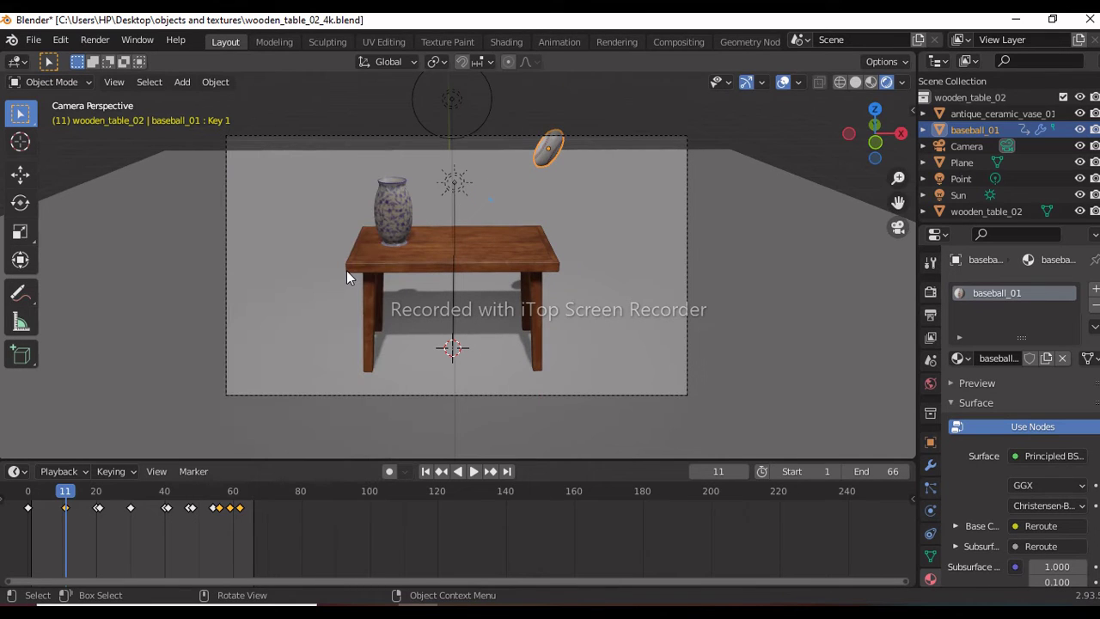
- At frame 21, rescale the baseball on the table to a flatter, wider squash and insert a keyframe
key(space)
key(Right)
key(Right)
key(Right)
key(Right)
key(Left)
key(Left)
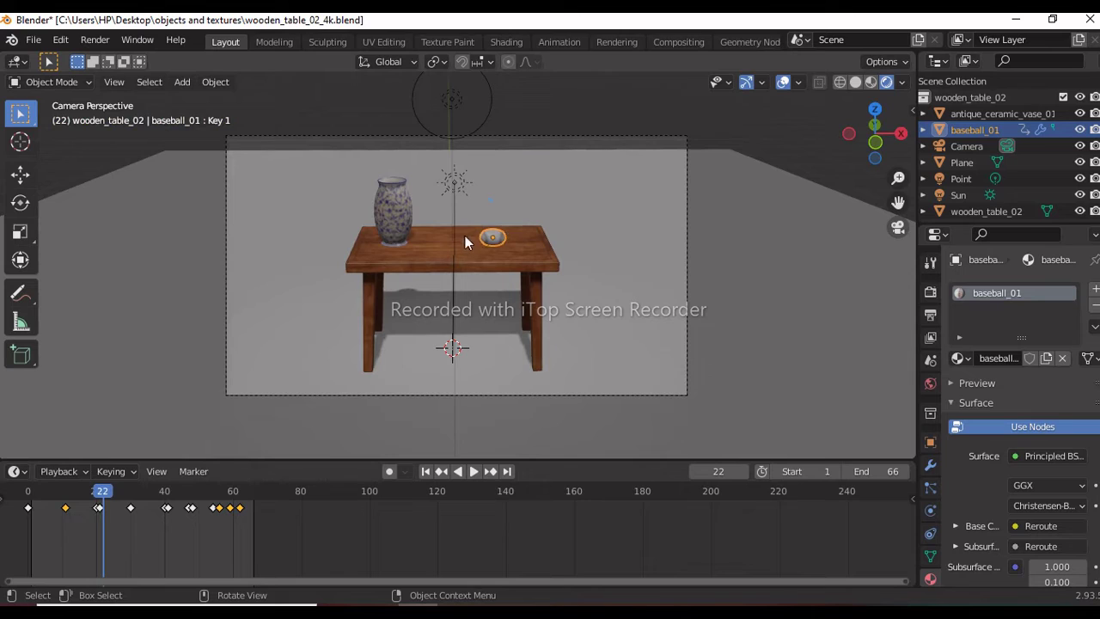
click(451, 260)
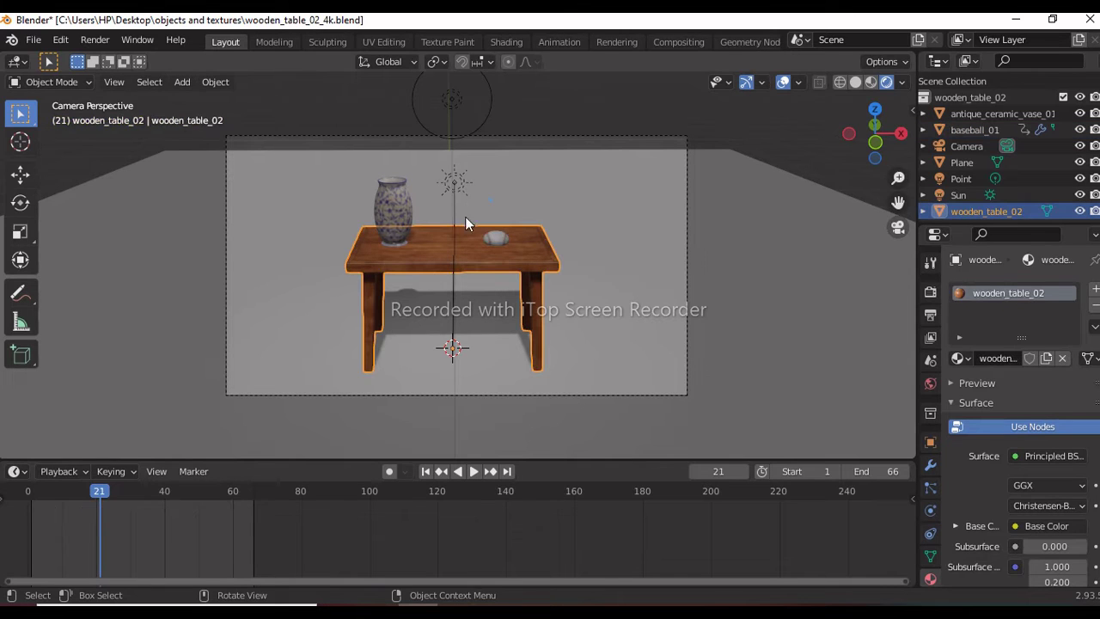
click(492, 242)
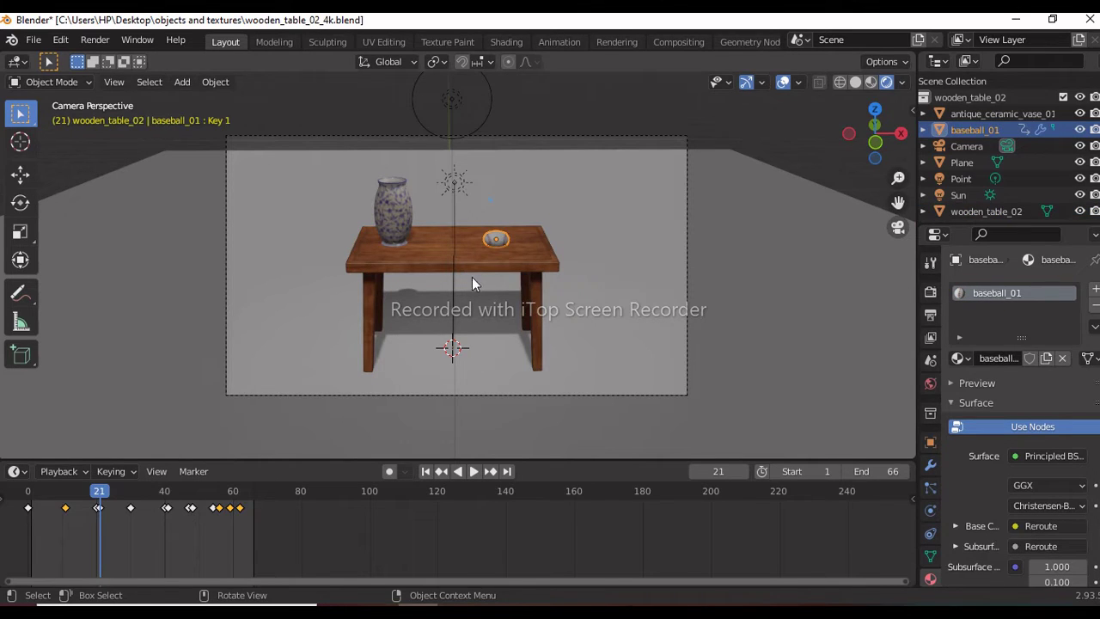
key(s)
key(z)
click(467, 288)
key(s)
key(z)
click(460, 281)
key(i)
click(459, 281)
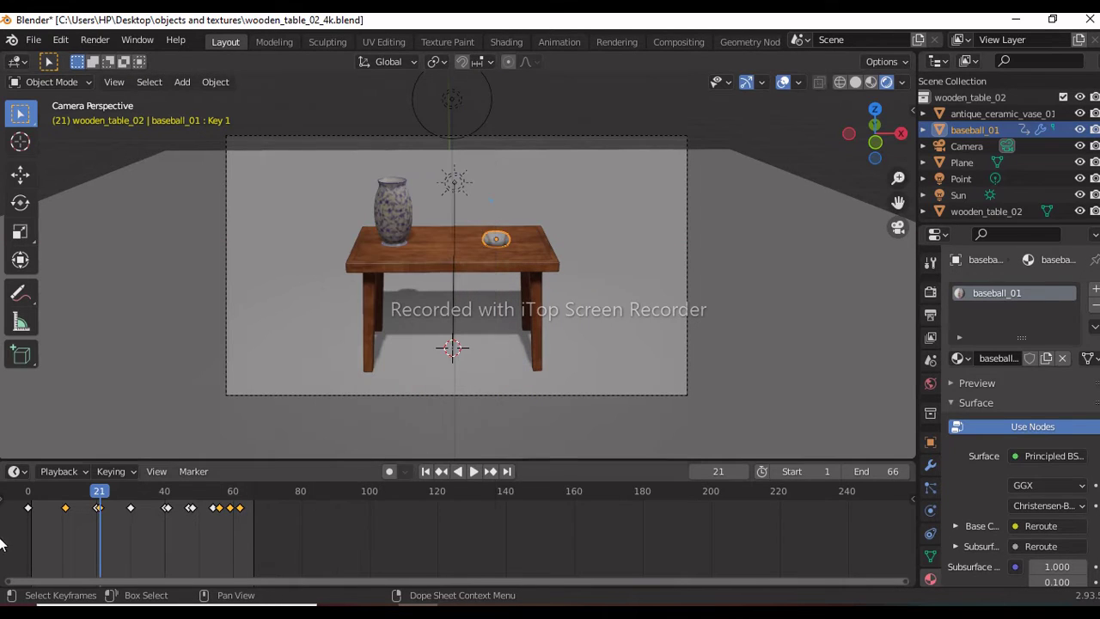
- Go to frame 0 and show the baseball's transform values to examine its original scale
key(Left)
key(Left)
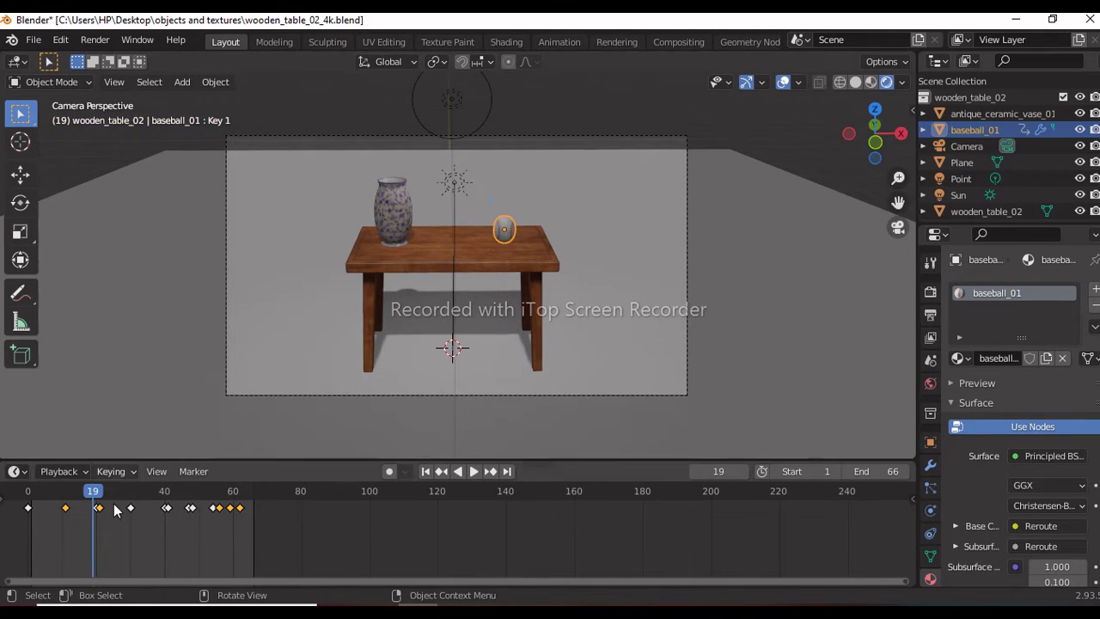
click(240, 510)
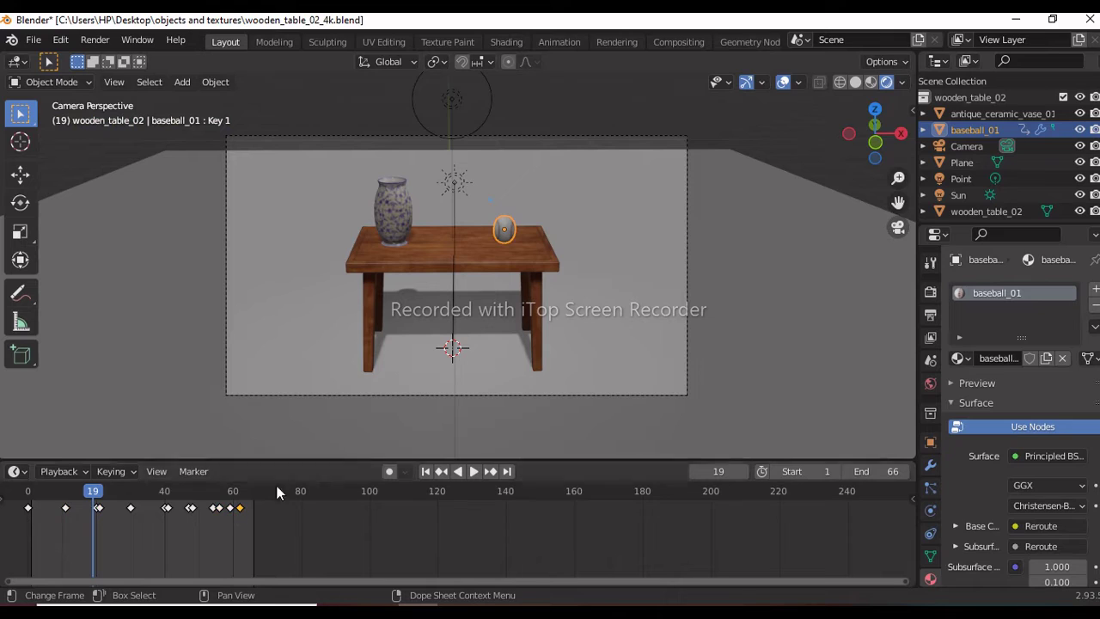
click(27, 496)
key(n)
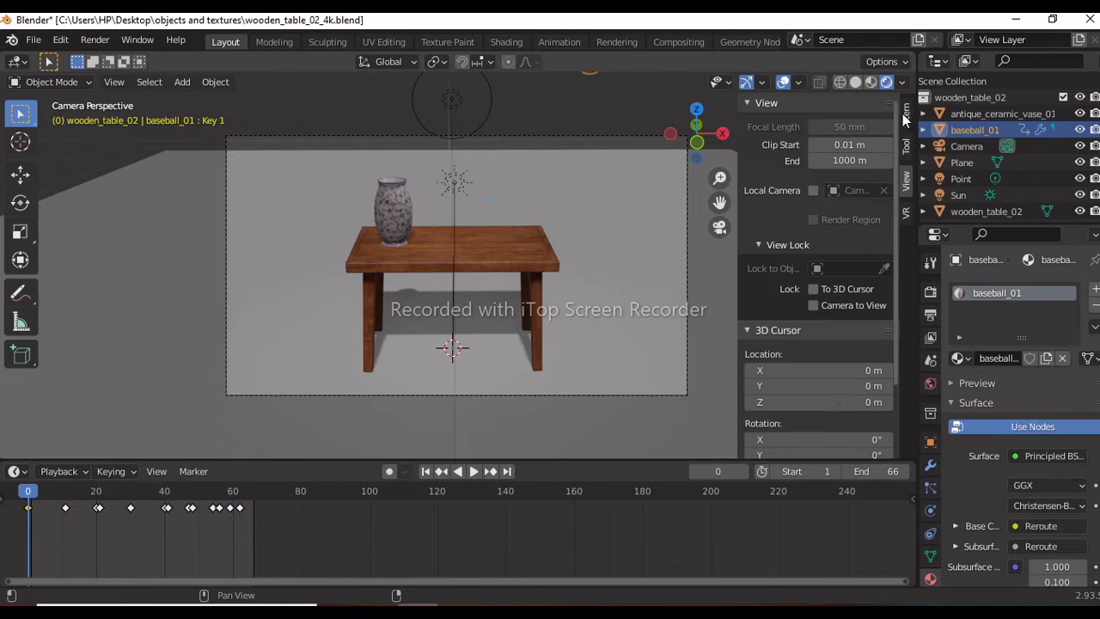
click(906, 113)
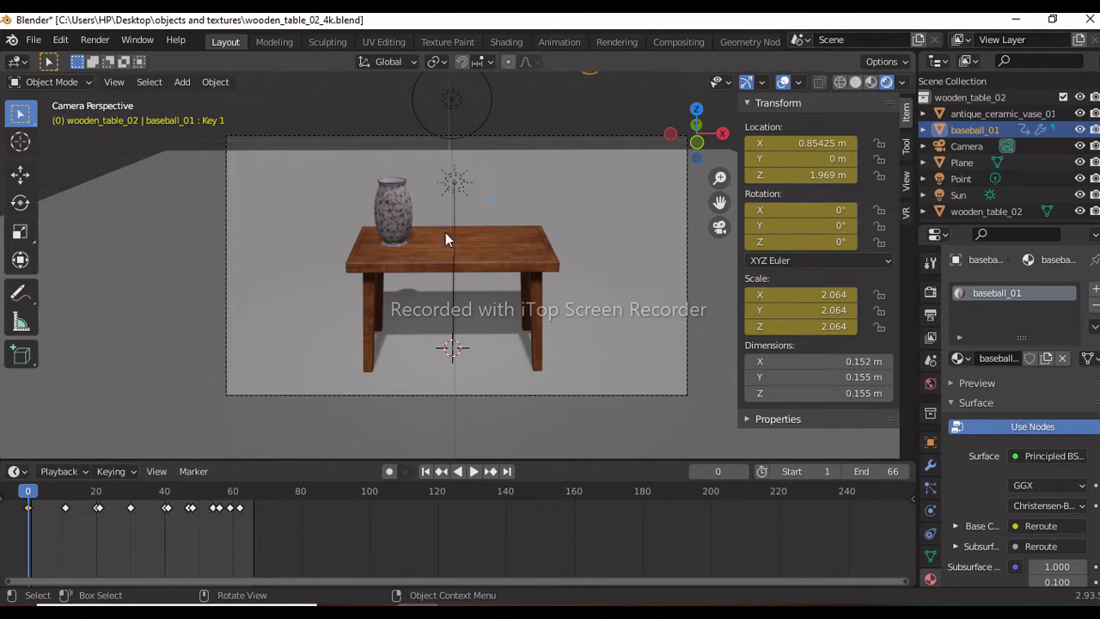
drag(820, 327, 763, 328)
key(Right)
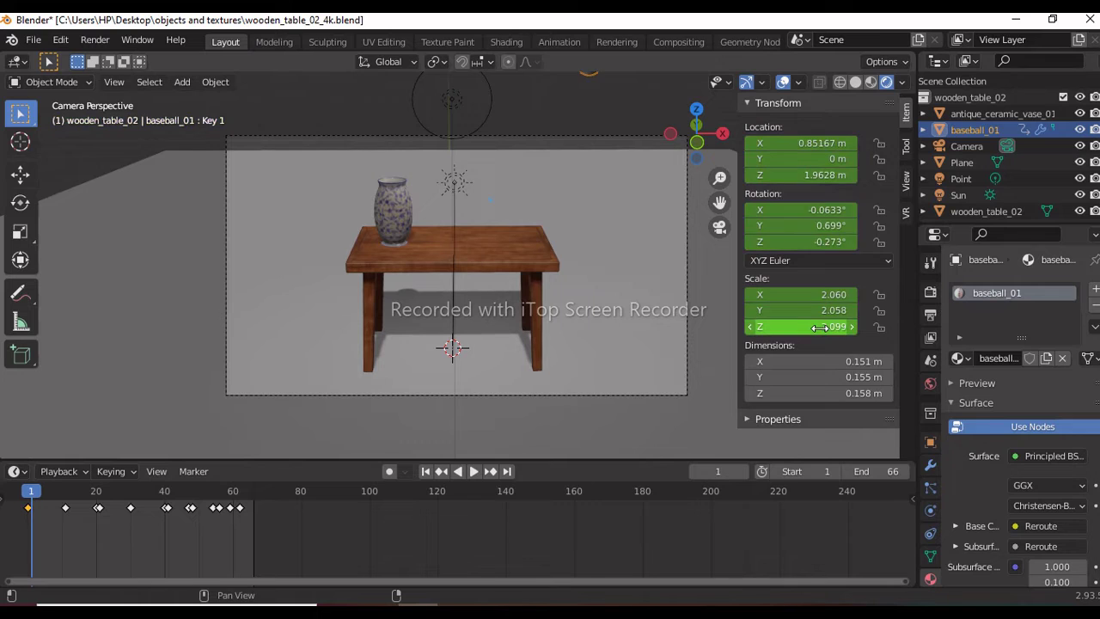
key(Left)
- Switch to Notepad, start noting the baseball's scale as x=2.06, and close the note without saving
click(17, 605)
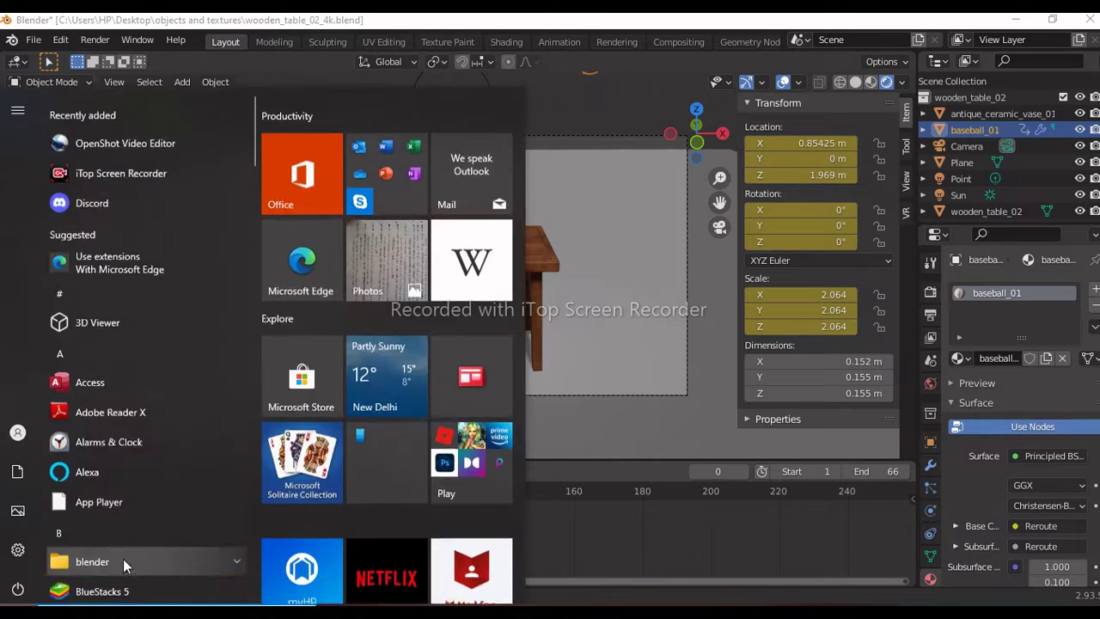
click(127, 605)
click(520, 380)
key(super)
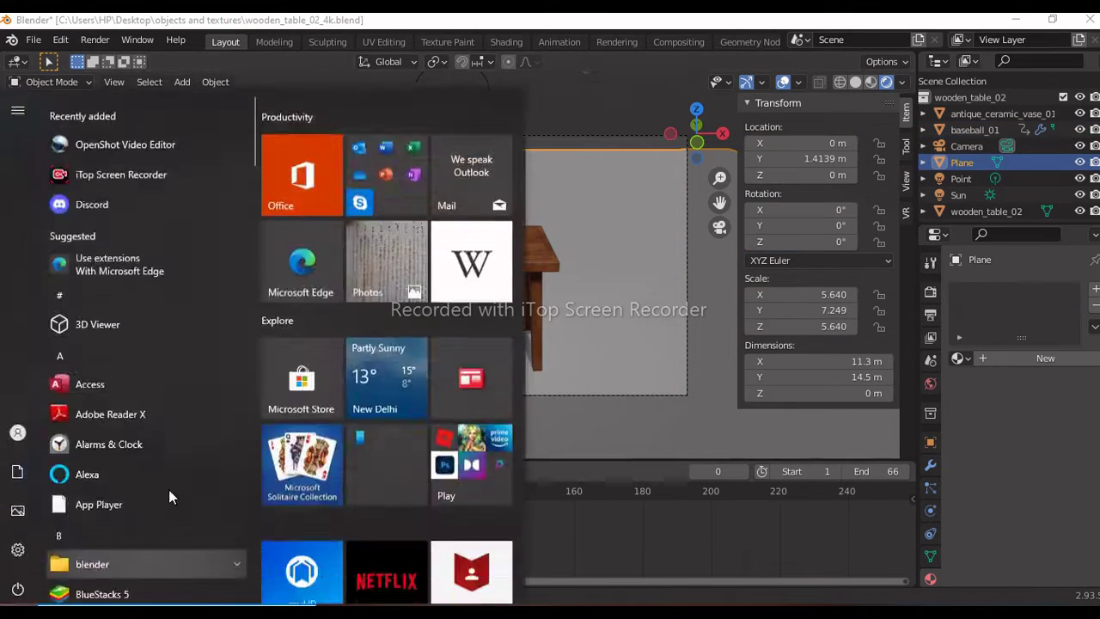
text(not)
click(219, 168)
drag(369, 160, 393, 417)
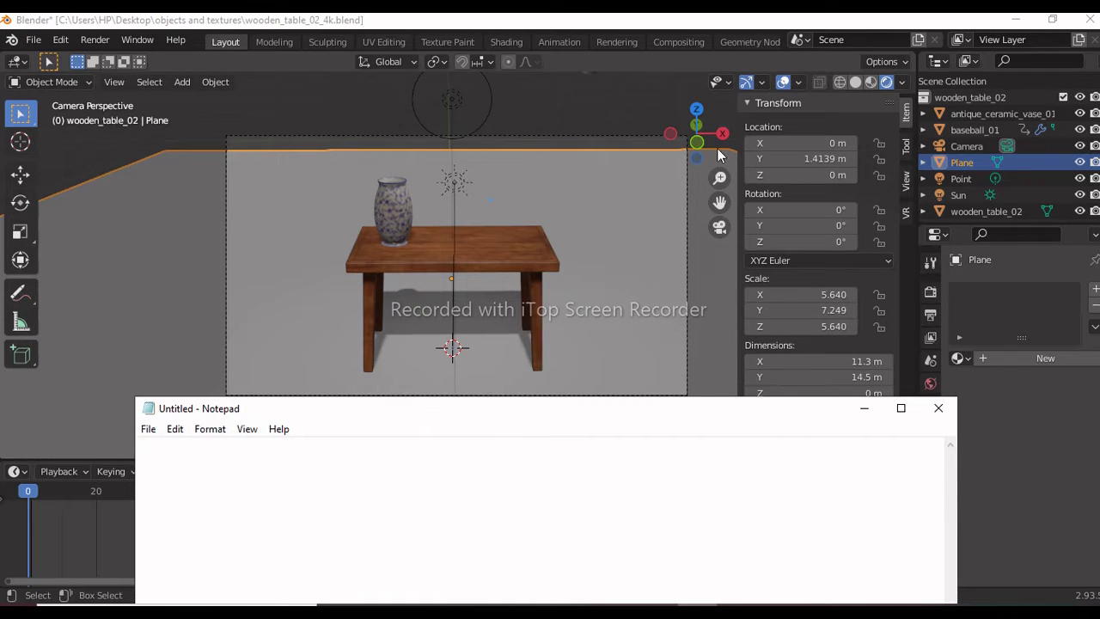
click(967, 130)
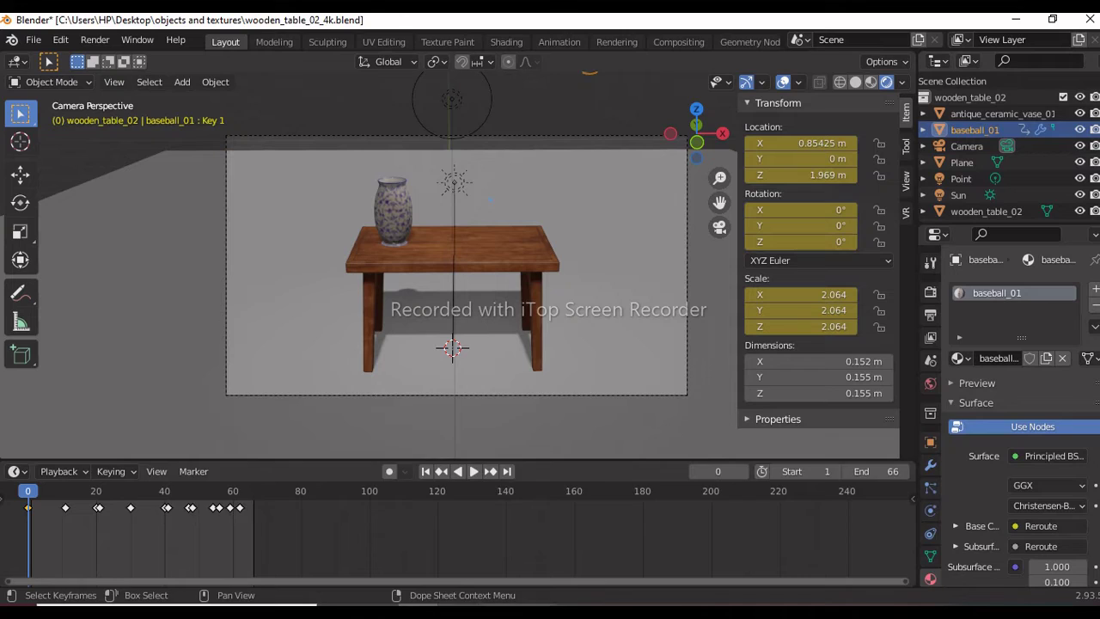
click(698, 611)
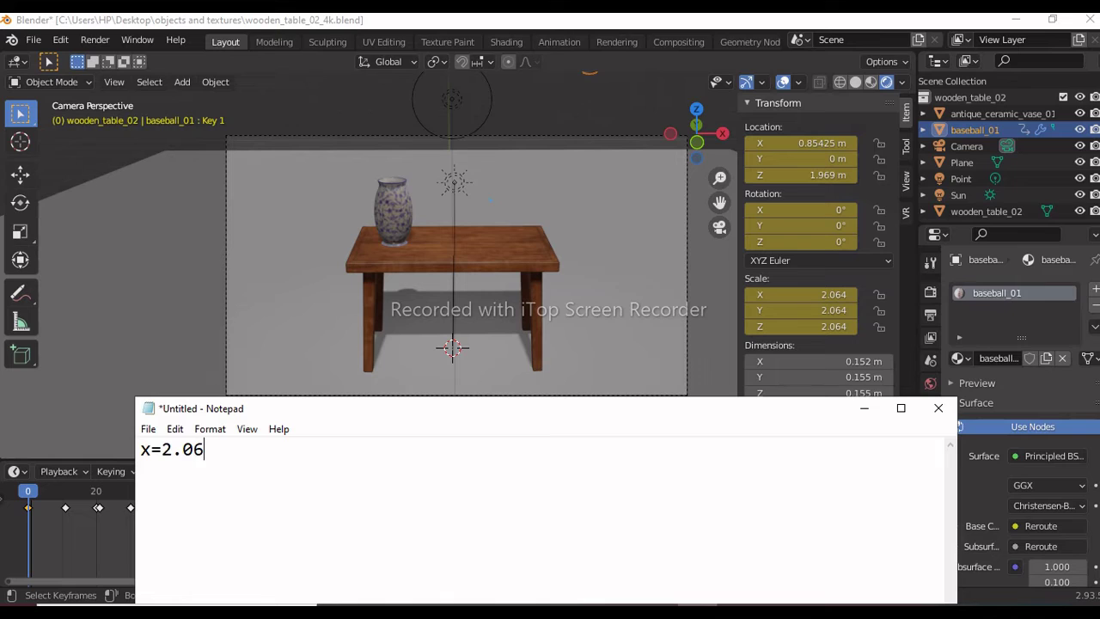
key(ctrl+a)
click(939, 409)
click(582, 318)
- Scrub the timeline back from frame 60 to frame 22 to examine the baseball's shape around its bounces
click(230, 492)
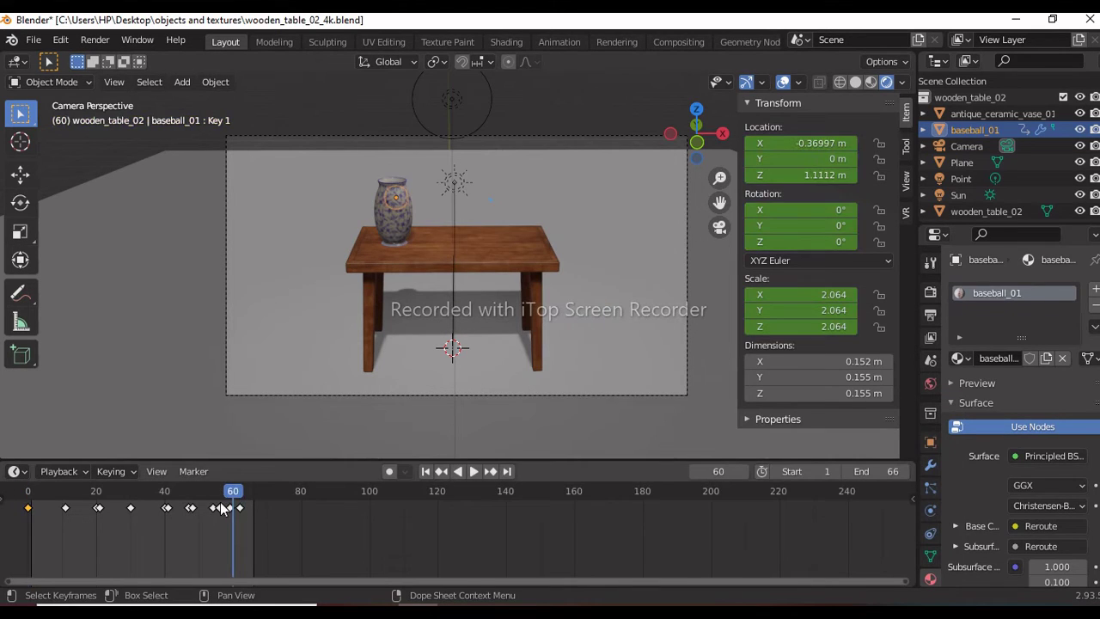
key(Left)
key(Left)
key(Left)
key(Left)
key(Left)
key(Left)
key(Left)
key(Left)
key(Left)
key(Left)
key(Left)
key(Left)
key(Left)
key(Left)
drag(84, 494, 59, 496)
alt+scroll(50, 522, up, 14)
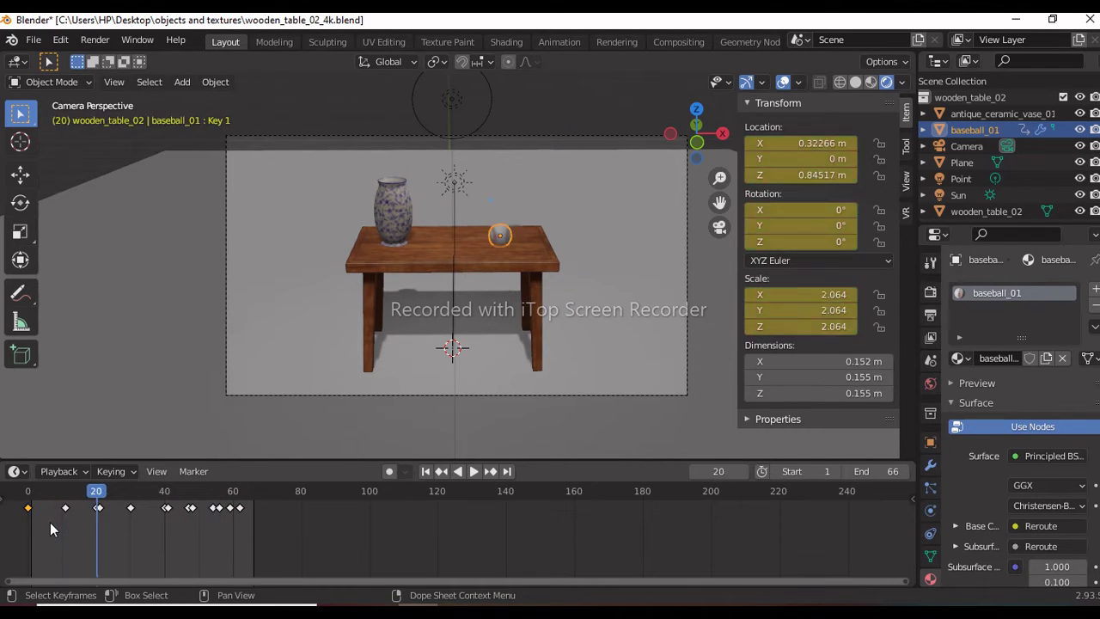
alt+scroll(50, 522, down, 2)
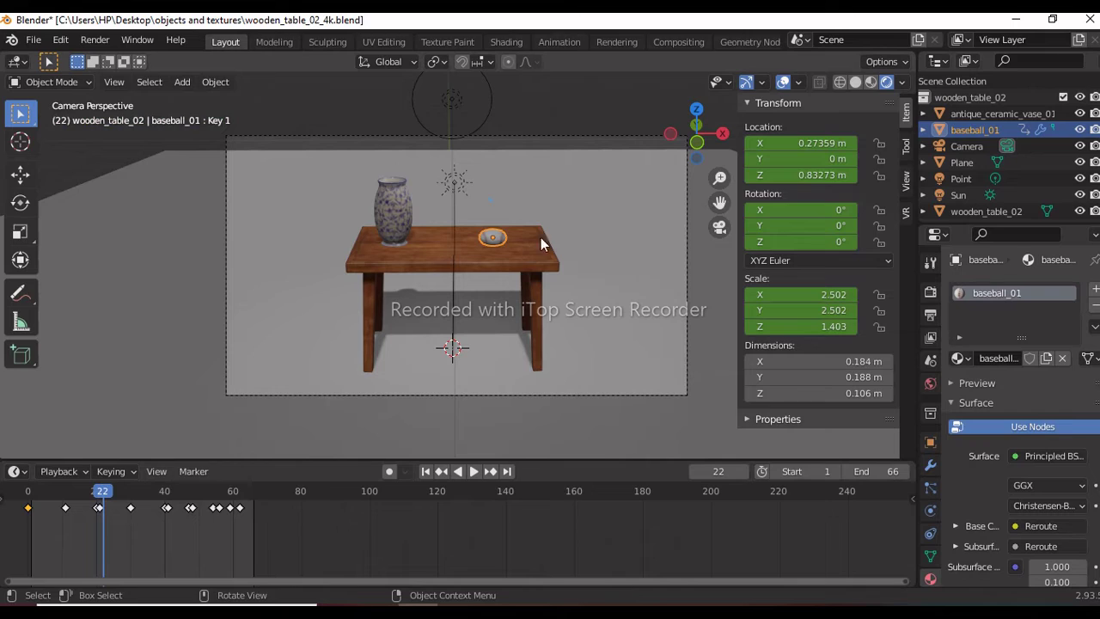
click(773, 295)
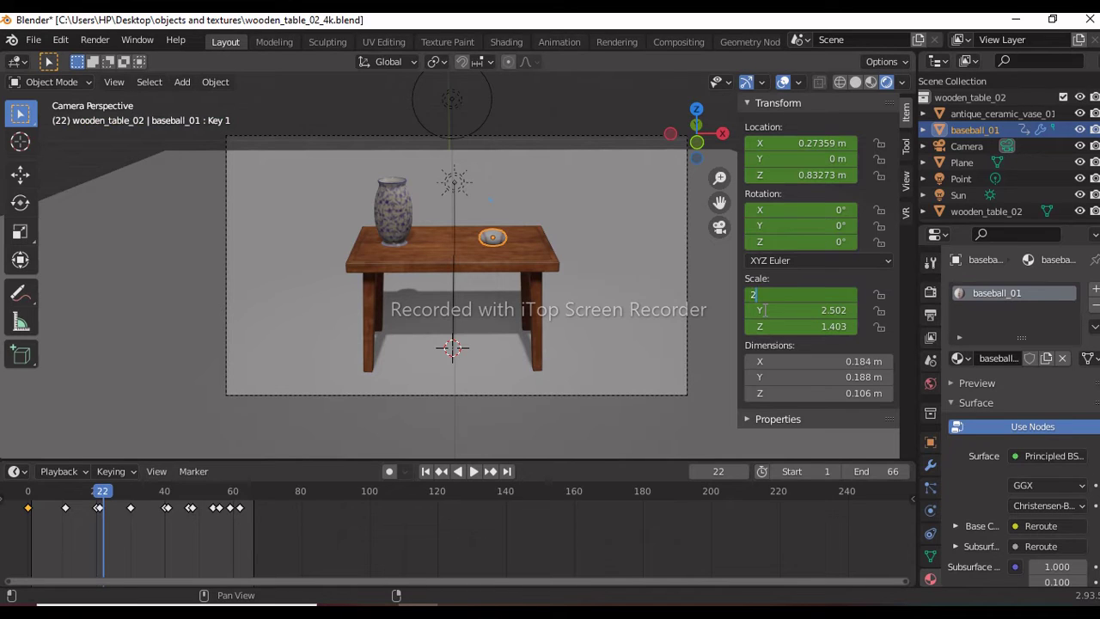
text(2.06)
key(Return)
click(766, 311)
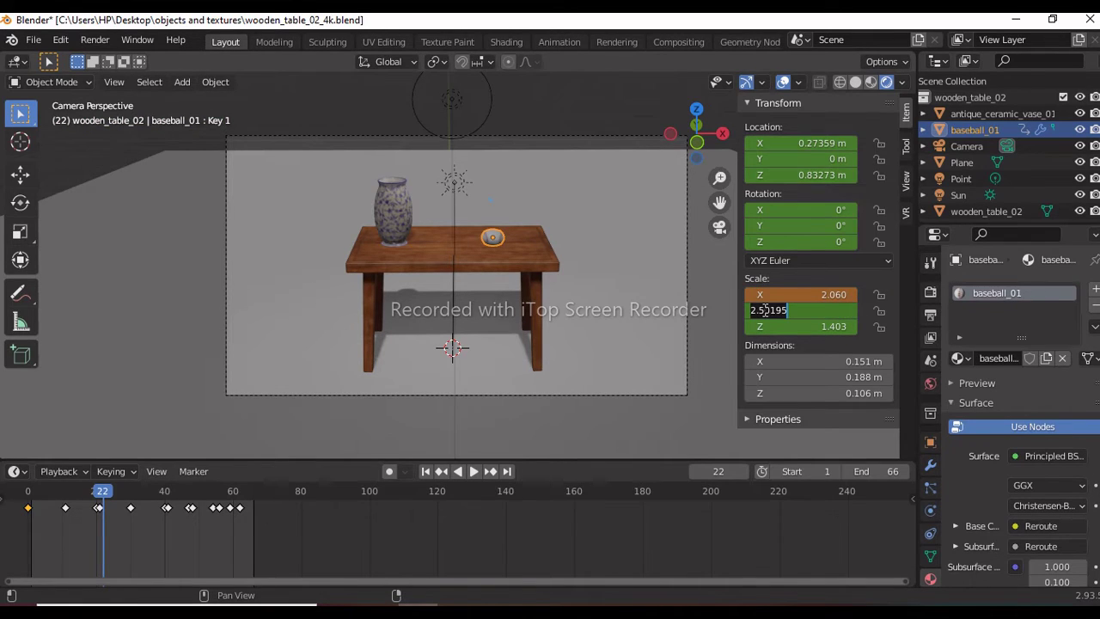
click(30, 495)
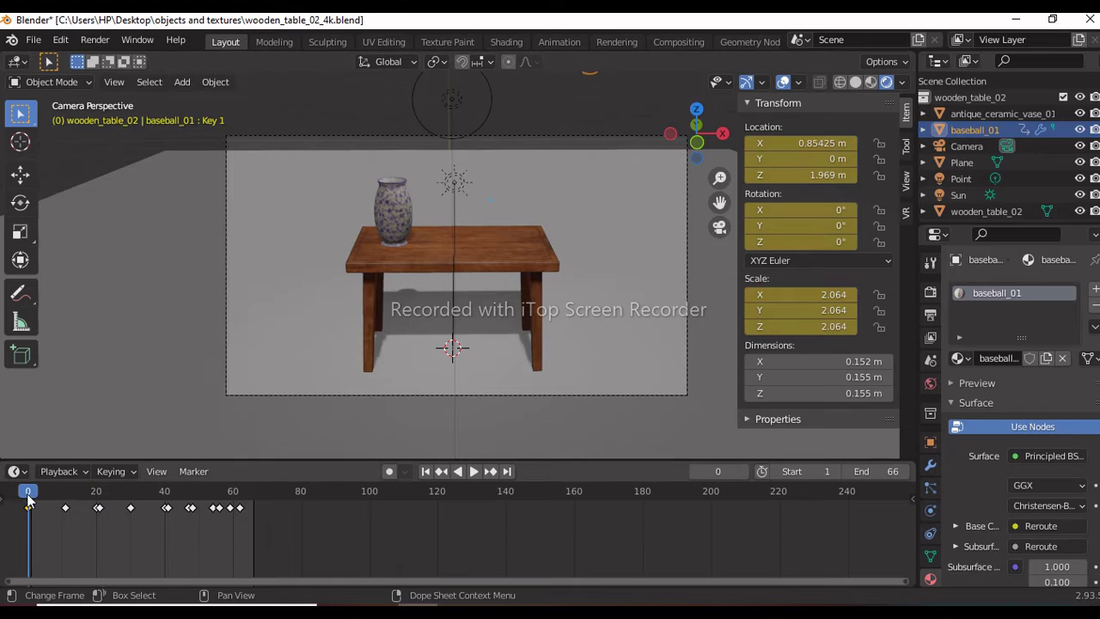
- At frame 22, set the baseball's scale to 2.064 on X, Y and Z
click(99, 505)
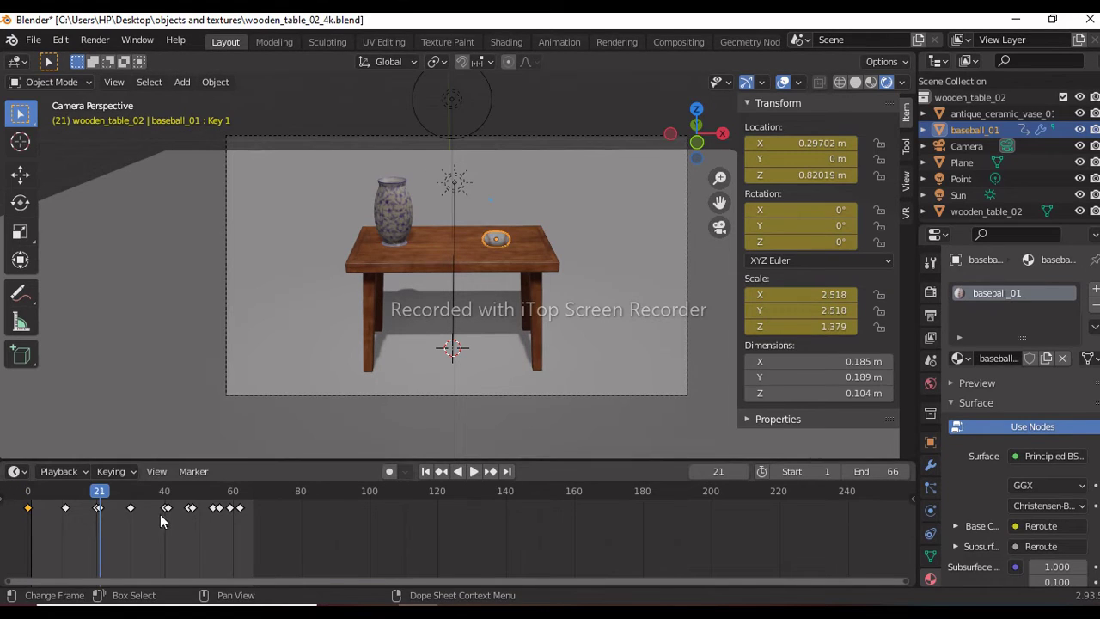
click(800, 295)
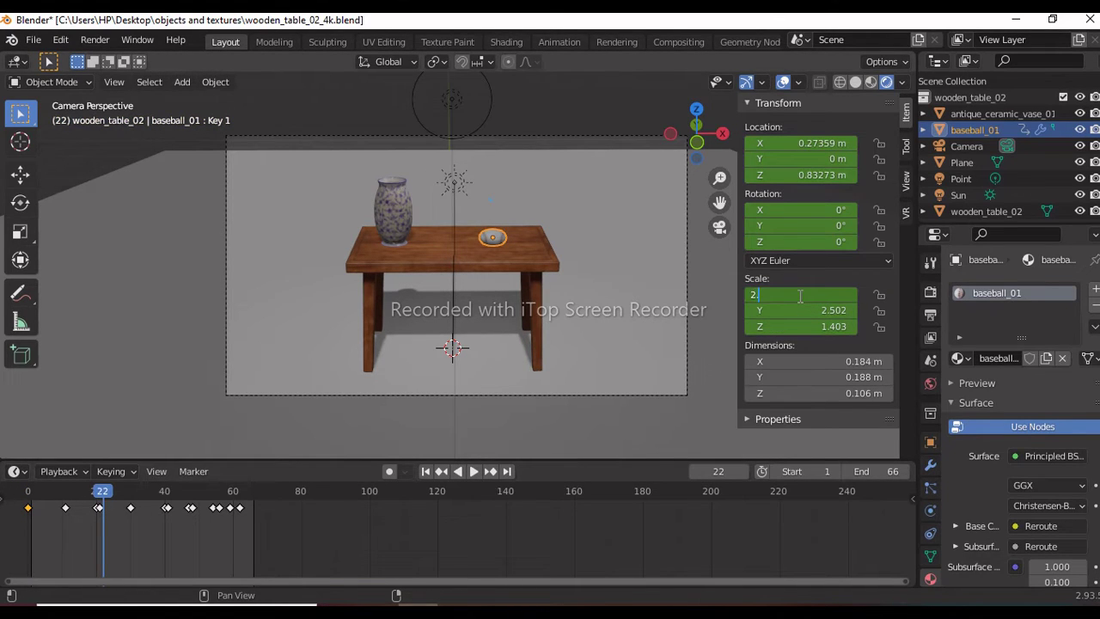
text(2.064)
key(Return)
click(824, 310)
text(2.064)
key(Return)
click(818, 328)
text(2)
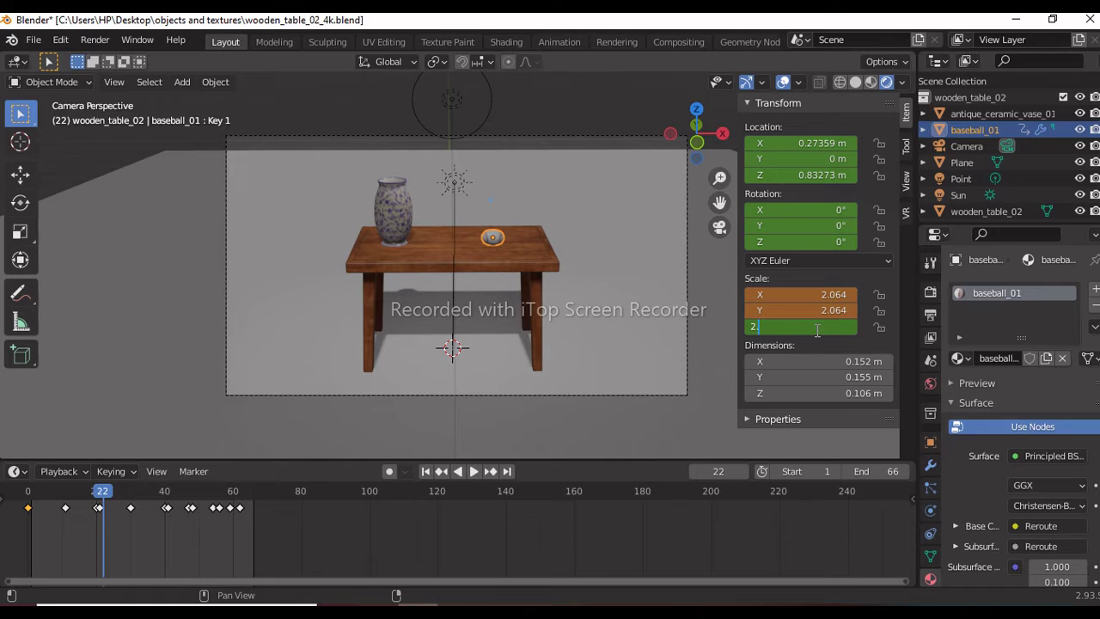
text(.064)
key(Return)
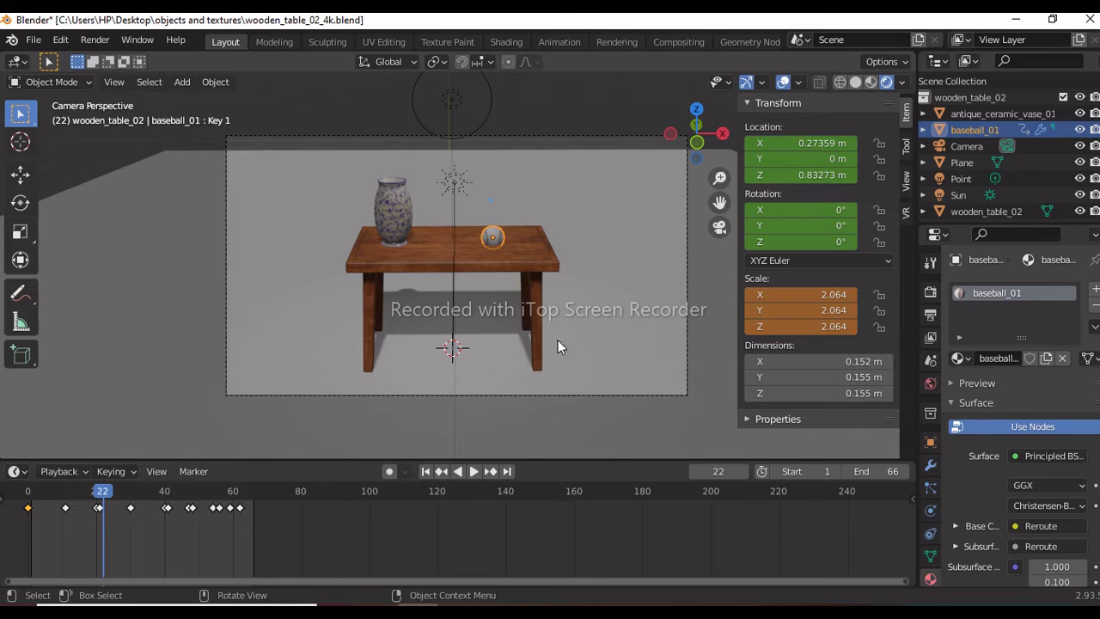
- Raise the baseball about 0.0115 m along Z and insert a keyframe at frame 22
key(g)
key(z)
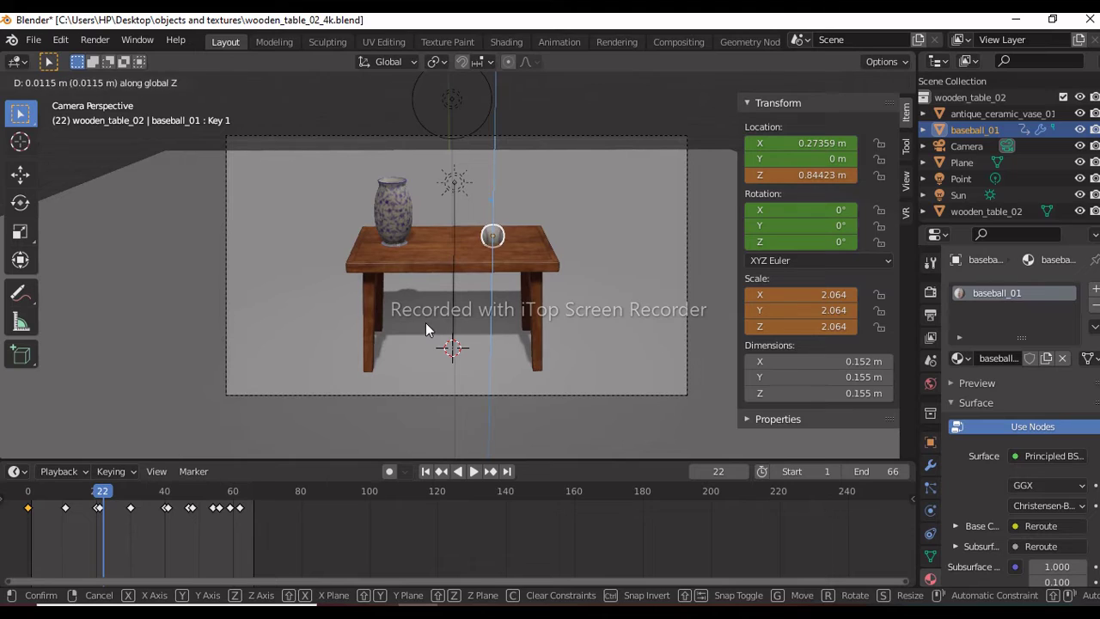
click(426, 323)
key(i)
click(425, 322)
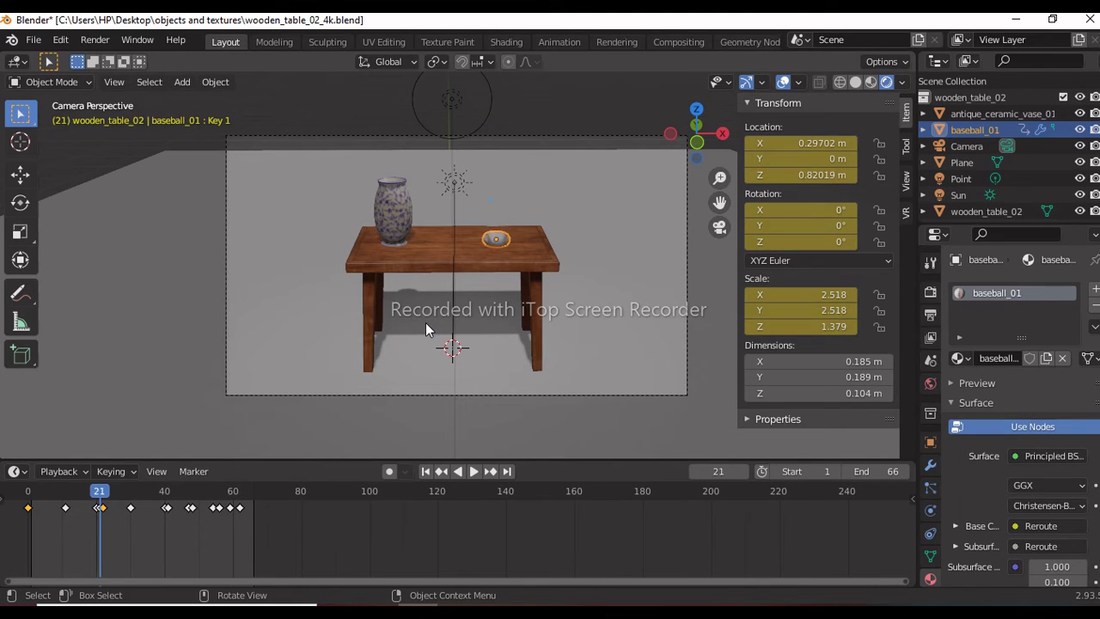
- Step forward through the frames up to 40 to examine the baseball's motion into its second bounce
key(Right)
key(Right)
key(Right)
key(Right)
key(Right)
key(Right)
key(Right)
key(Right)
key(Right)
key(Right)
key(Right)
key(Right)
key(Right)
key(Right)
key(Right)
key(Right)
key(Right)
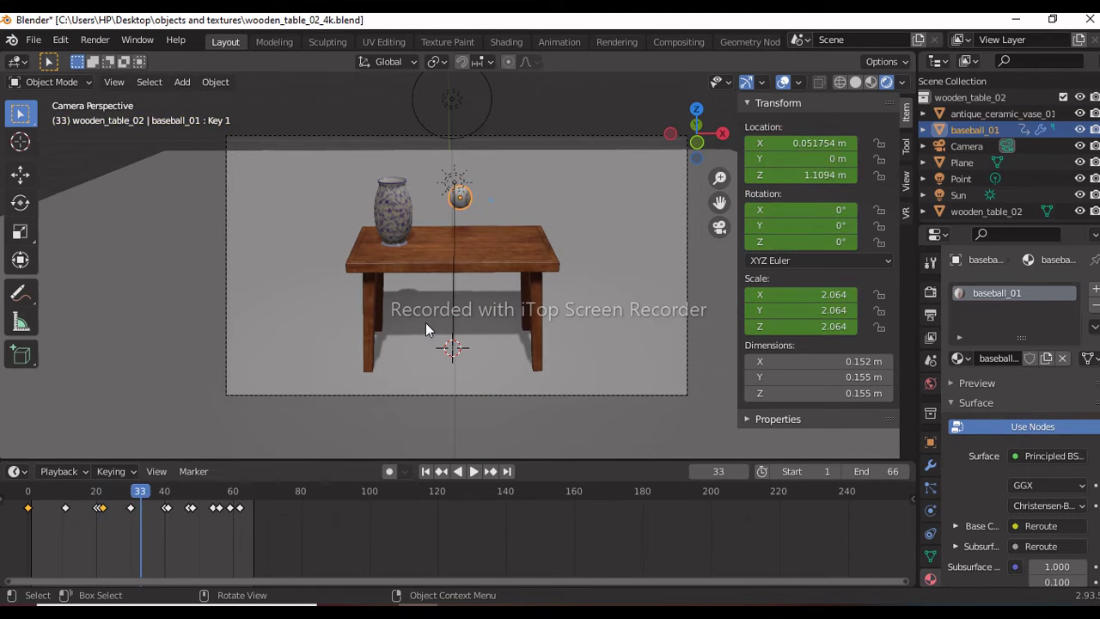
key(Right)
key(Right)
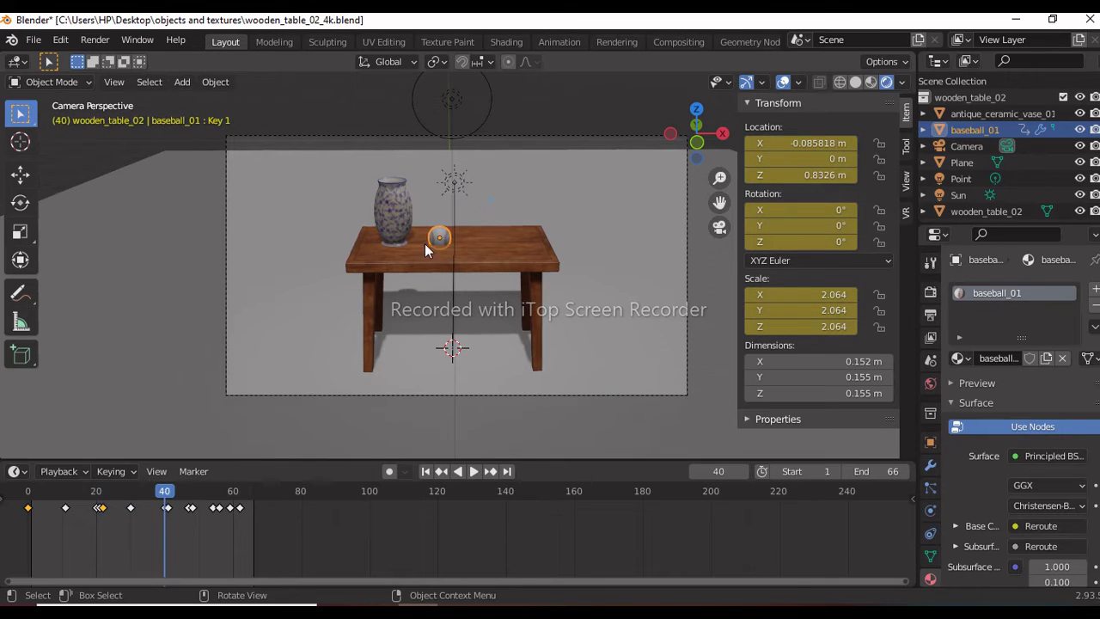
- Move the baseball's frame 41 keyframe one frame earlier, onto frame 40
key(Left)
key(Left)
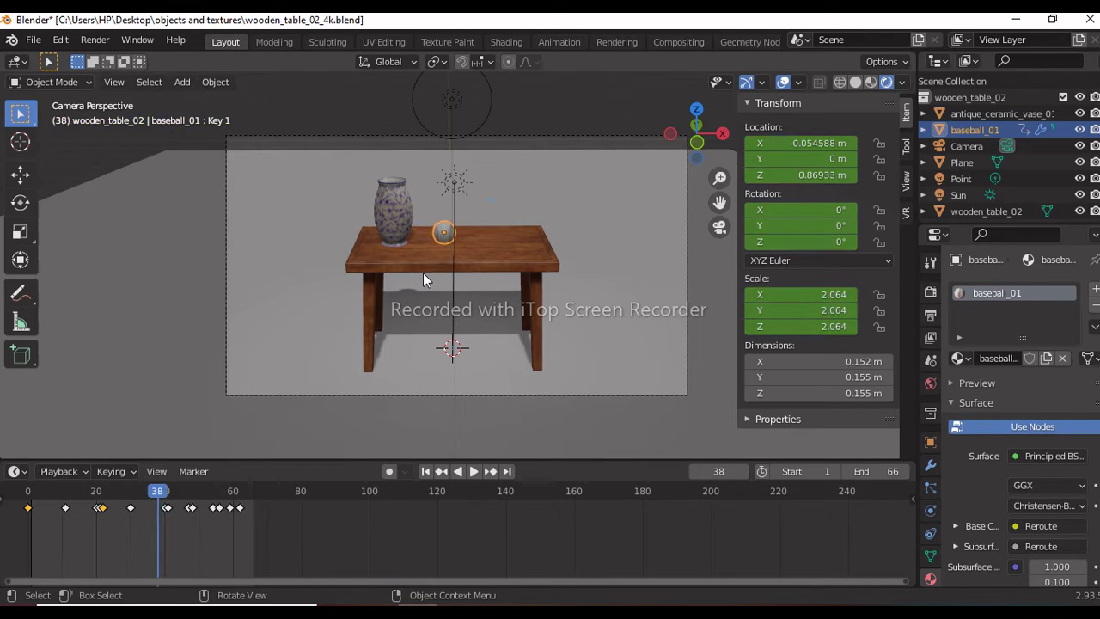
key(Right)
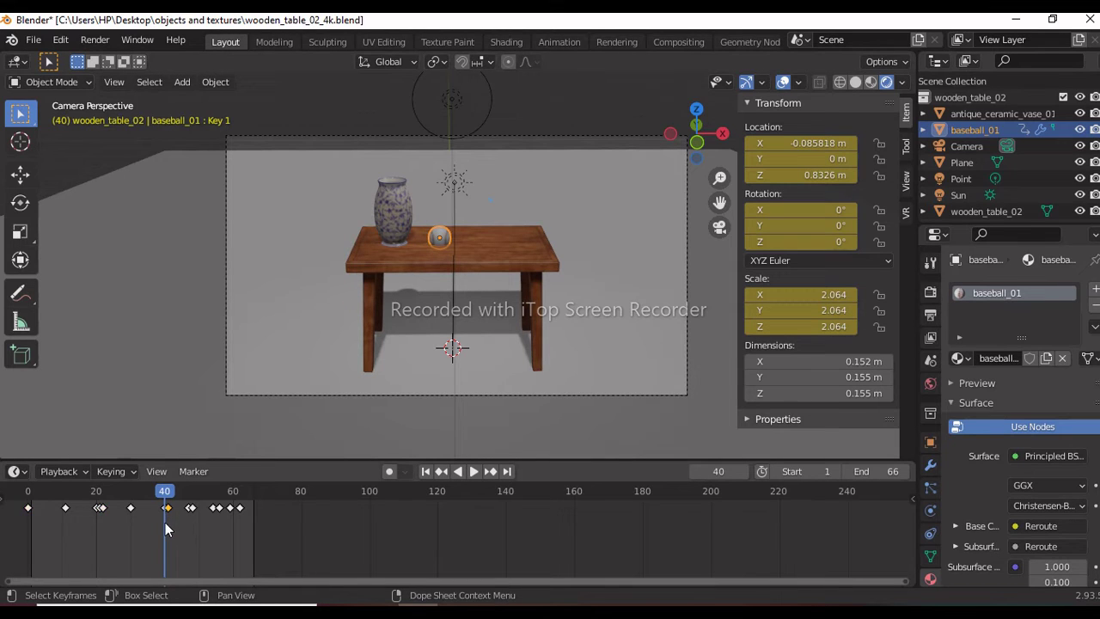
key(g)
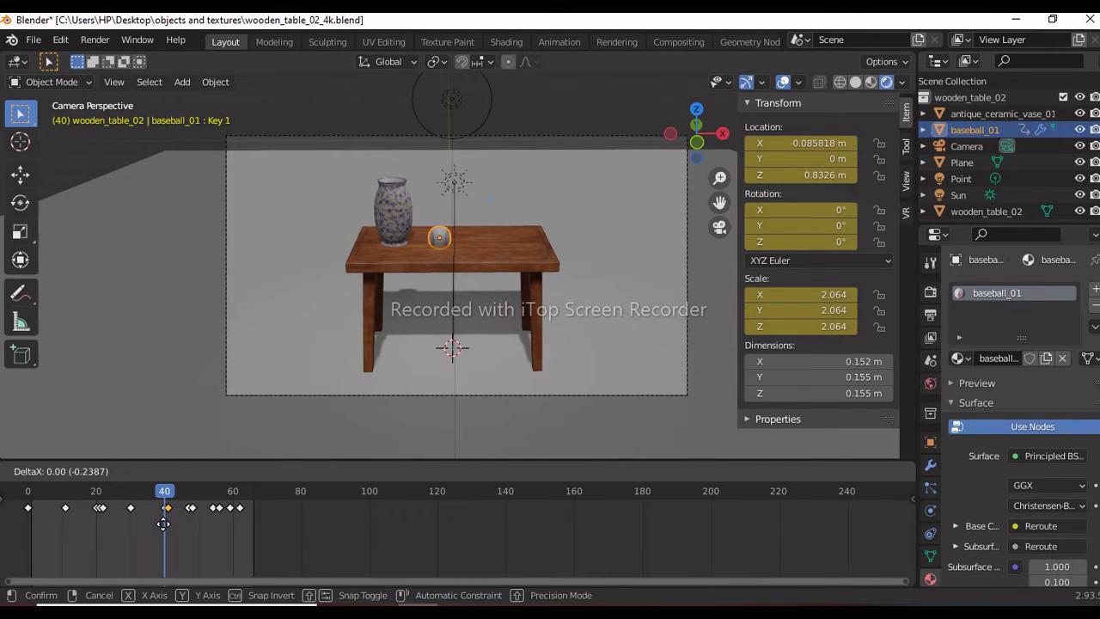
click(160, 523)
- Step and play through the animation around the second bounce to examine how the baseball changes shape before frame 40
key(Right)
key(Right)
key(Right)
key(Right)
key(Right)
key(Right)
key(Right)
key(Right)
key(Left)
key(Left)
key(Left)
key(Left)
key(Left)
key(Left)
key(Left)
key(Left)
key(Left)
key(Left)
key(Left)
key(Left)
key(Left)
key(Left)
key(Left)
key(Left)
key(Left)
key(Left)
key(Left)
key(Left)
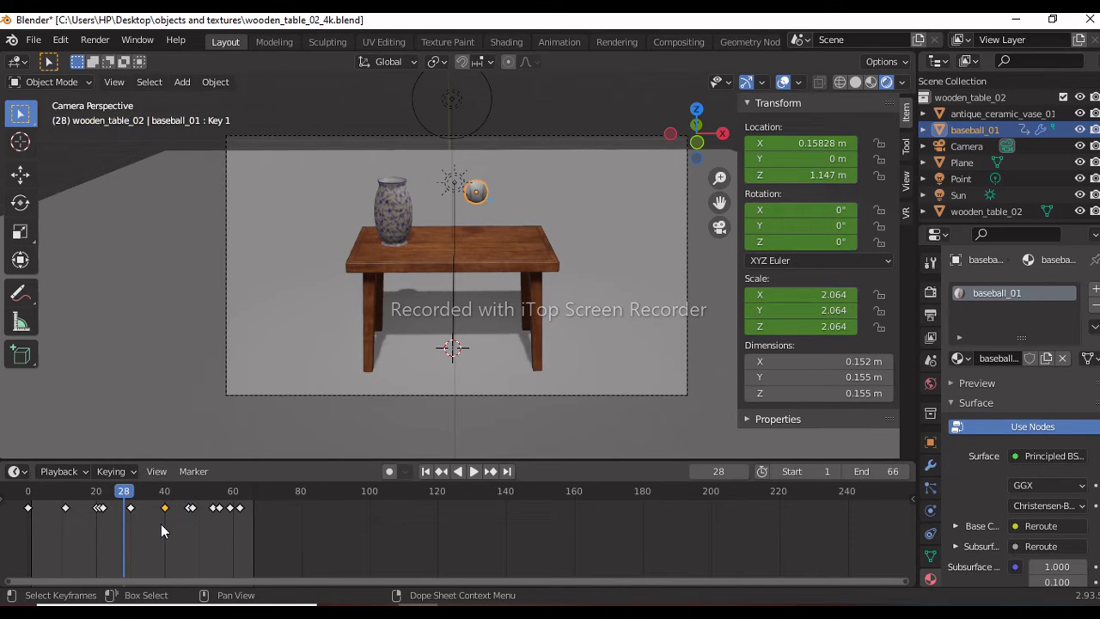
key(space)
key(Left)
key(Left)
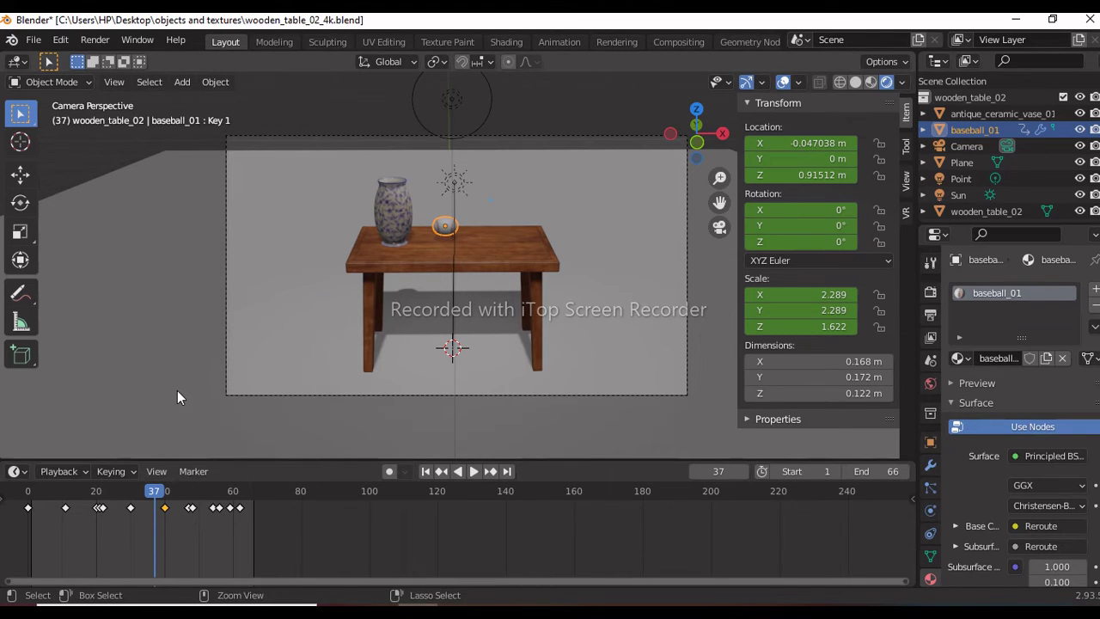
key(shift+z)
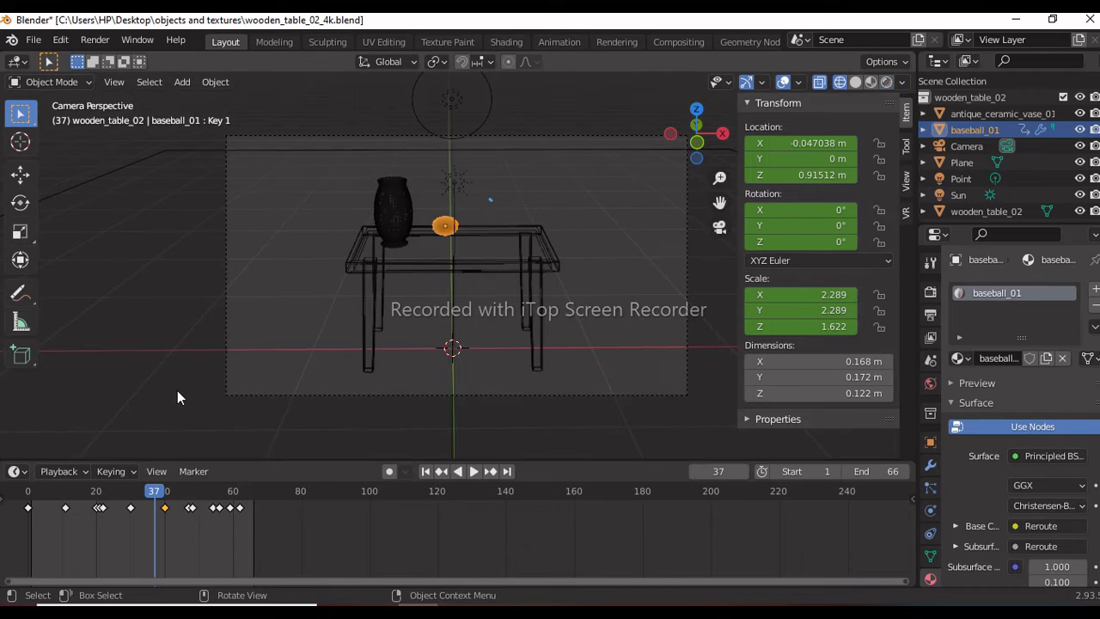
key(shift+z)
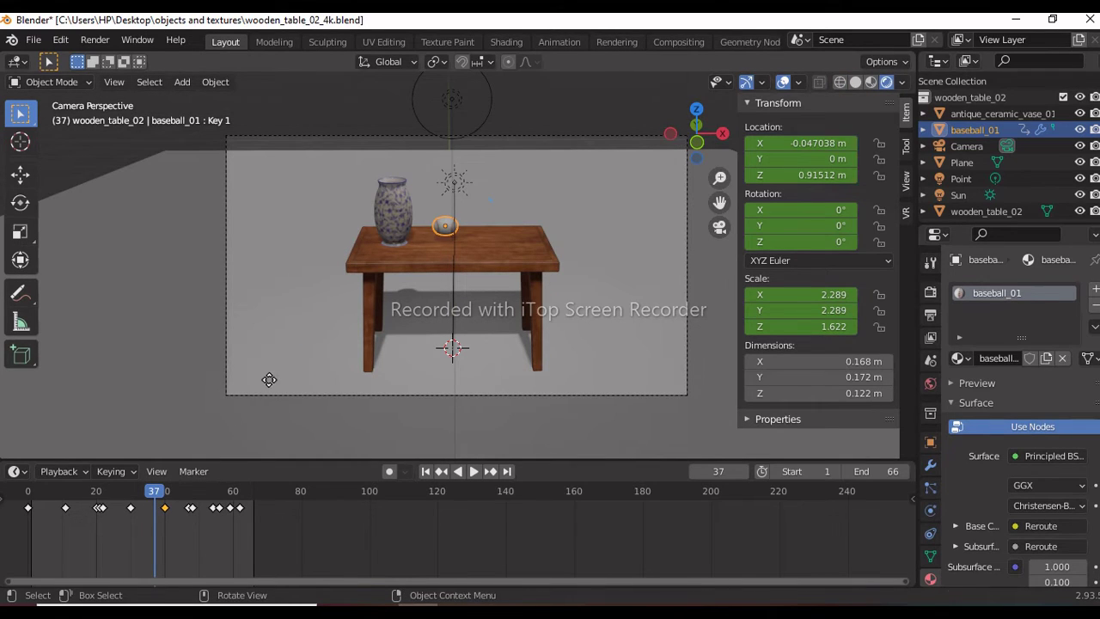
key(g)
right_click(241, 401)
- At frame 39, set the baseball's scale to 2.064 on X, Y and Z and insert a Location, Rotation & Scale keyframe
key(Right)
key(Right)
drag(150, 498, 164, 516)
key(Left)
click(816, 294)
text(2)
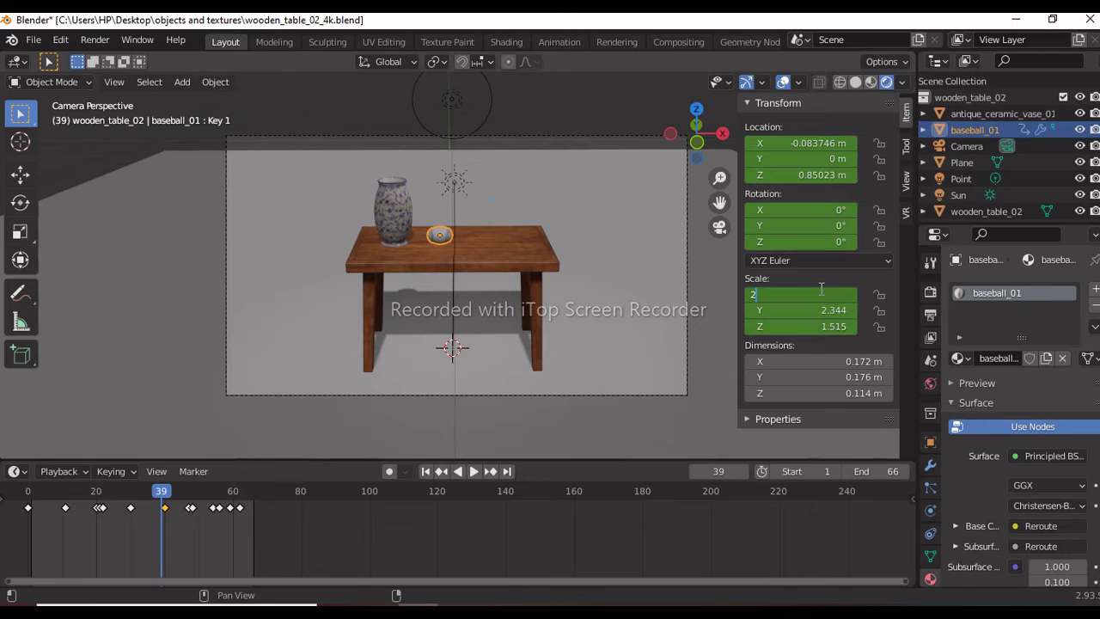
text(.064)
key(Return)
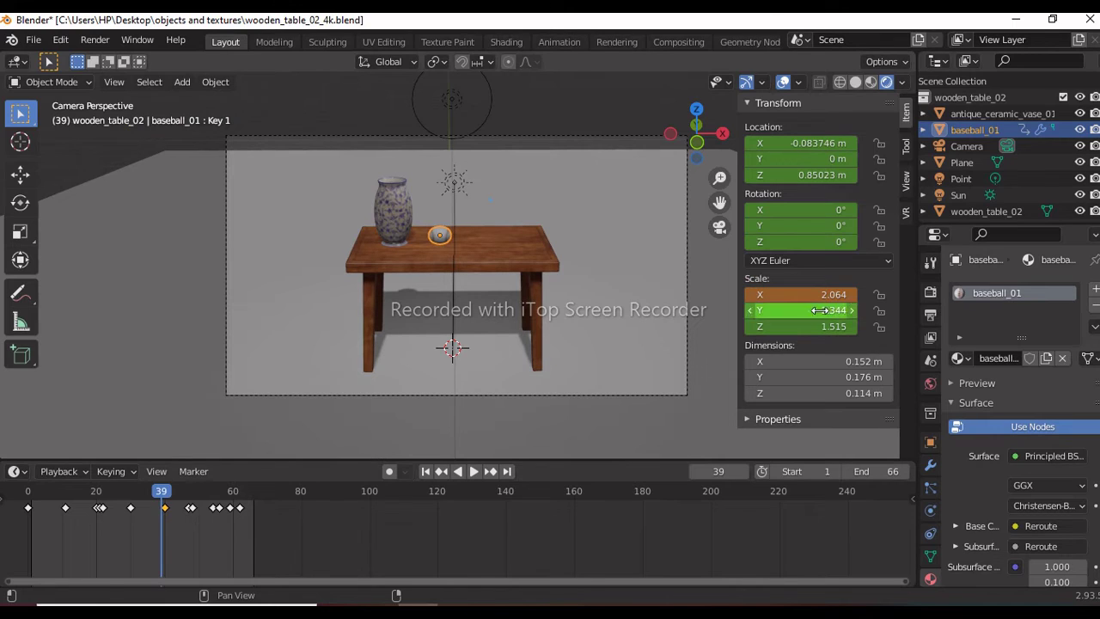
click(821, 310)
text(2.064)
key(Return)
click(813, 326)
text(2.064)
key(Return)
key(i)
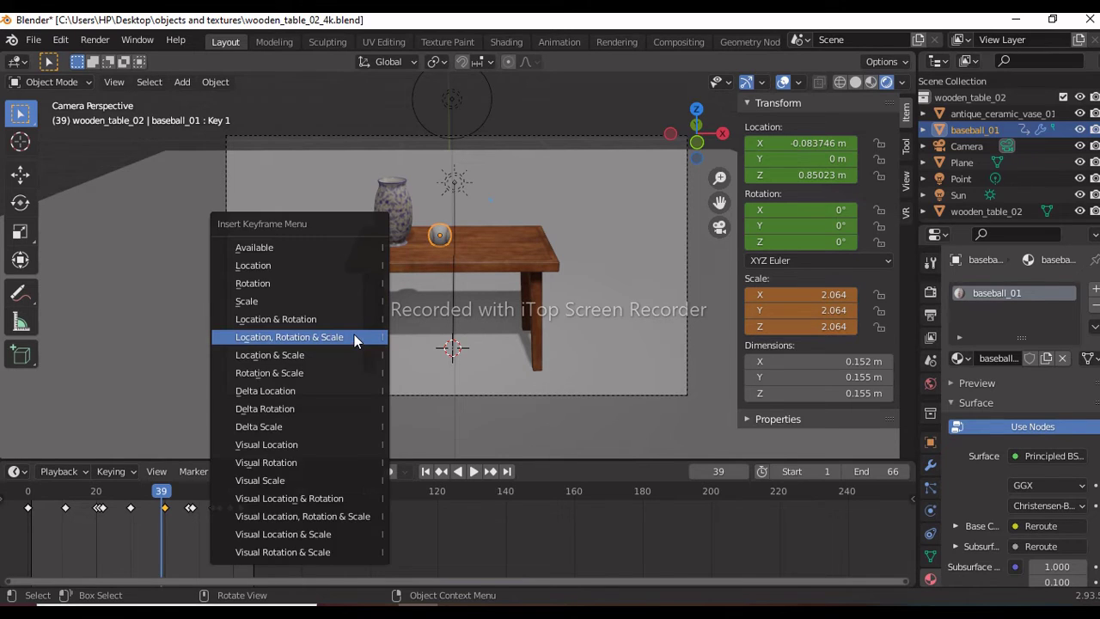
click(354, 337)
- Step back and forth through frames 37 to 42 to examine the second bounce's squash, stopping at frame 41
key(Right)
key(Right)
key(Left)
key(Left)
key(Left)
key(Left)
key(Right)
key(Right)
key(Right)
key(Right)
key(Right)
key(Left)
- At frame 41, set the baseball's scale to 2.64 on X, Y and Z
double_click(788, 294)
text(2)
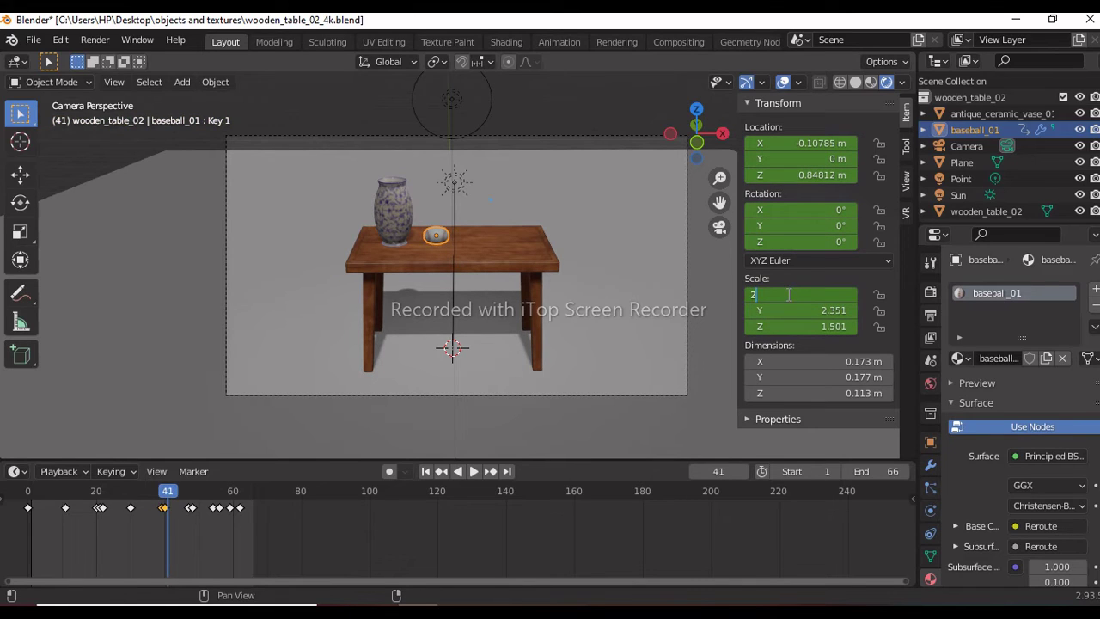
text(.64)
key(Return)
double_click(790, 305)
text(2)
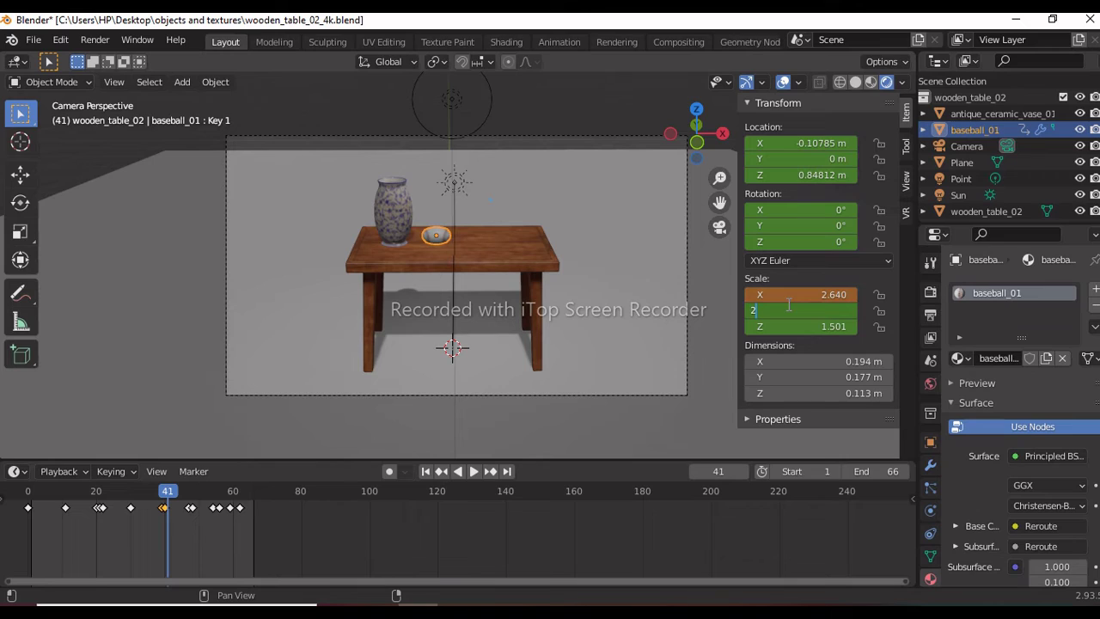
text(.64)
key(Return)
double_click(789, 327)
text(2.64)
key(Return)
- Correct the baseball's scale at frame 41 to 2.064 on X, Y and Z
double_click(813, 294)
text(2.064)
key(Return)
double_click(798, 310)
text(2.064)
key(Return)
double_click(798, 327)
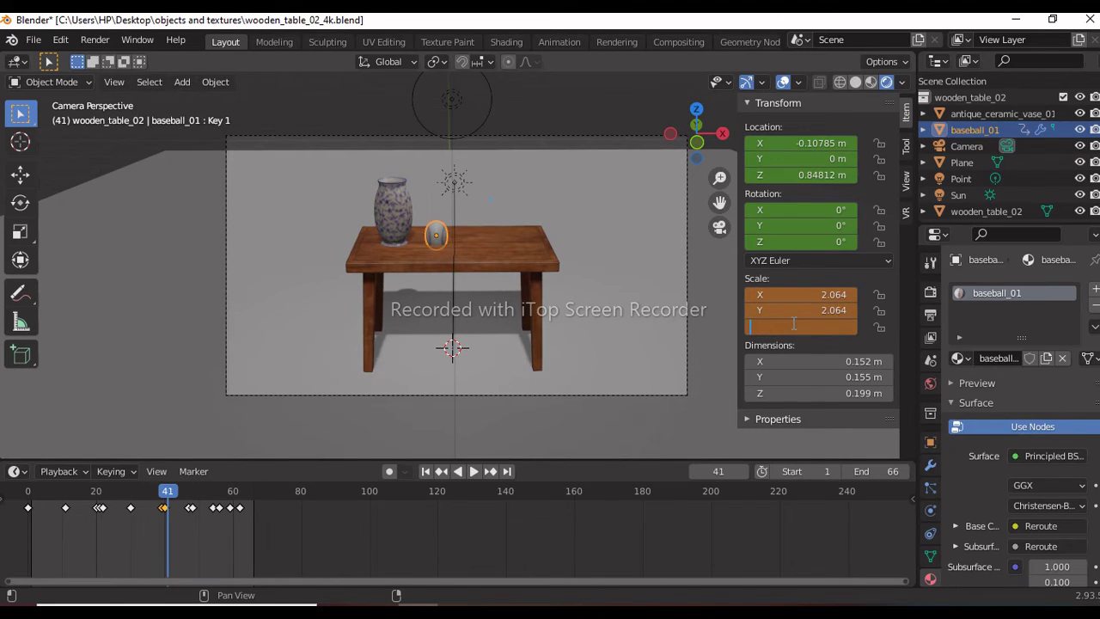
text(2.064)
key(Return)
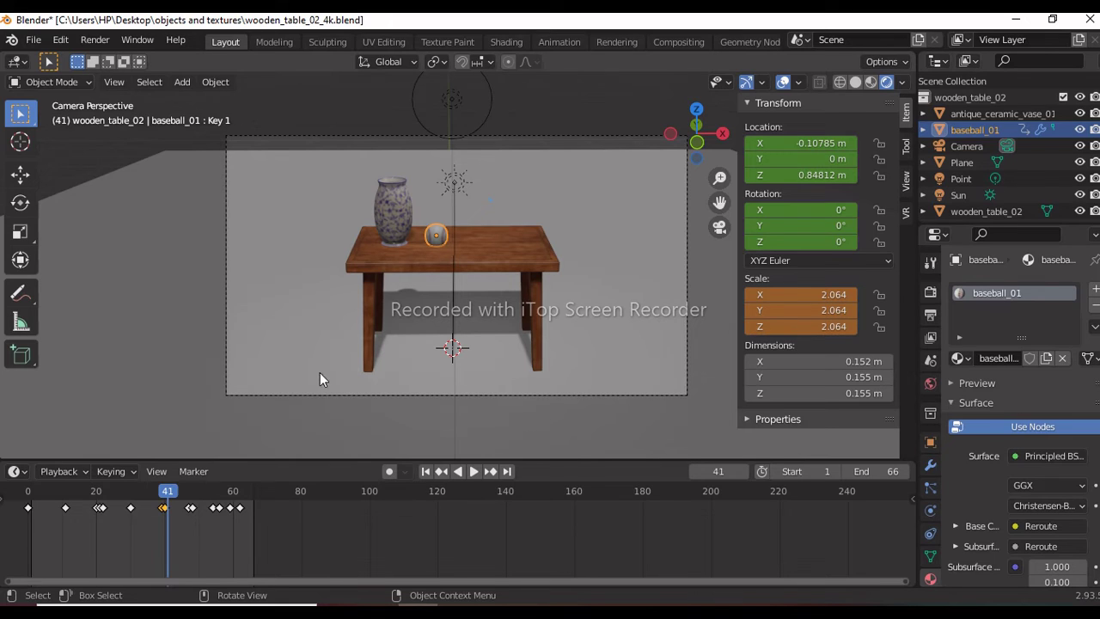
- Insert a Location, Rotation & Scale keyframe for the baseball at frame 41
key(o)
key(i)
click(343, 339)
- Step back and forth through frames 41 to 49 to examine the baseball's rebound towards the vase
key(Right)
key(Right)
key(Right)
key(Right)
key(Right)
key(Right)
key(Right)
key(Right)
key(Left)
key(Left)
key(Left)
key(Left)
key(Right)
key(Right)
key(Right)
key(Right)
key(Left)
key(Left)
key(Left)
key(Right)
key(Right)
key(Right)
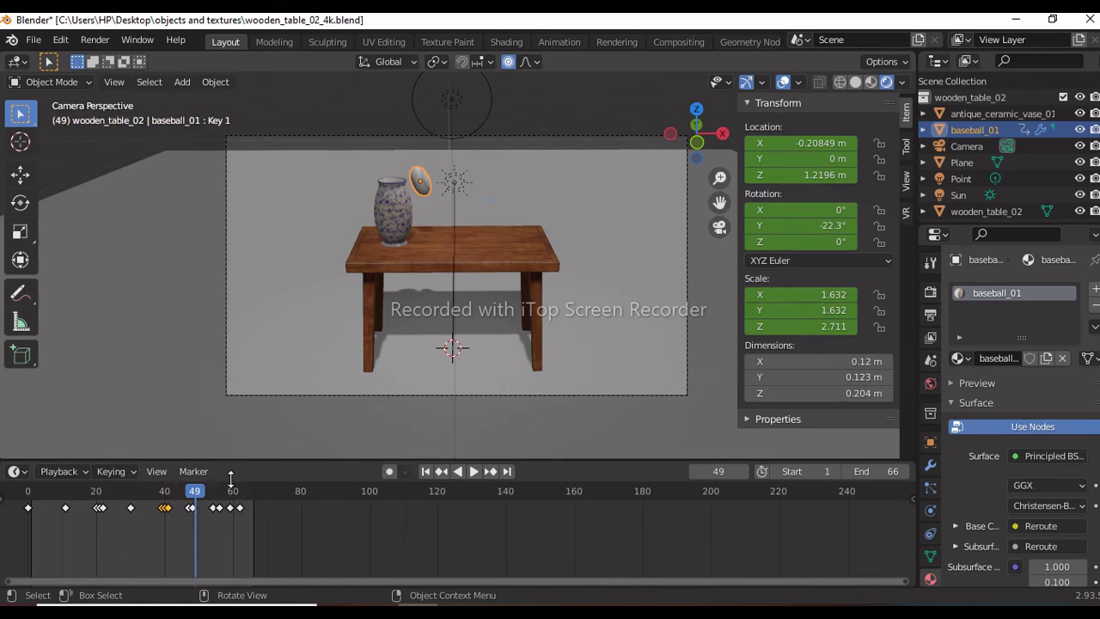
- Delete the baseball's extra keyframe at frame 47, keeping the one at frame 48
key(Left)
key(Left)
key(Right)
key(Right)
click(189, 513)
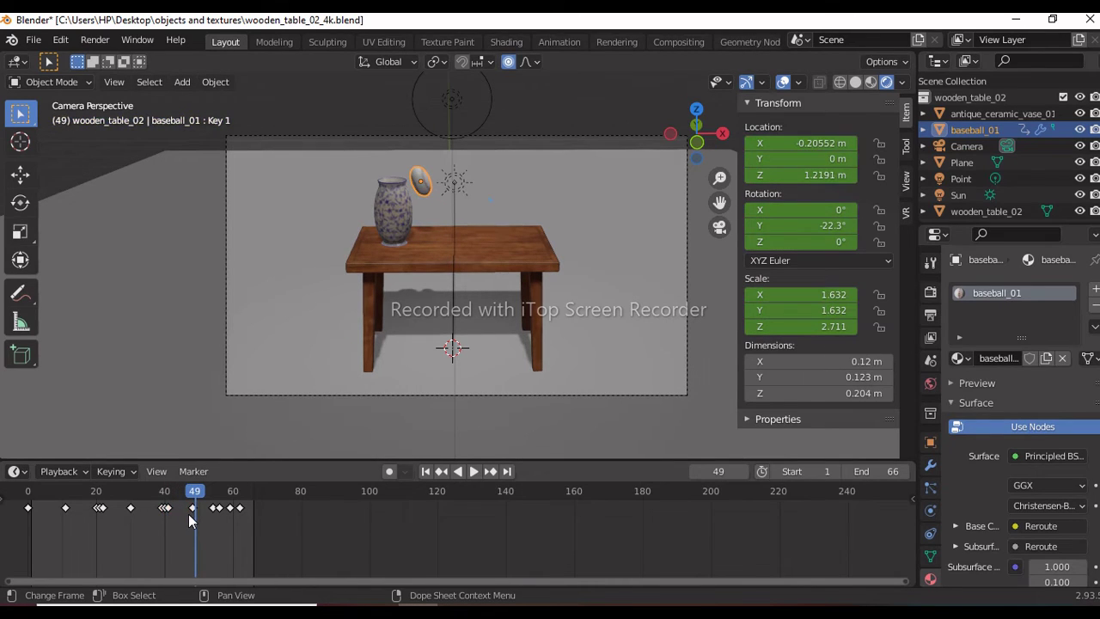
- Step back from frame 49 to 40 and play the animation, stopping at the first bounce's squash at frame 21
key(Left)
key(Left)
key(Left)
key(Left)
key(Left)
key(Left)
key(Left)
key(Left)
key(Left)
key(space)
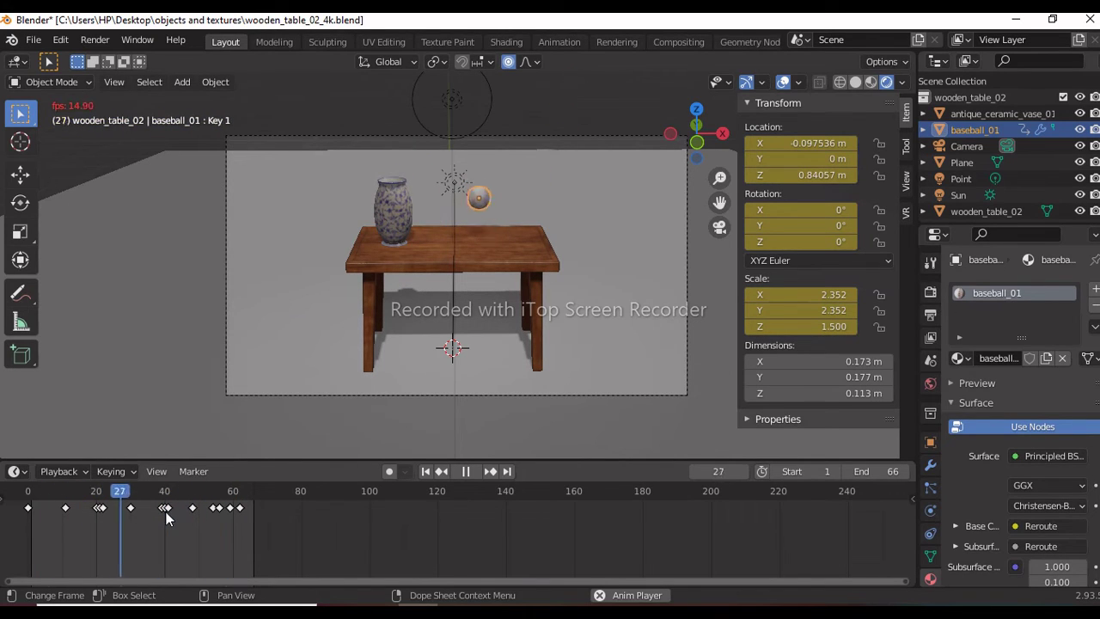
key(space)
mouse_move(107, 493)
mouse_down()
mouse_move(127, 493)
mouse_move(89, 503)
mouse_up()
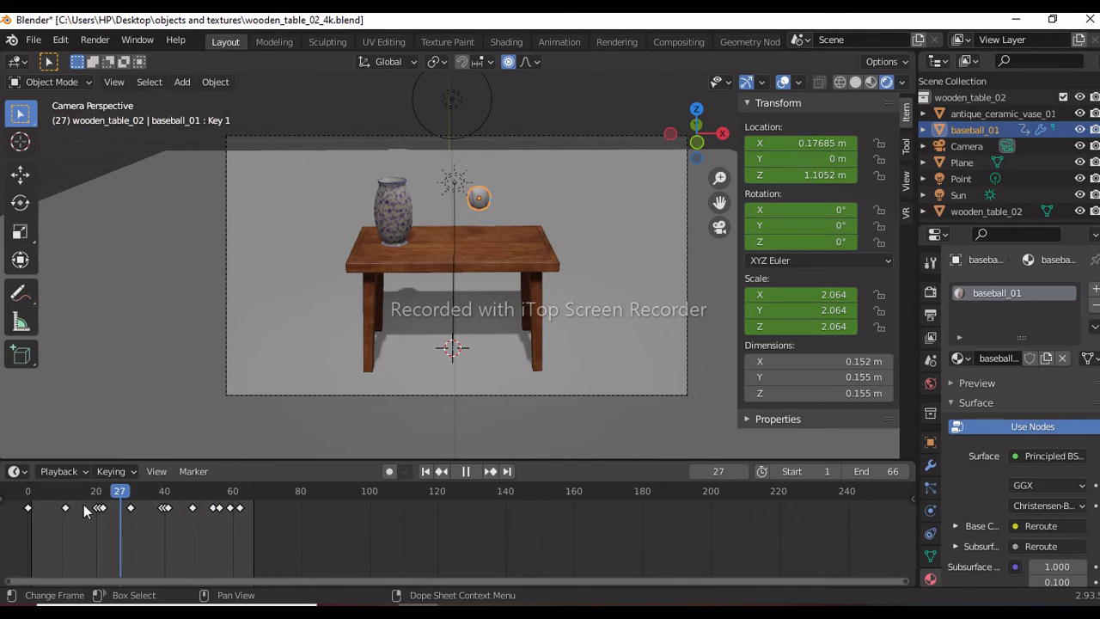
key(space)
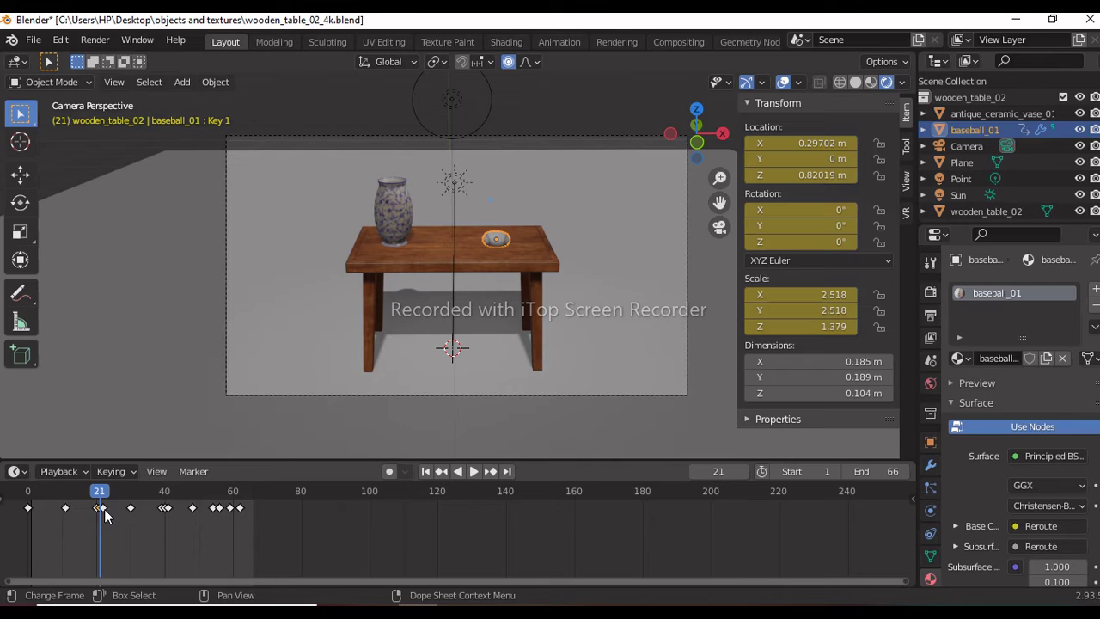
- Shift all the baseball's keyframes from frame 22 onwards one frame later
drag(101, 535, 250, 526)
key(g)
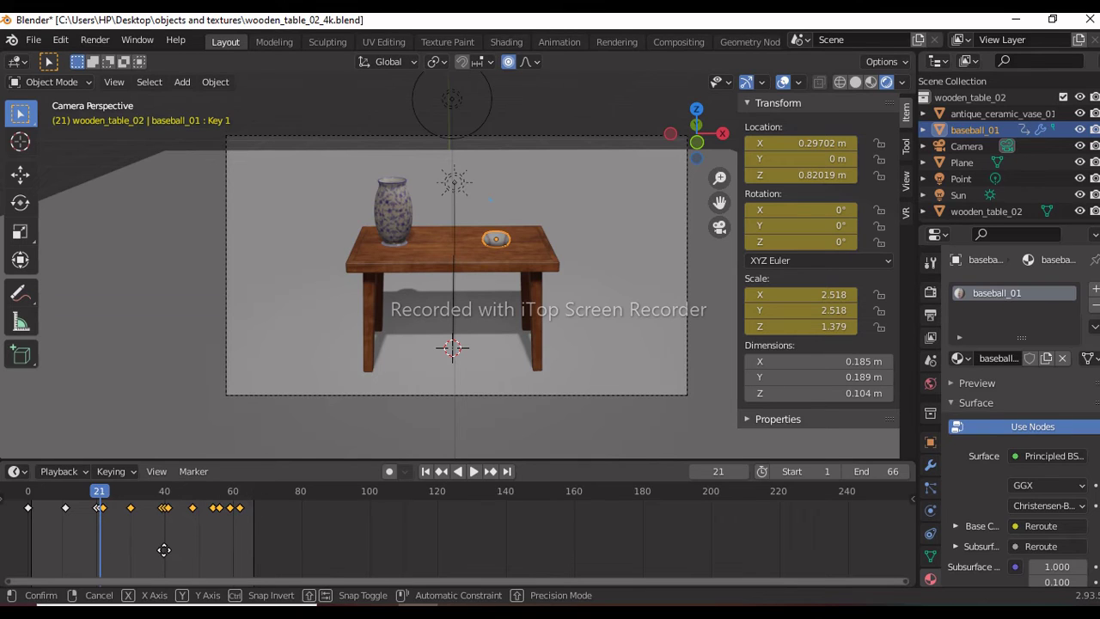
click(169, 551)
key(Right)
key(Right)
key(Left)
- Duplicate the first bounce's squash keyframe from frame 21 to frame 22 and check the surrounding frames
click(102, 509)
key(g)
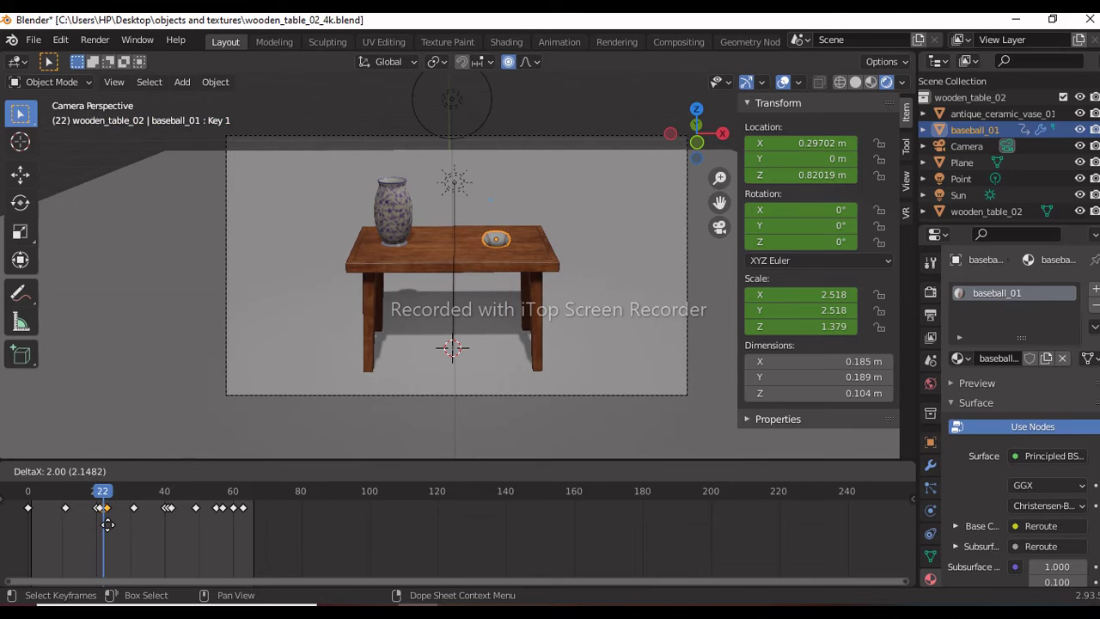
click(110, 524)
key(Right)
key(Right)
key(Left)
key(Left)
key(Left)
key(Left)
key(Left)
key(Right)
key(Right)
key(Right)
key(Right)
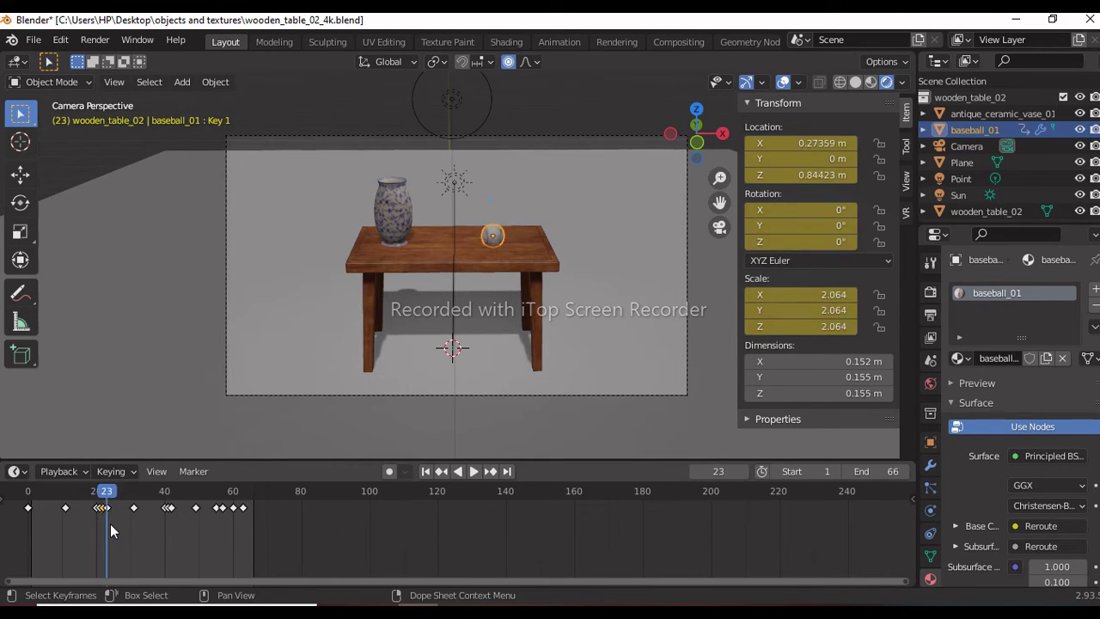
- Step through frames 23 to 50 and back to 43 to examine the second bounce
key(Right)
key(Right)
key(Right)
key(Right)
key(Right)
key(Right)
key(Right)
key(Right)
key(Right)
key(Right)
key(Right)
key(Right)
key(Right)
key(Right)
key(Right)
key(Right)
key(Right)
key(Right)
key(Right)
key(Right)
key(Right)
key(Right)
key(Right)
key(Right)
key(Right)
key(Right)
key(Right)
key(Left)
key(Left)
key(Left)
key(Left)
key(Left)
key(Left)
key(Left)
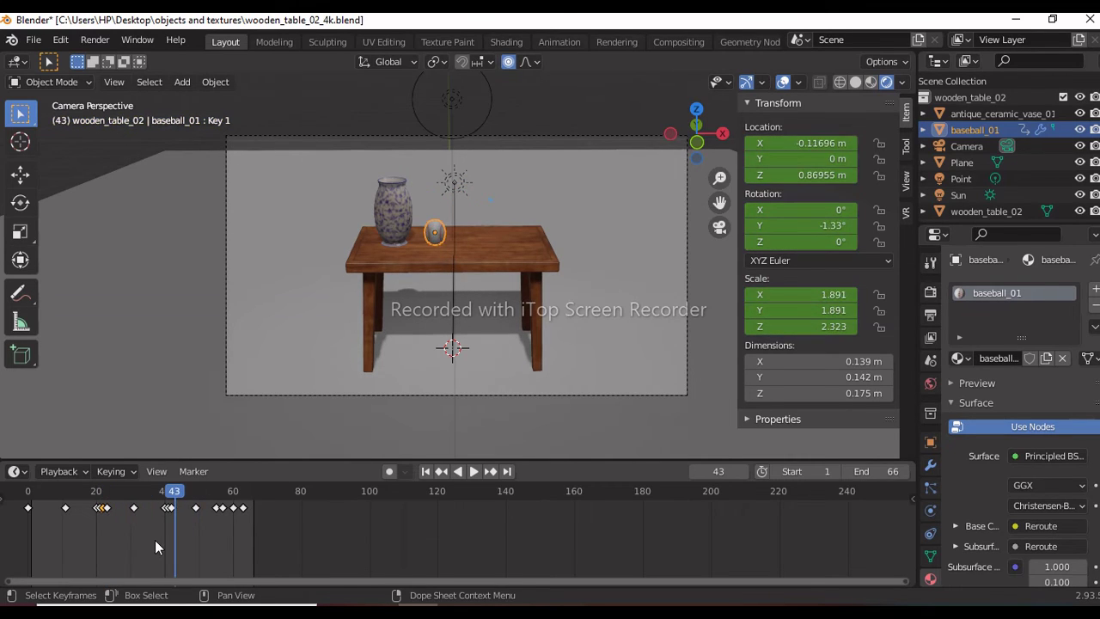
- Move the second bounce's restored-scale keyframe from frame 42 to frame 43
key(Left)
key(Left)
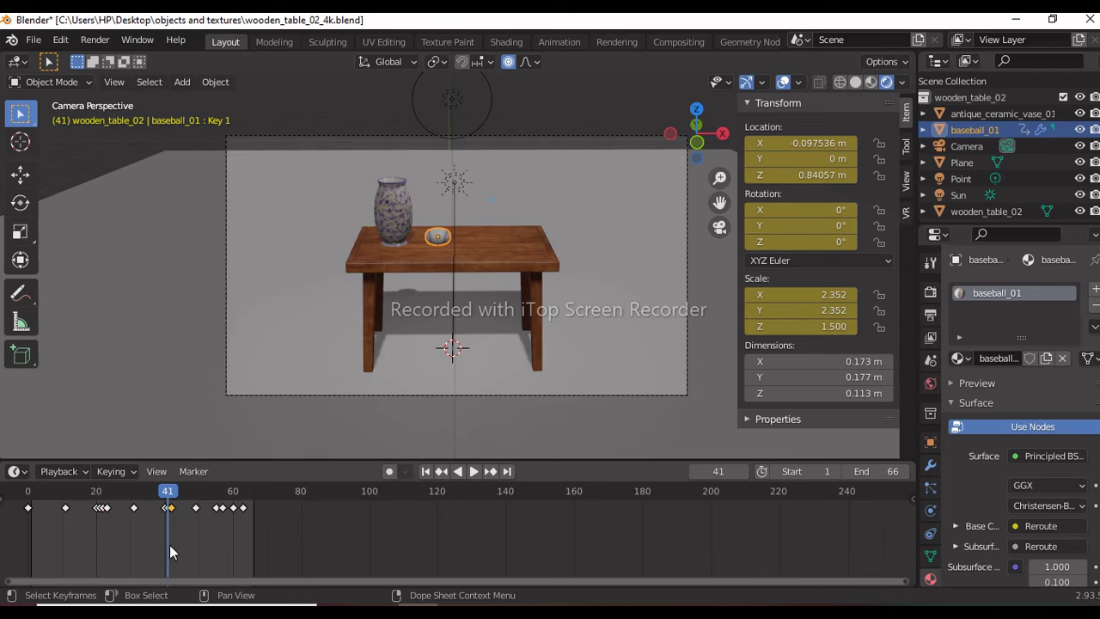
key(g)
click(179, 501)
key(Right)
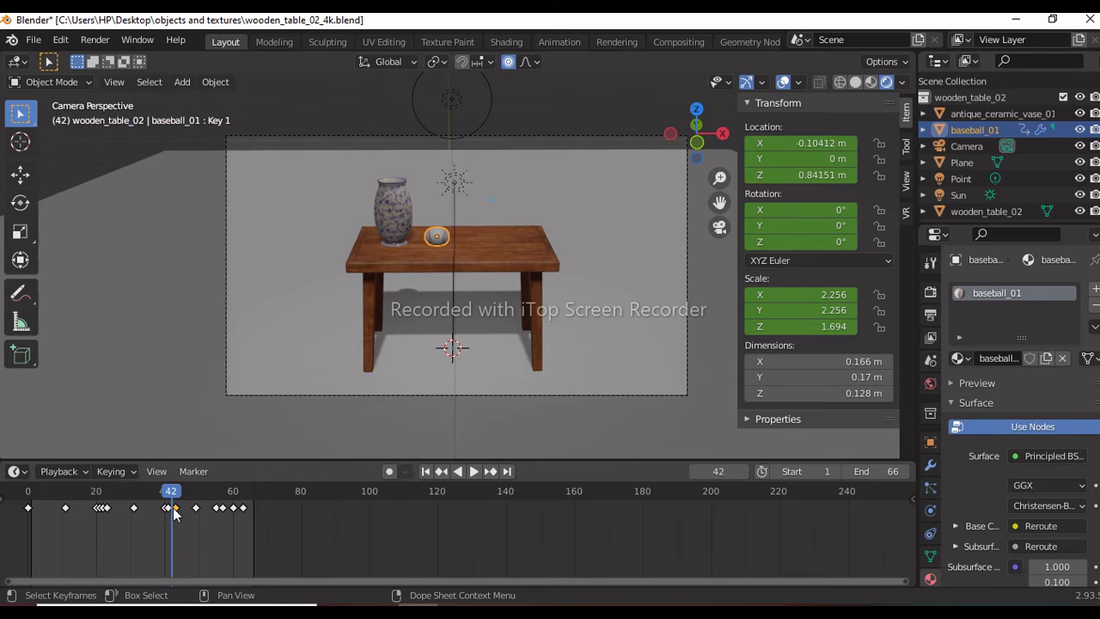
- Move the pre-squash keyframe of the second bounce from frame 40 to frame 38
key(c)
click(181, 511)
right_click(162, 518)
key(g)
click(169, 515)
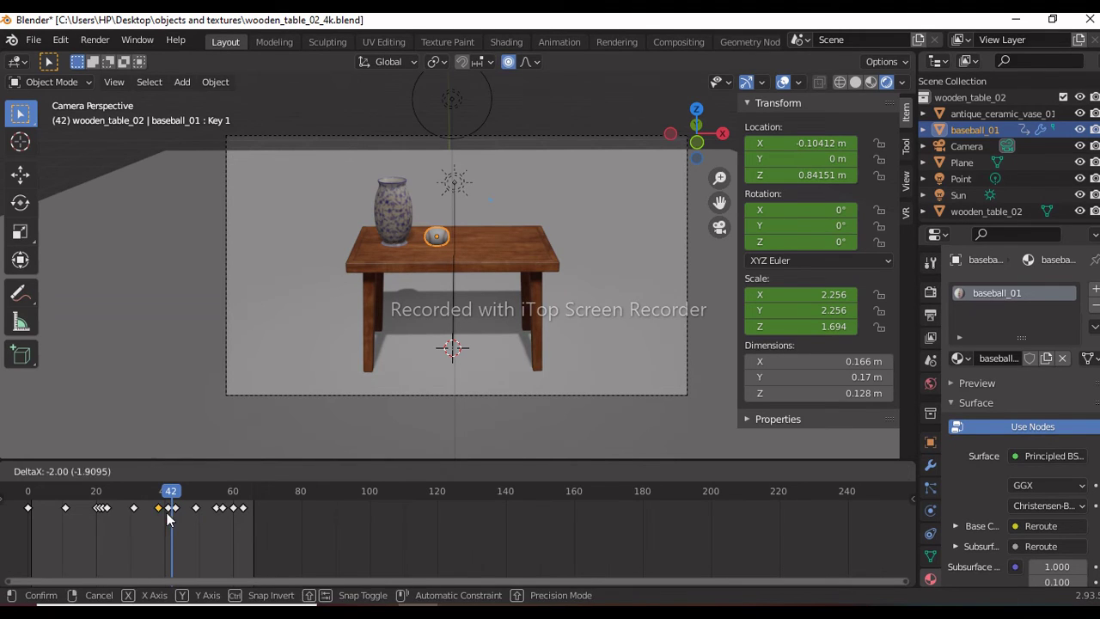
- Duplicate the squash keyframe from frame 41 to frame 42 and delete the keyframe at frame 38
click(168, 515)
key(shift+d)
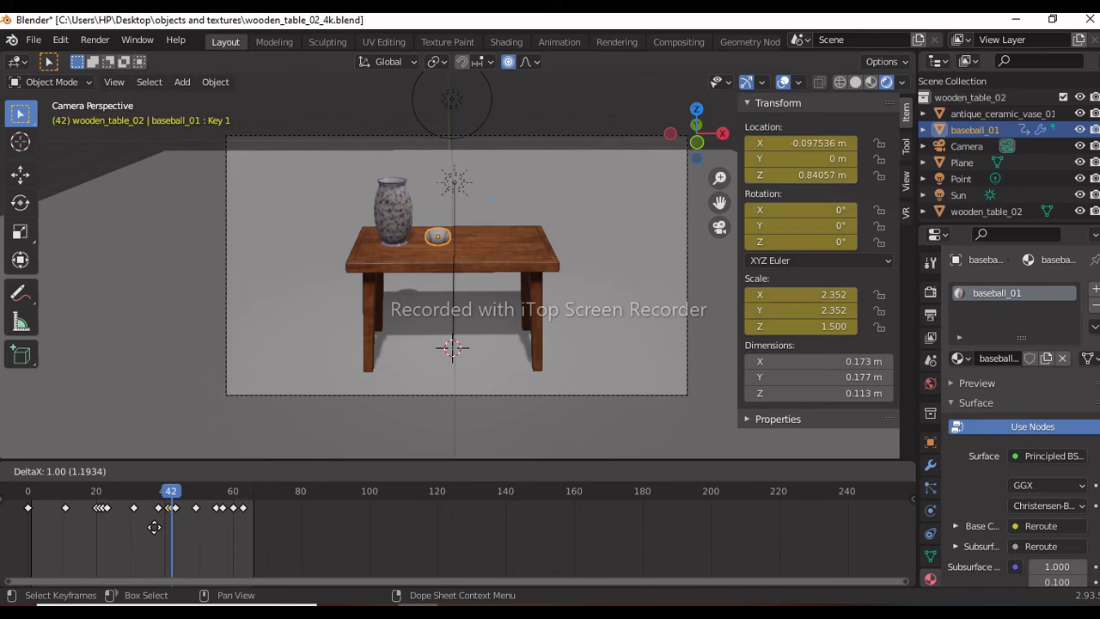
click(154, 526)
click(159, 509)
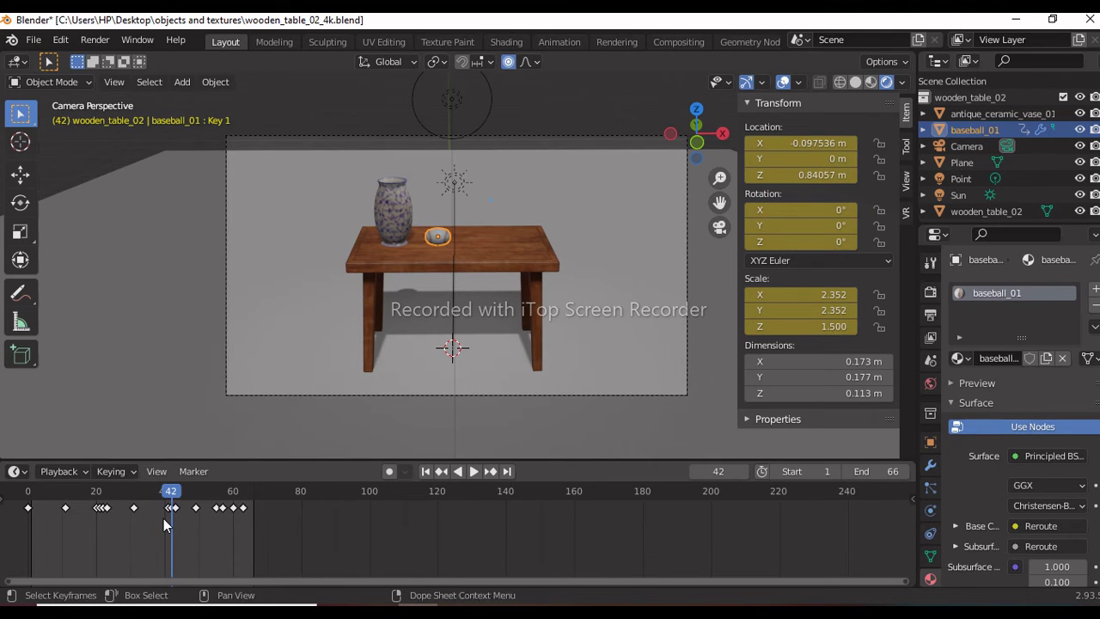
- Play the animation from near the start and step back from frame 47 to examine the frames before the second squash
click(44, 491)
key(space)
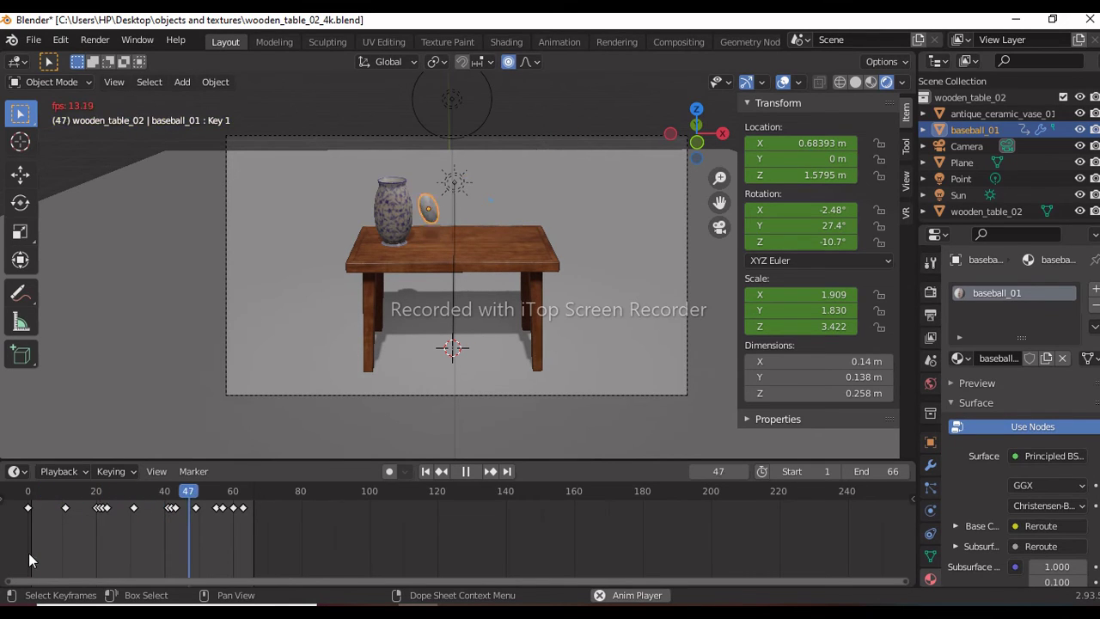
key(space)
key(Left)
key(Left)
key(Left)
key(Left)
key(Left)
key(Left)
key(Left)
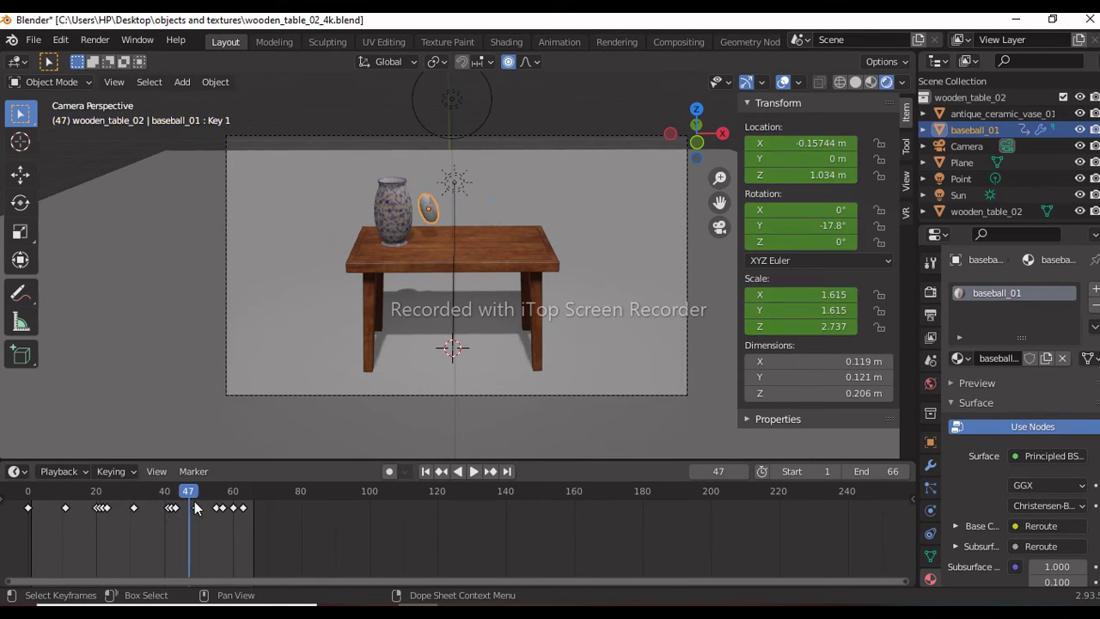
key(Left)
key(Left)
key(Left)
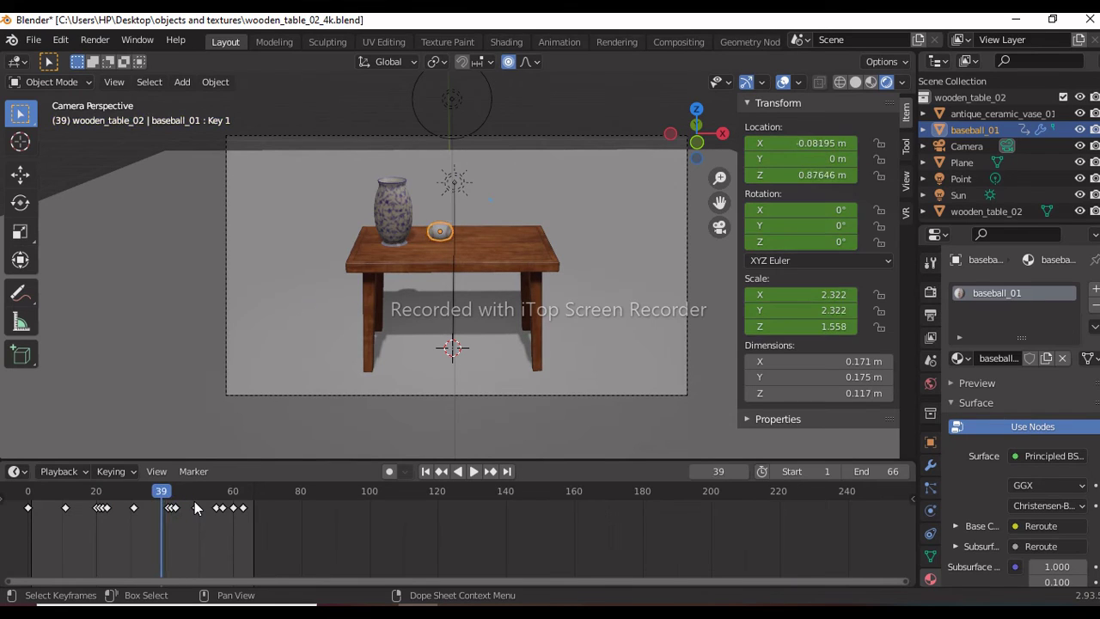
key(Right)
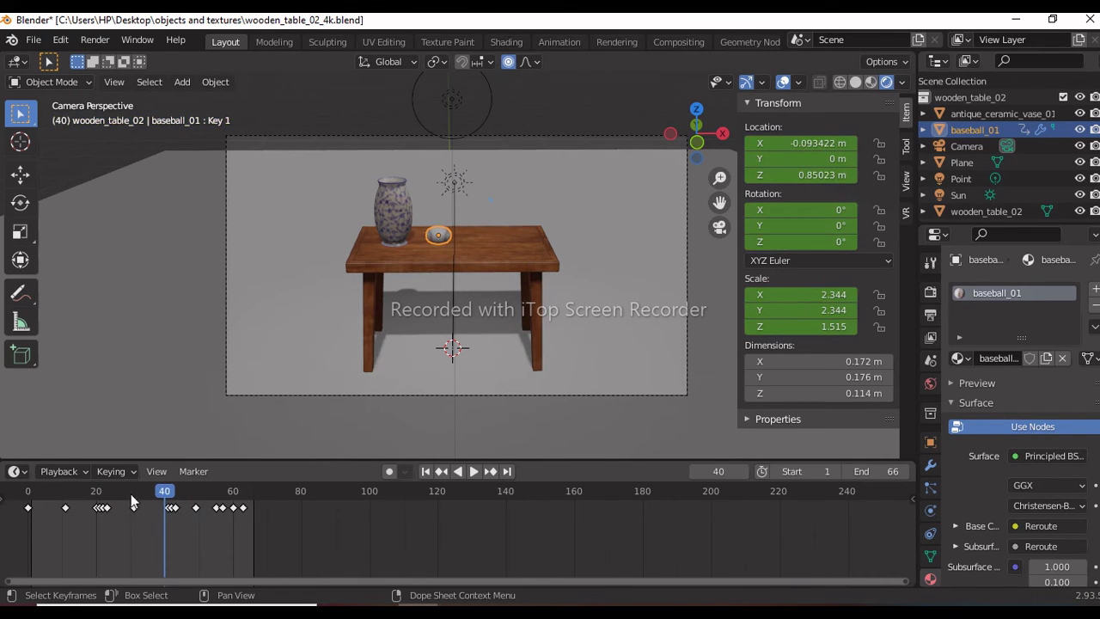
click(131, 494)
key(i)
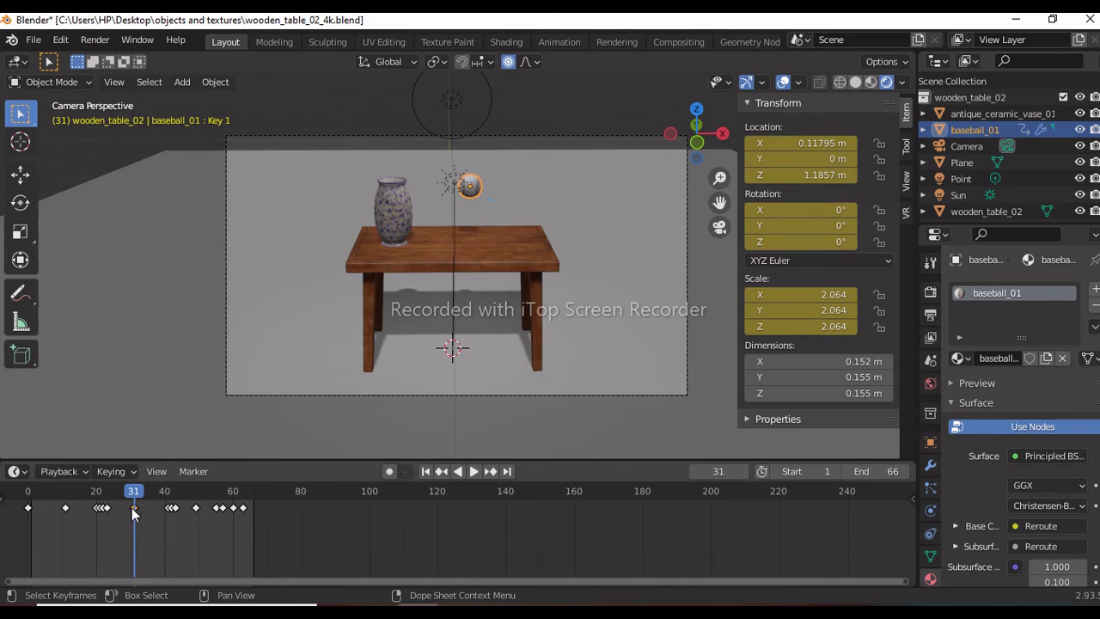
key(g)
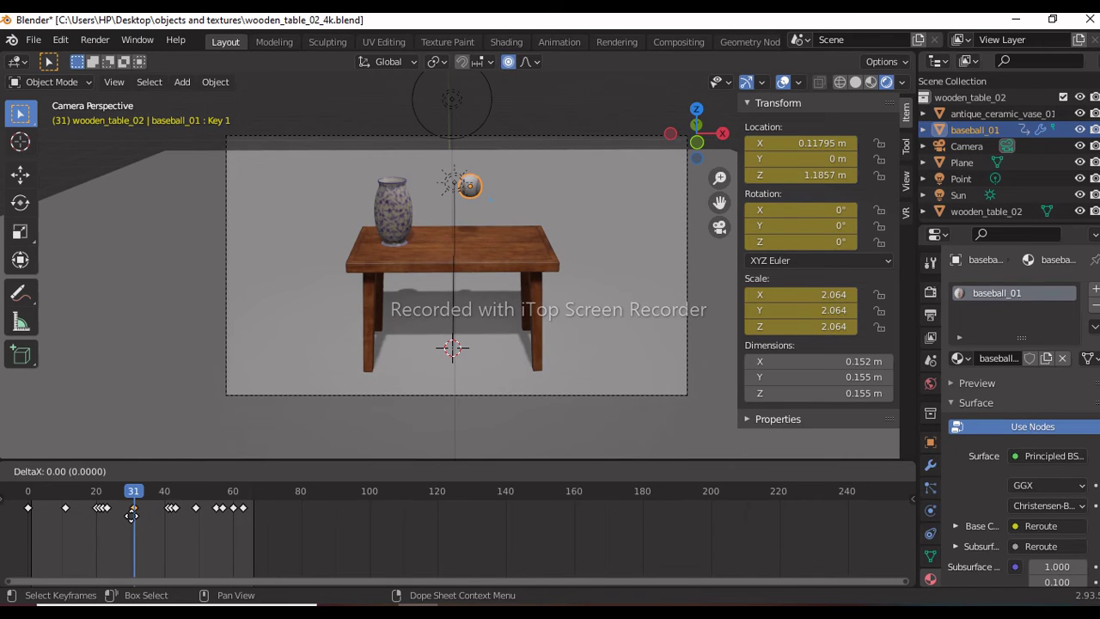
click(130, 516)
- At frame 40, set the baseball's scale to 2.064 on X, Y and Z and insert a Location, Rotation & Scale keyframe
click(162, 496)
key(Right)
key(Right)
key(Right)
key(Left)
key(Left)
key(Left)
key(Right)
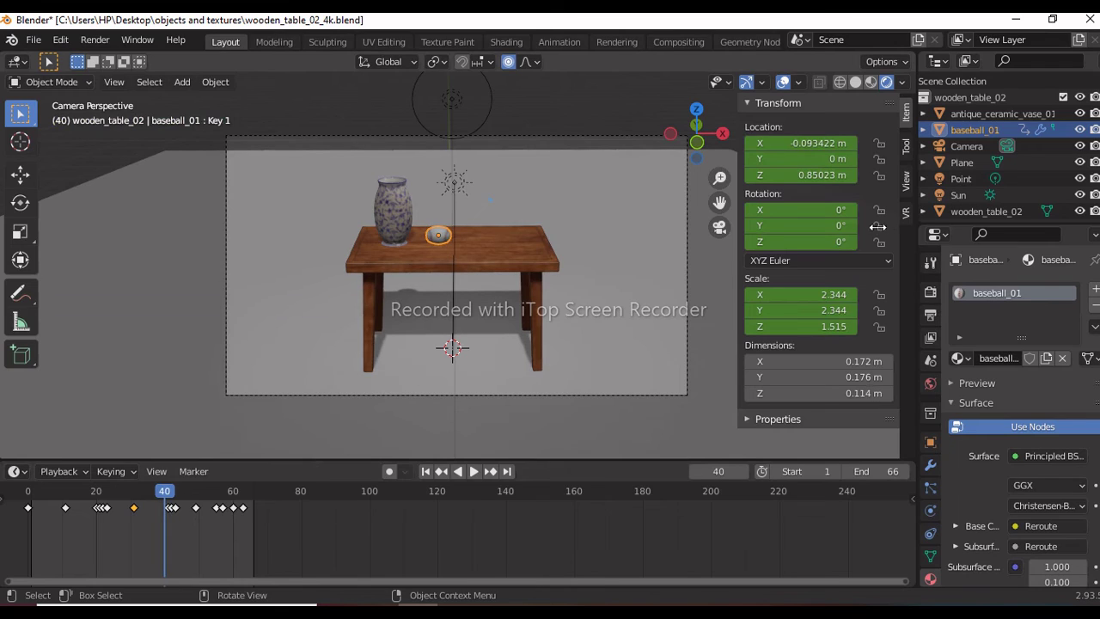
double_click(784, 307)
text(2.)
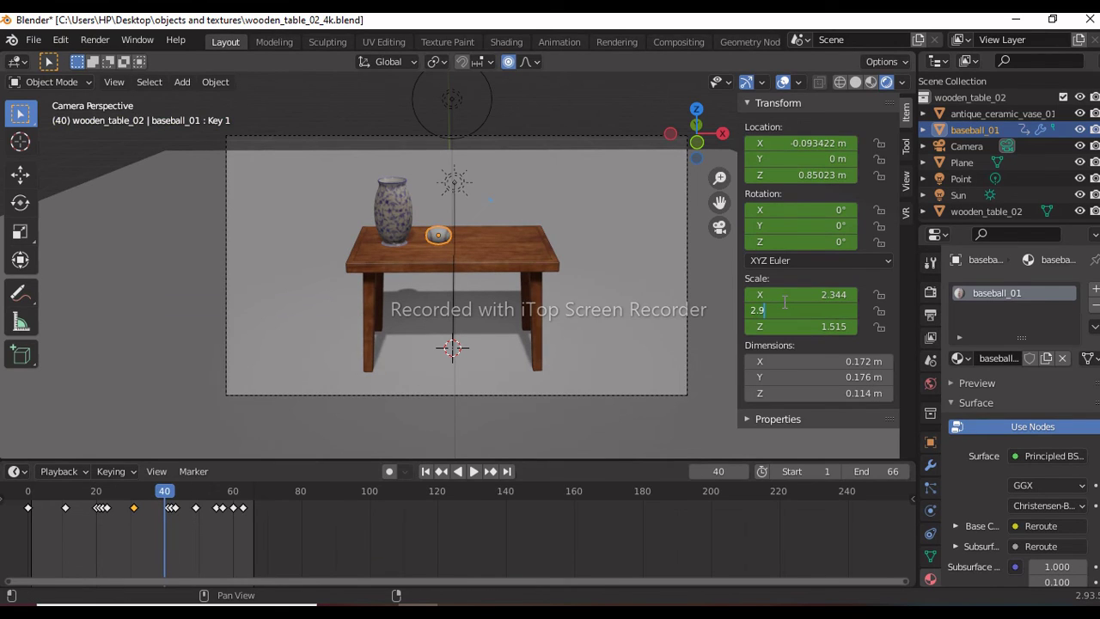
text(064)
key(Return)
double_click(784, 297)
text(2.064)
key(Return)
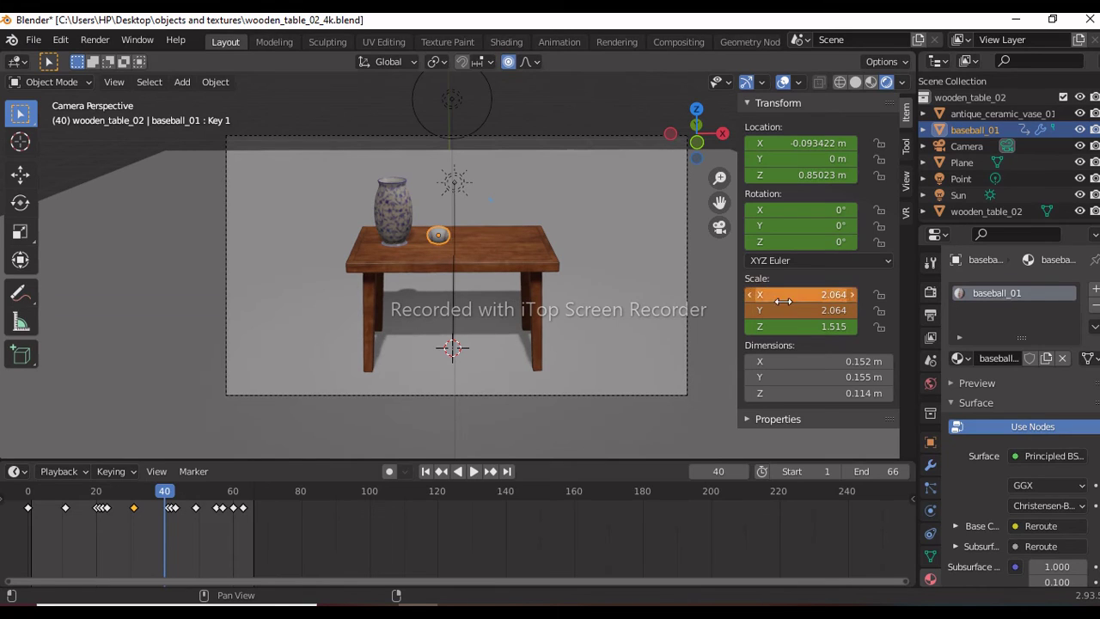
double_click(784, 326)
text(2.064)
key(Return)
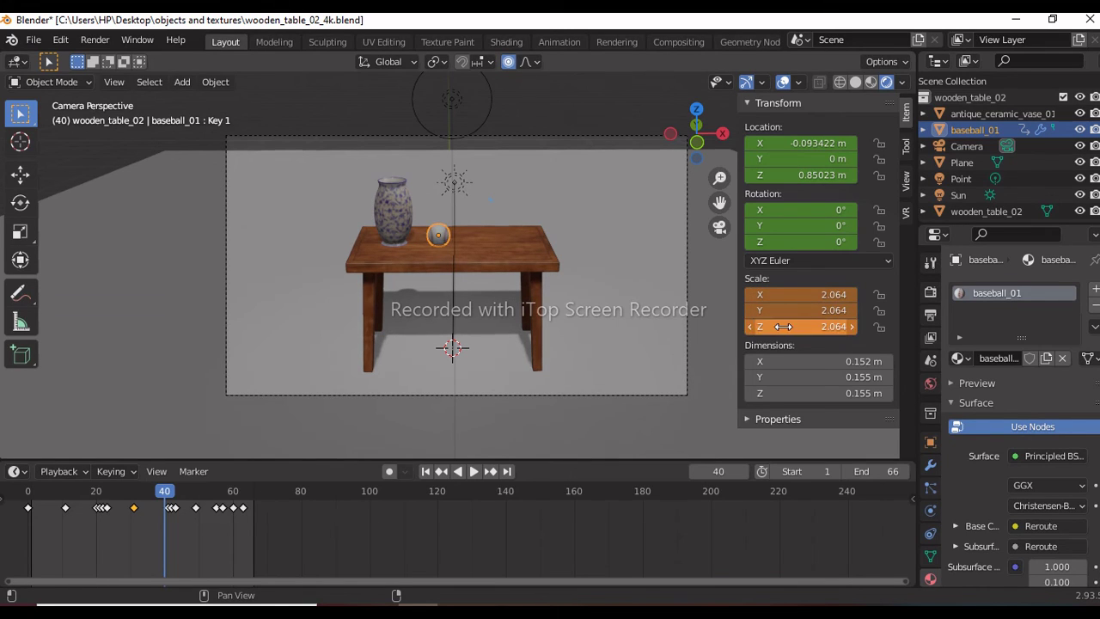
key(i)
click(367, 322)
- Play the animation to review both bounces and hide the sidebar with the transform values
key(space)
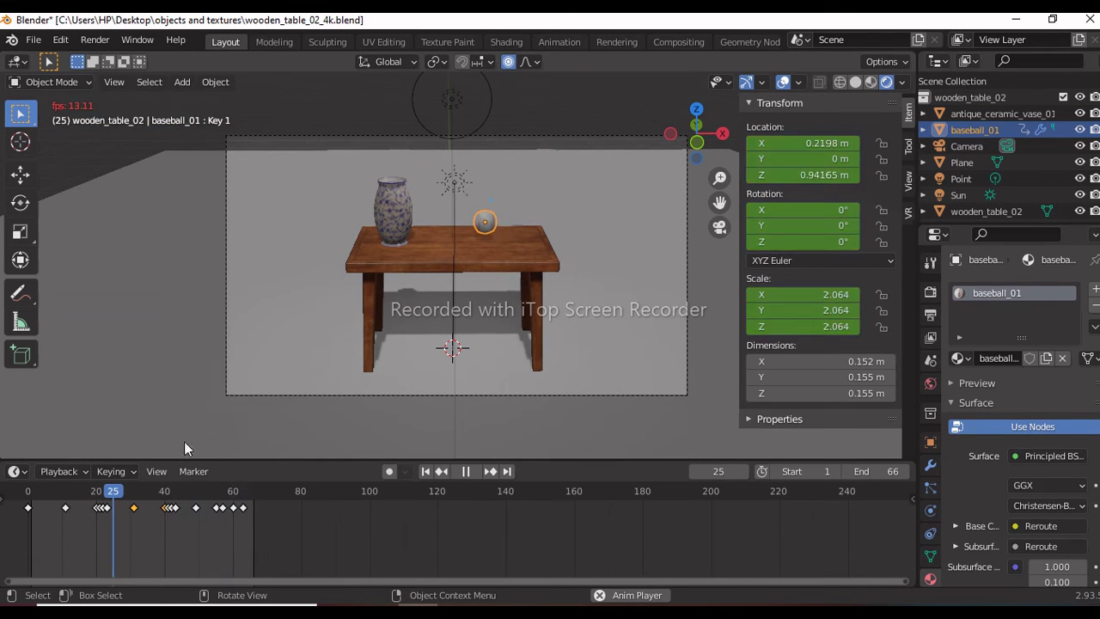
key(space)
key(n)
- Move all the baseball's keyframes from frame 11 onwards three frames earlier
drag(253, 537, 63, 490)
key(g)
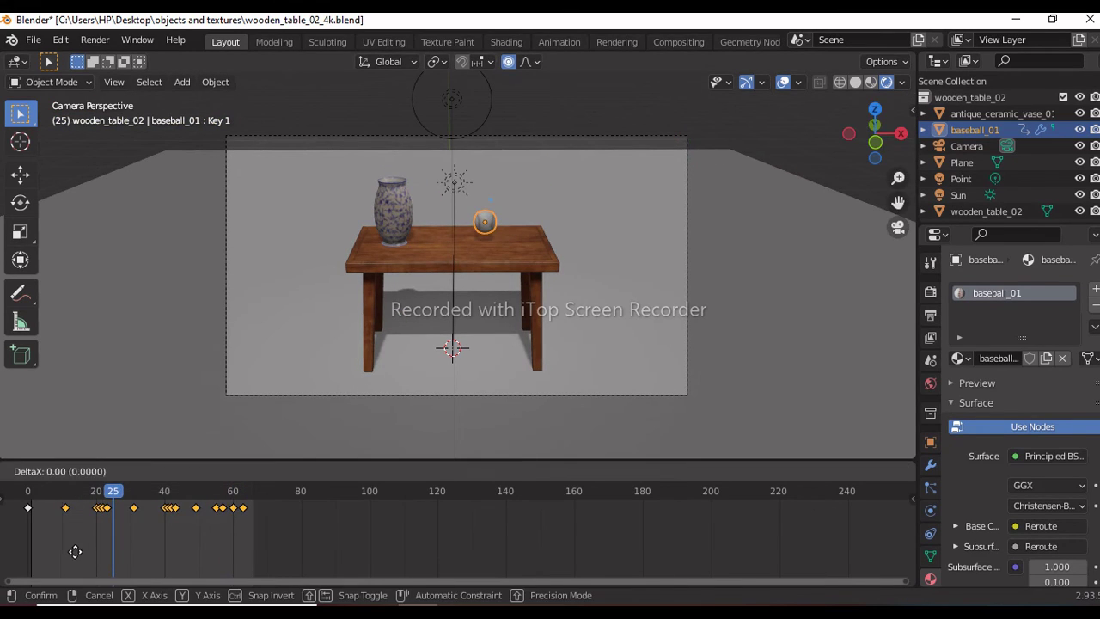
click(124, 534)
- Move the baseball's keyframes from frame 17 onwards two frames earlier and play the animation from the start
drag(236, 530, 78, 508)
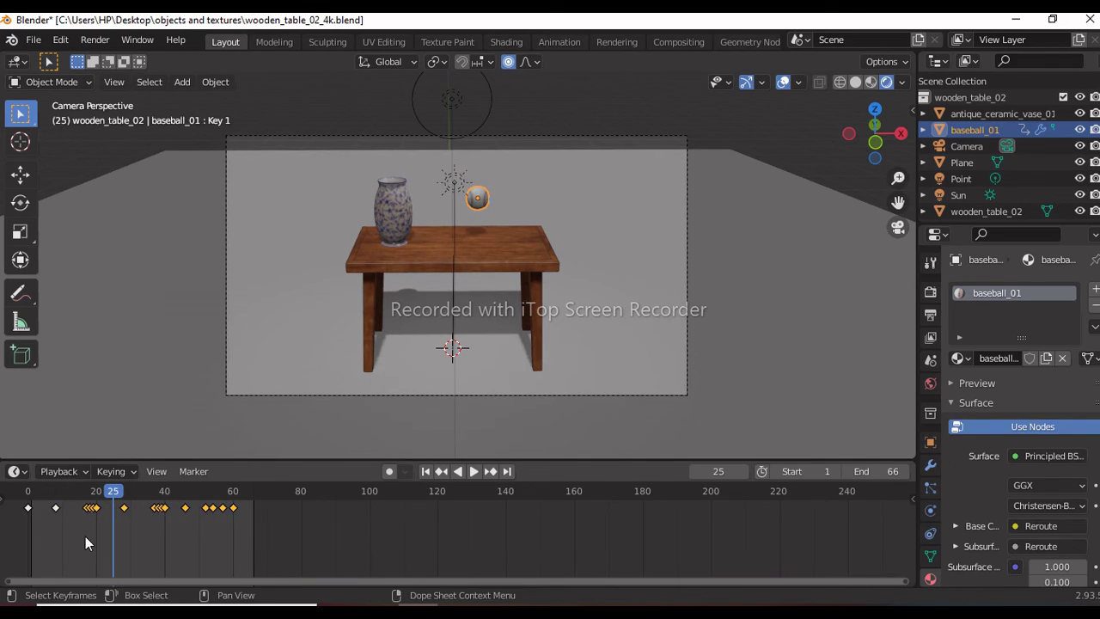
key(g)
click(79, 534)
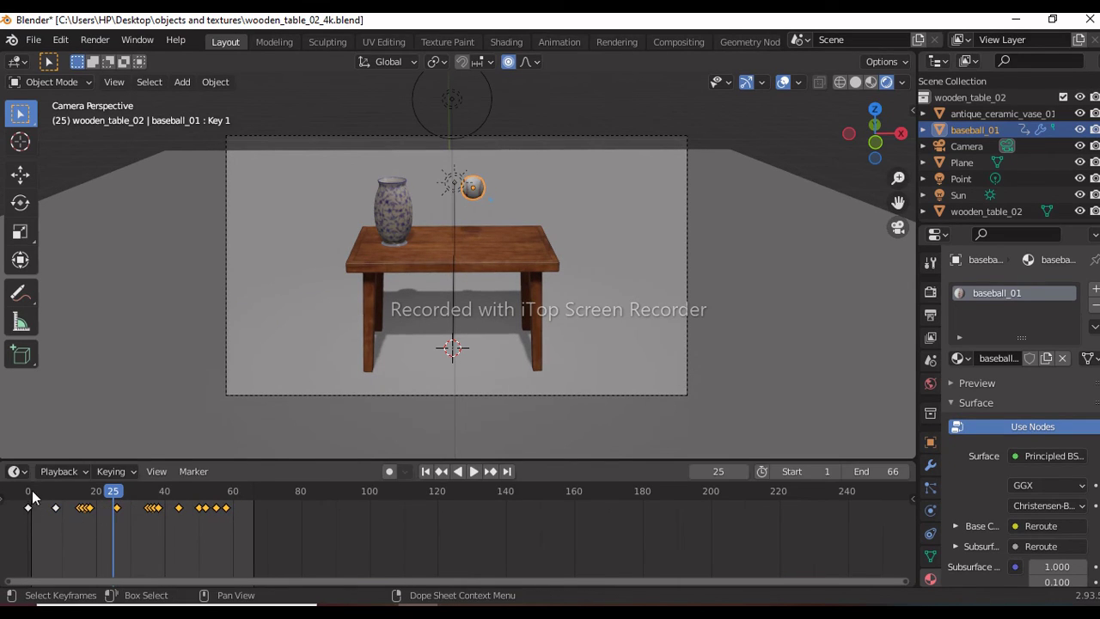
click(33, 494)
key(space)
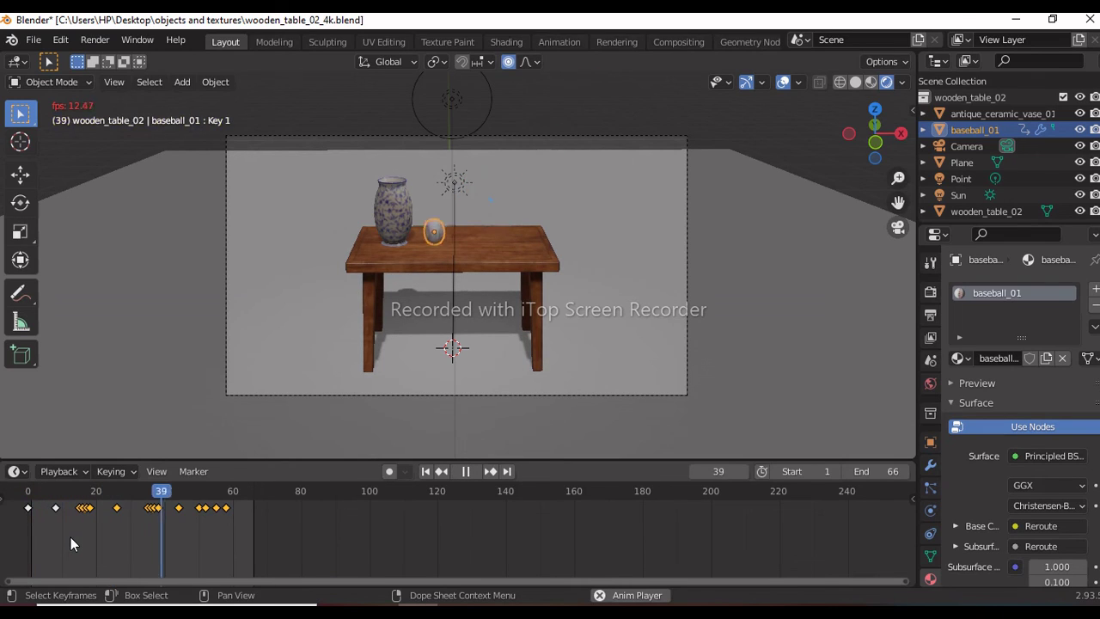
- Stop playback, select the ceramic vase, try a slight tilt, and clear its rotation at frame 51
key(space)
key(Left)
click(384, 217)
key(s)
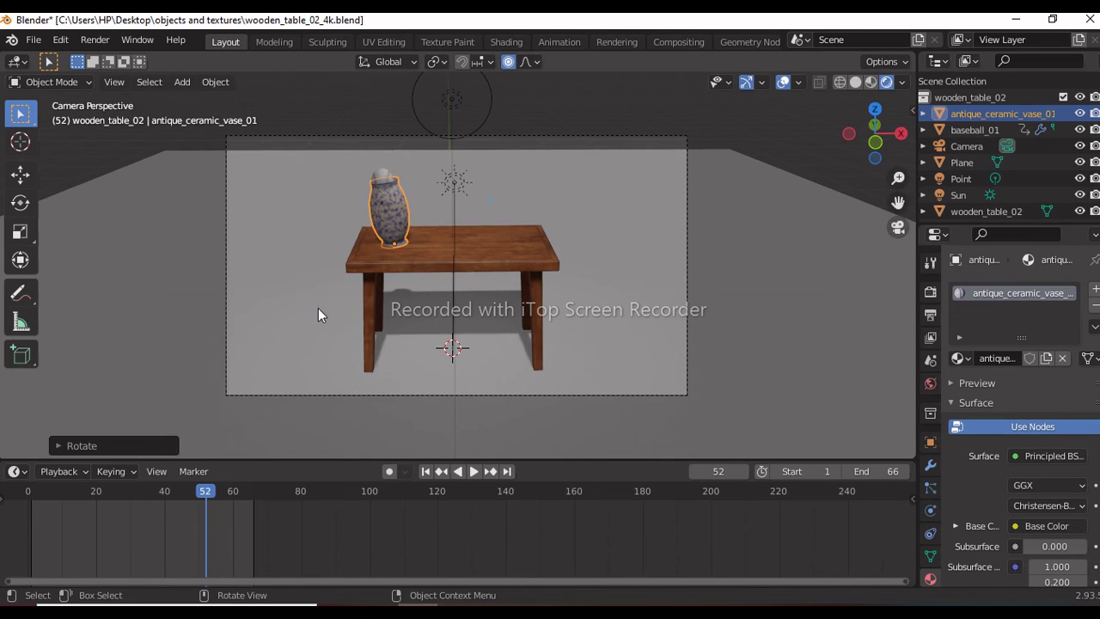
key(Left)
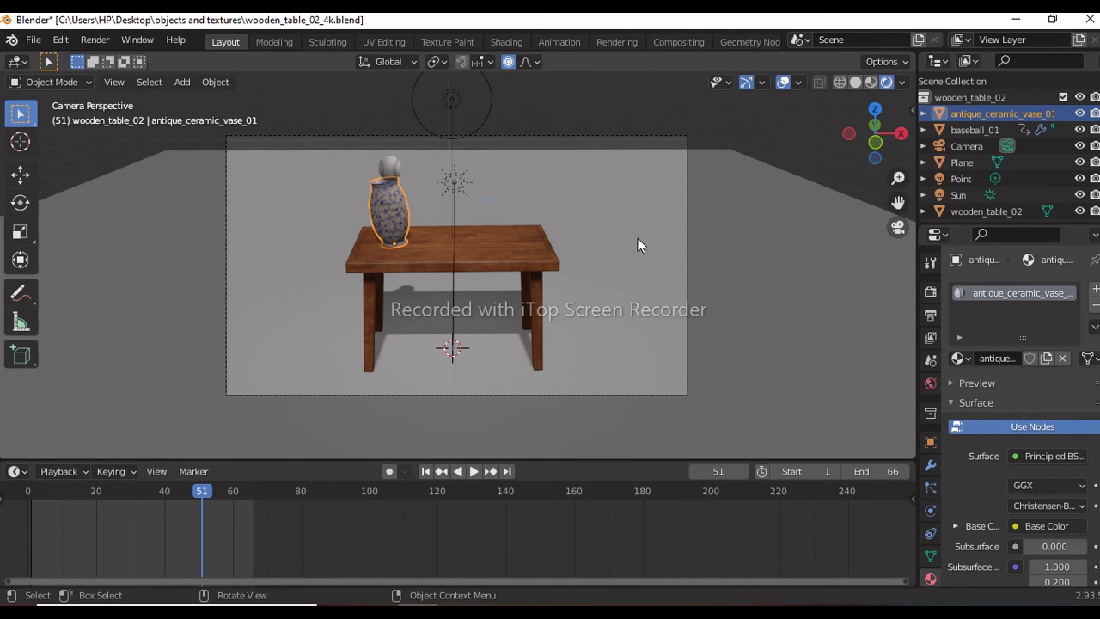
key(n)
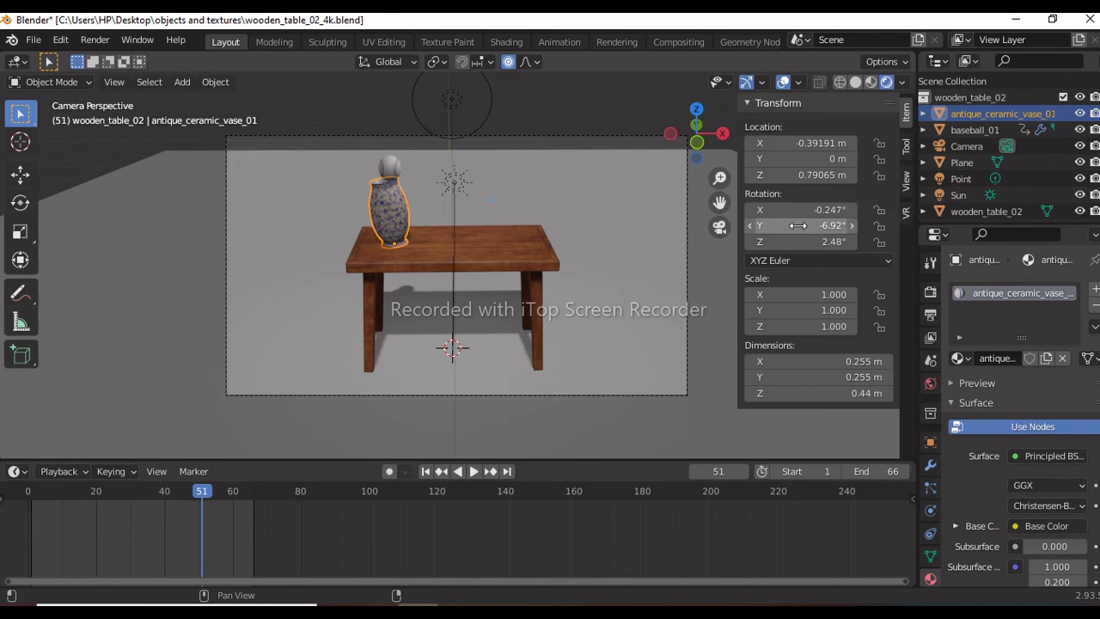
key(alt+r)
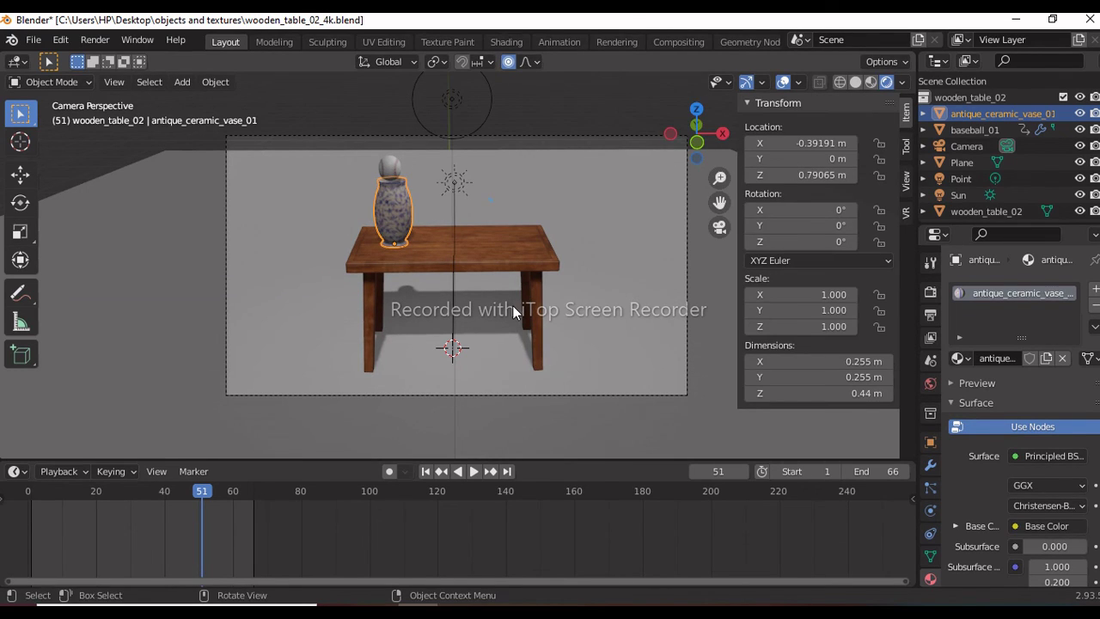
key(n)
- Insert a keyframe for the upright ceramic vase at frame 3
click(42, 493)
key(Left)
key(i)
key(i)
click(394, 309)
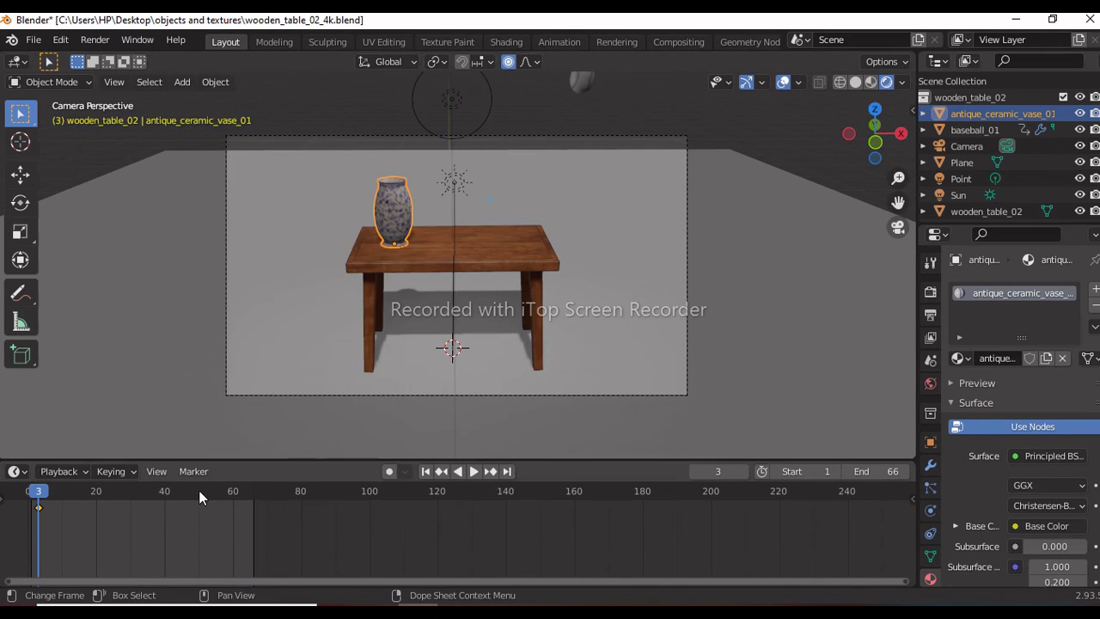
- Insert a Location, Rotation & Scale keyframe for the upright vase at frame 51 and advance two frames
click(198, 491)
key(i)
click(352, 349)
key(Right)
key(Right)
key(Right)
key(Left)
key(Left)
key(i)
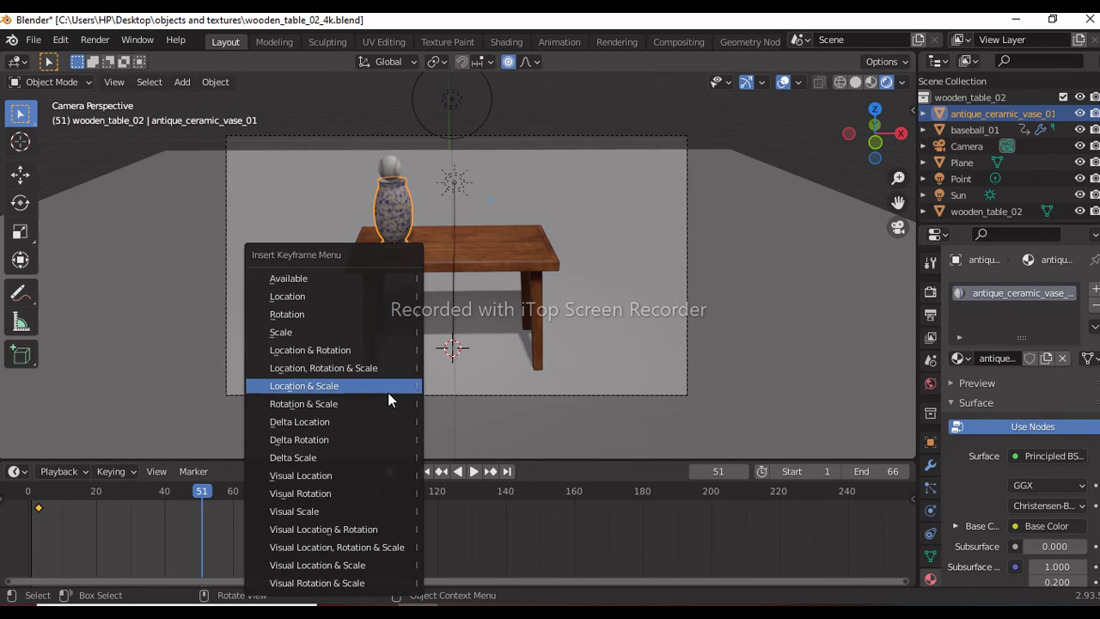
click(381, 371)
key(Right)
key(Right)
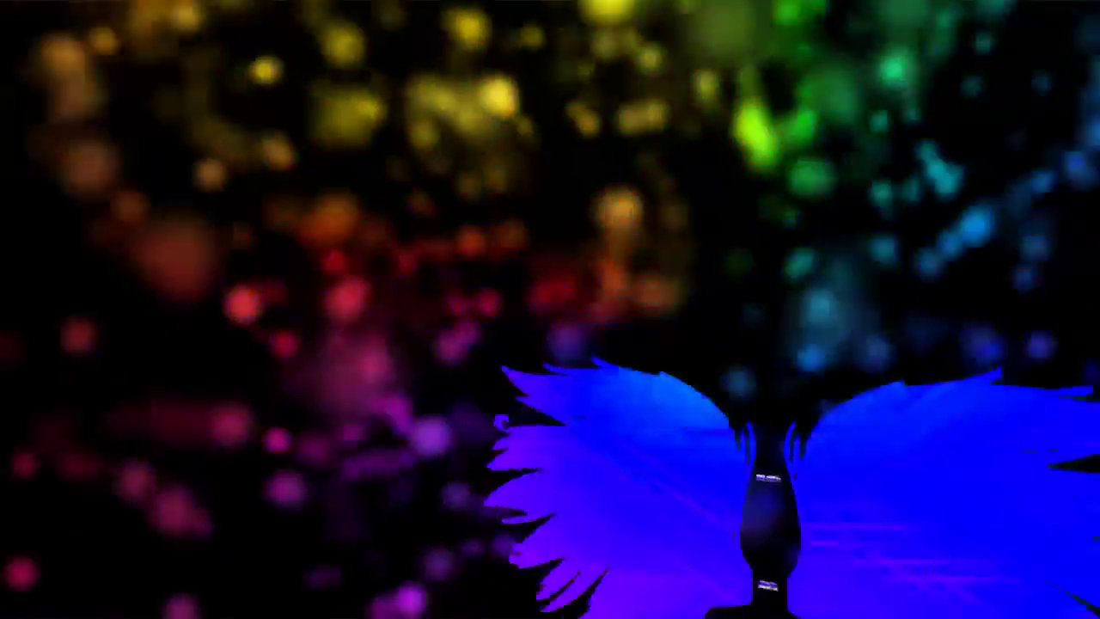